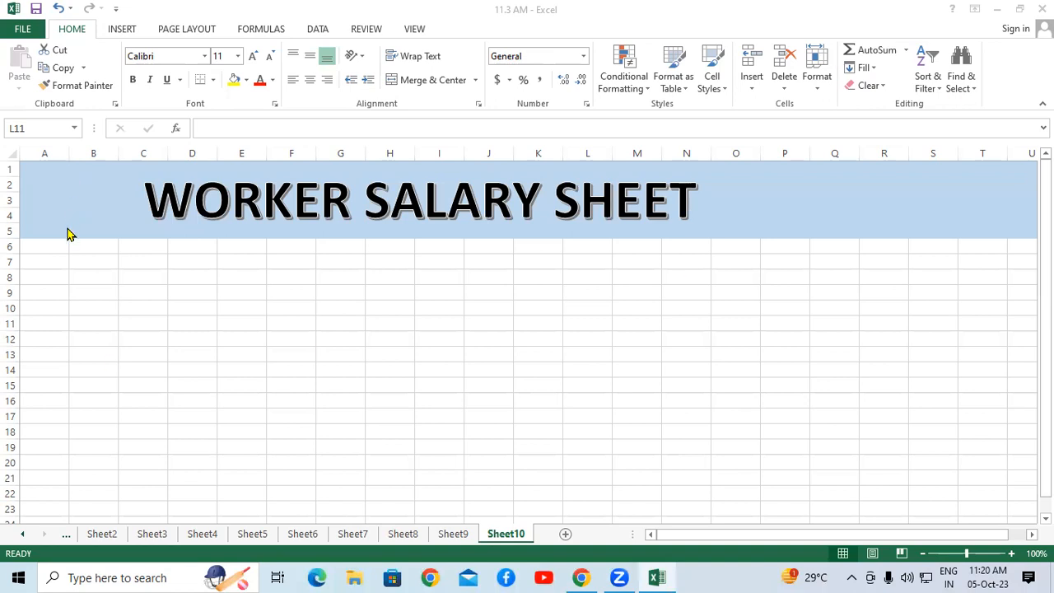
Step: Enter the column heading EMP NAME in cell A7 below the sheet title
left_click(79, 260)
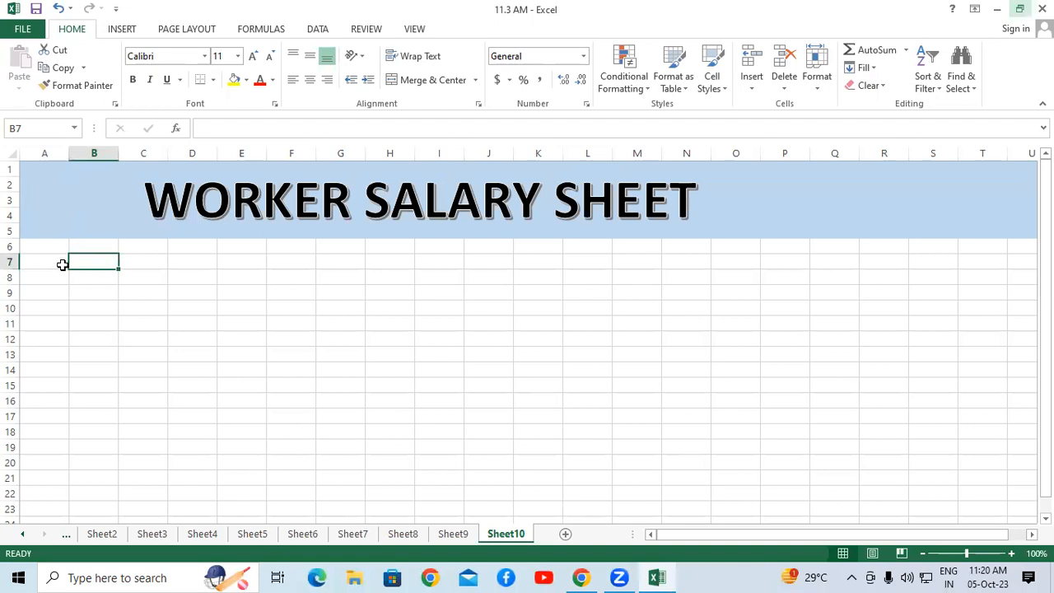
left_click(61, 263)
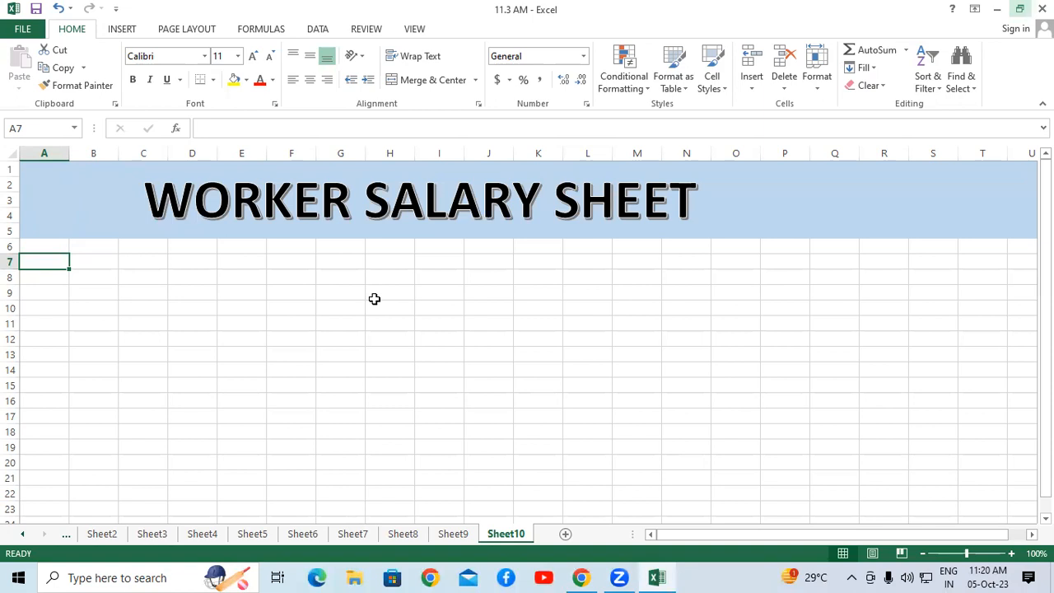
type("EM")
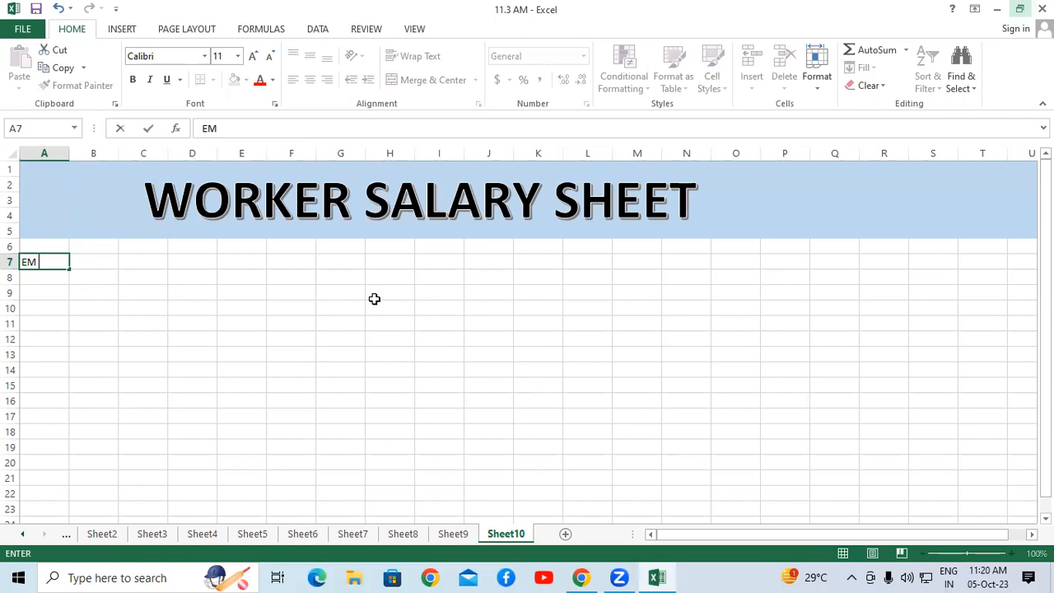
type("P NAME")
key("Tab")
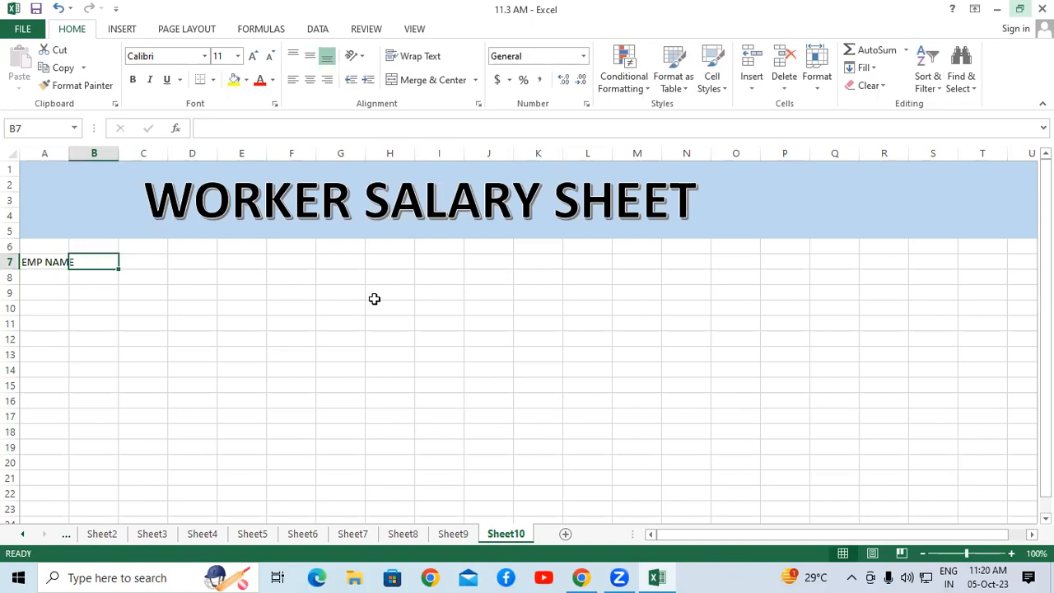
Step: Make the EMP NAME heading bold at size 14 and widen column A to fit it
left_click(35, 258)
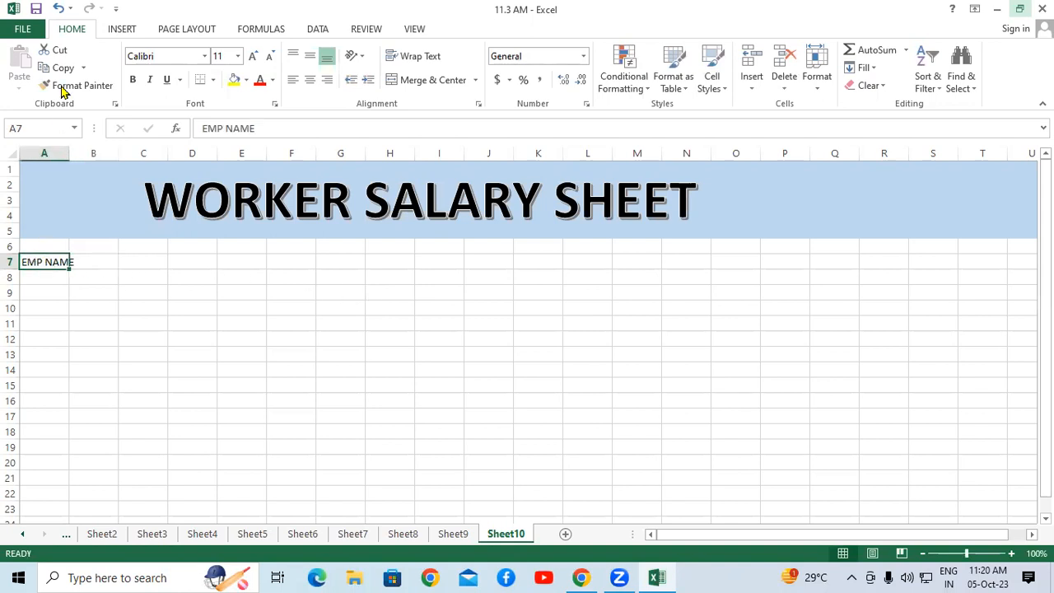
left_click(132, 79)
left_click(253, 57)
left_click(253, 58)
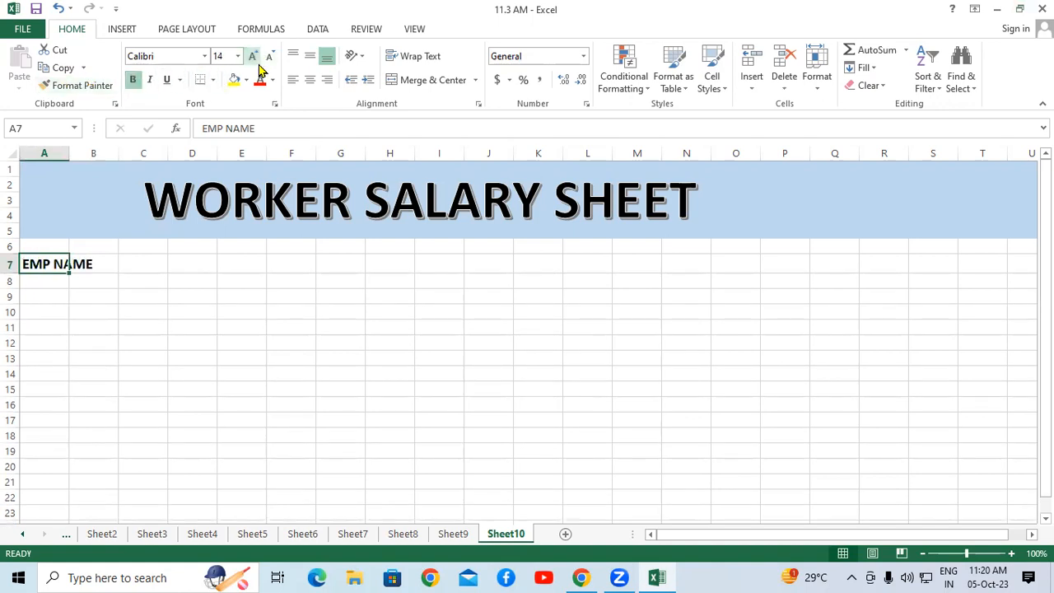
left_click(37, 153)
left_click_drag(70, 153, 97, 153)
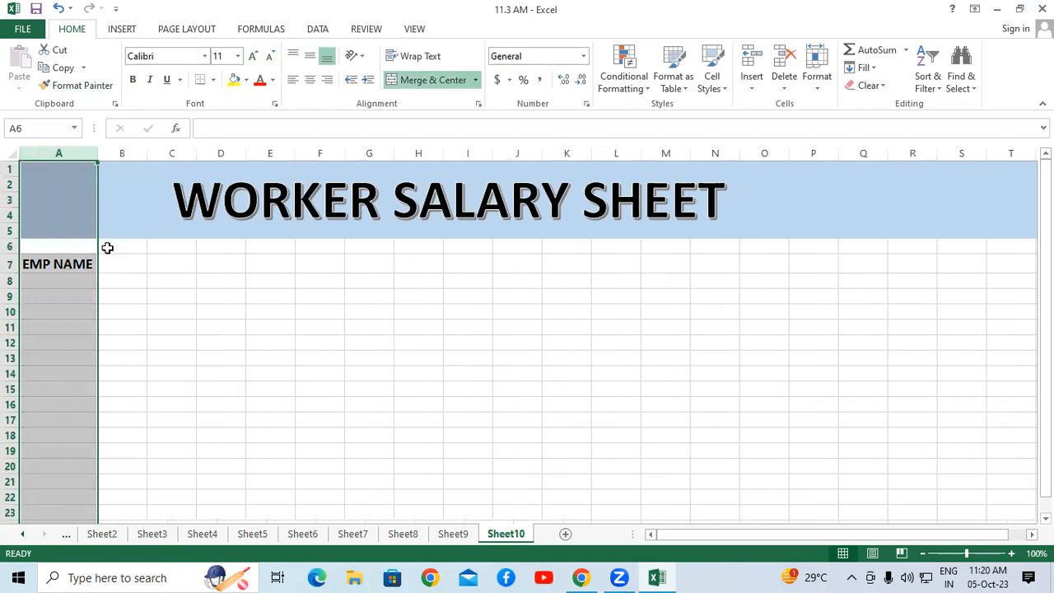
Step: Apply all borders to the heading row cells A7 through L7
left_click(91, 280)
left_click_drag(89, 264, 595, 268)
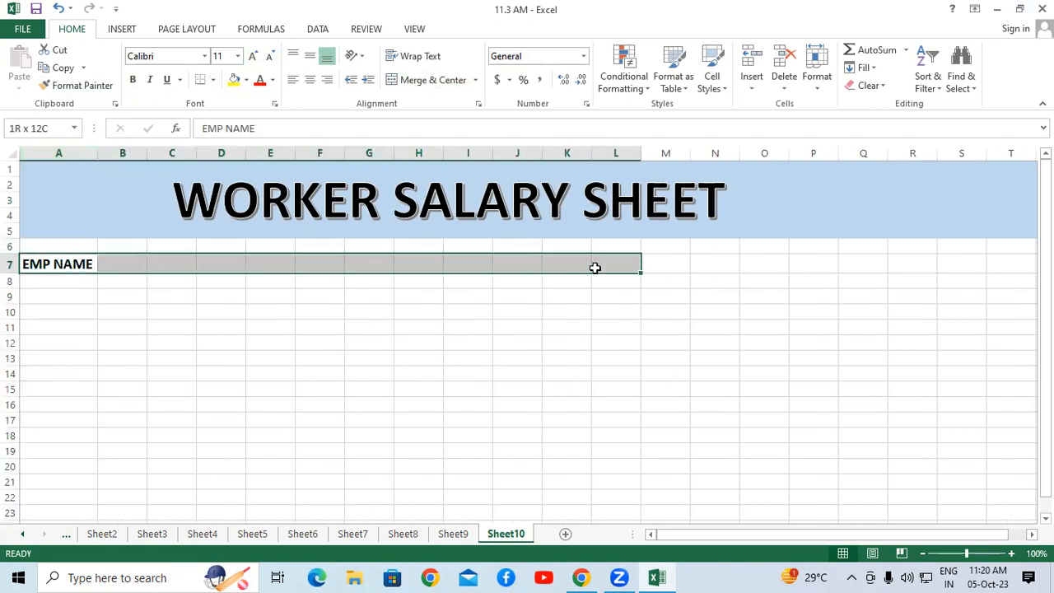
left_click(213, 80)
left_click(245, 211)
left_click(288, 311)
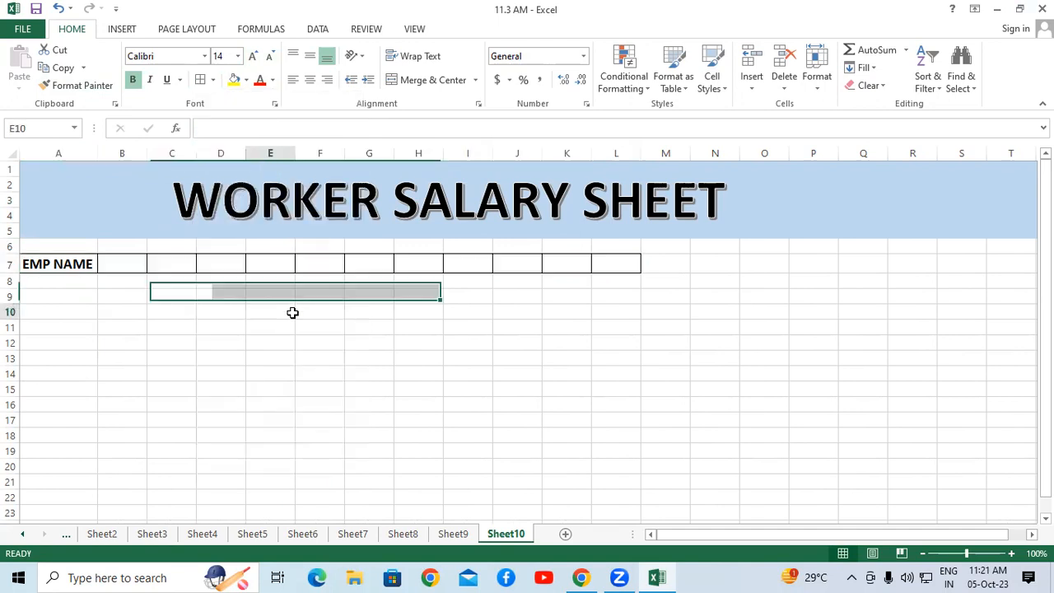
left_click(71, 265)
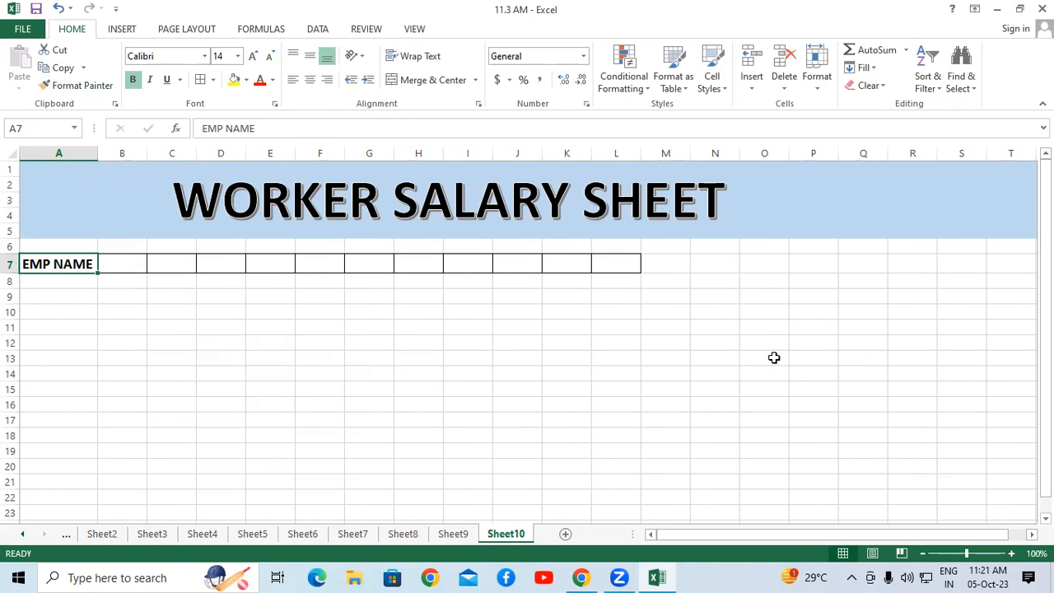
Step: Enter MON and TUE in Q7 and Q8 and autofill the weekdays down to SUN in Q13
left_click(866, 268)
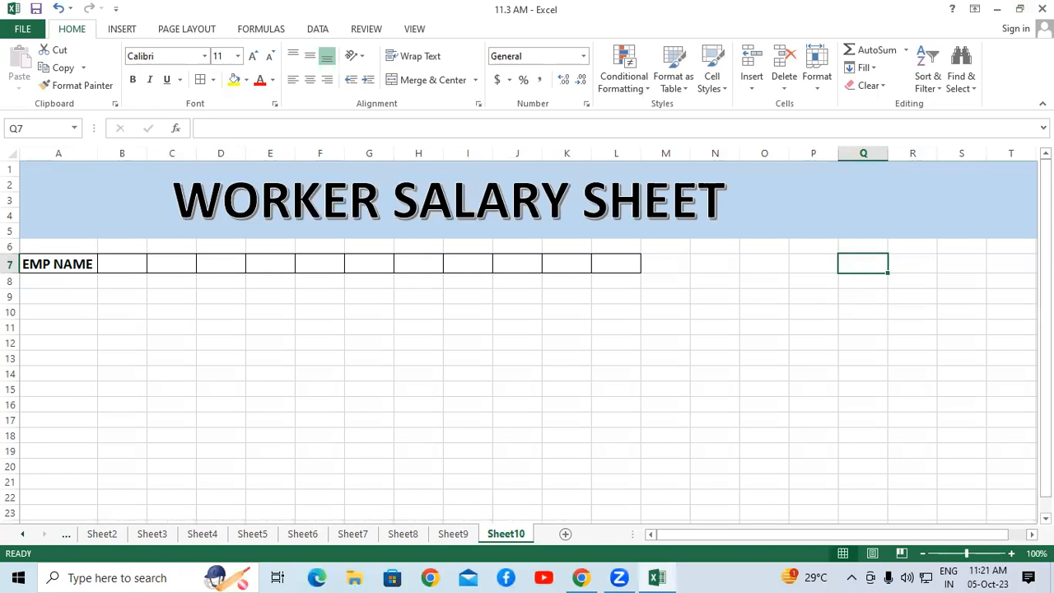
type("MON")
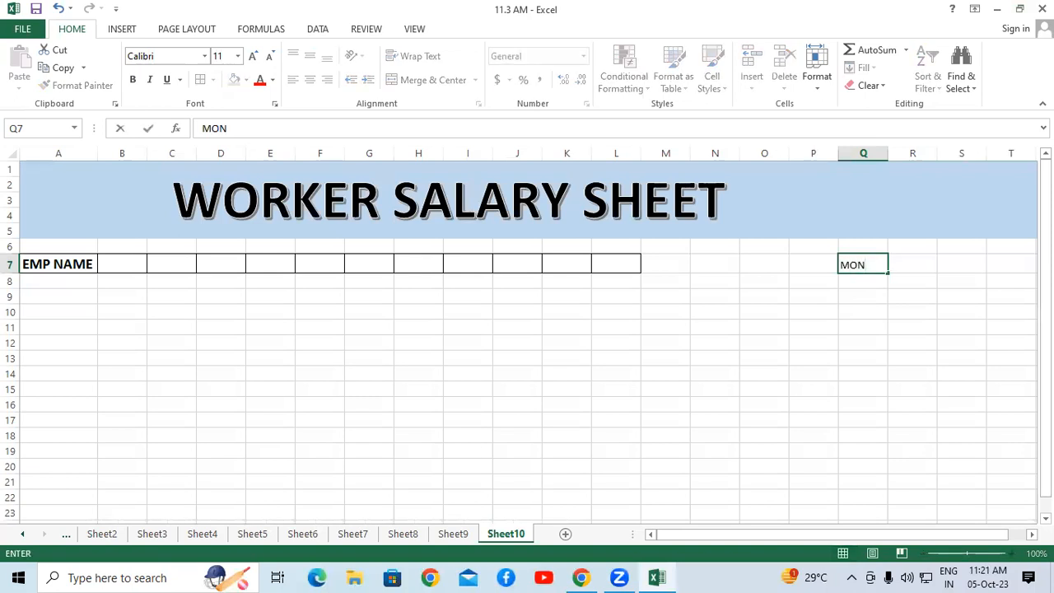
key("Return")
type("TUE")
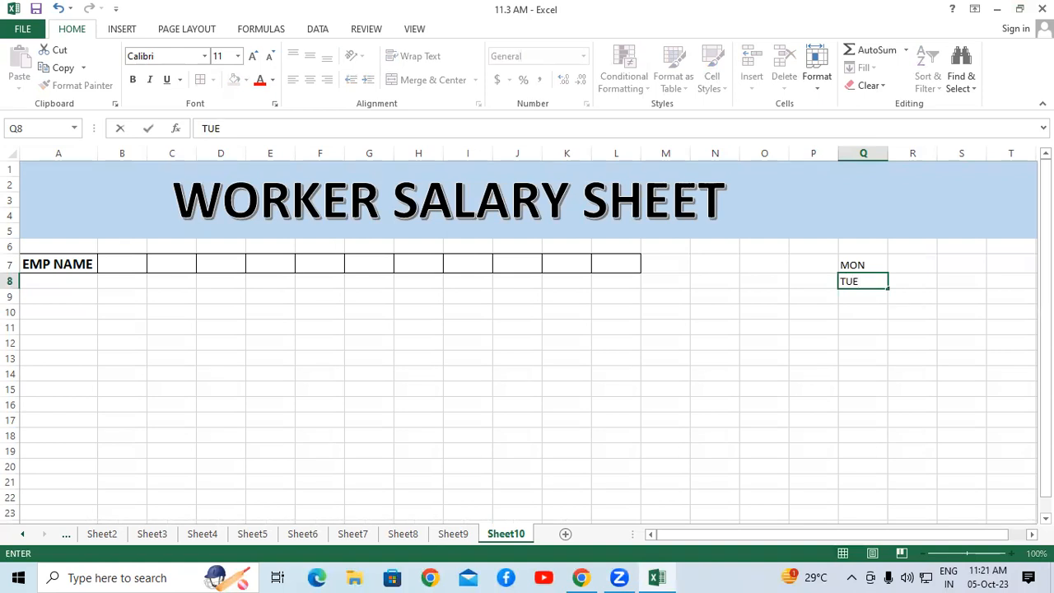
key("Return")
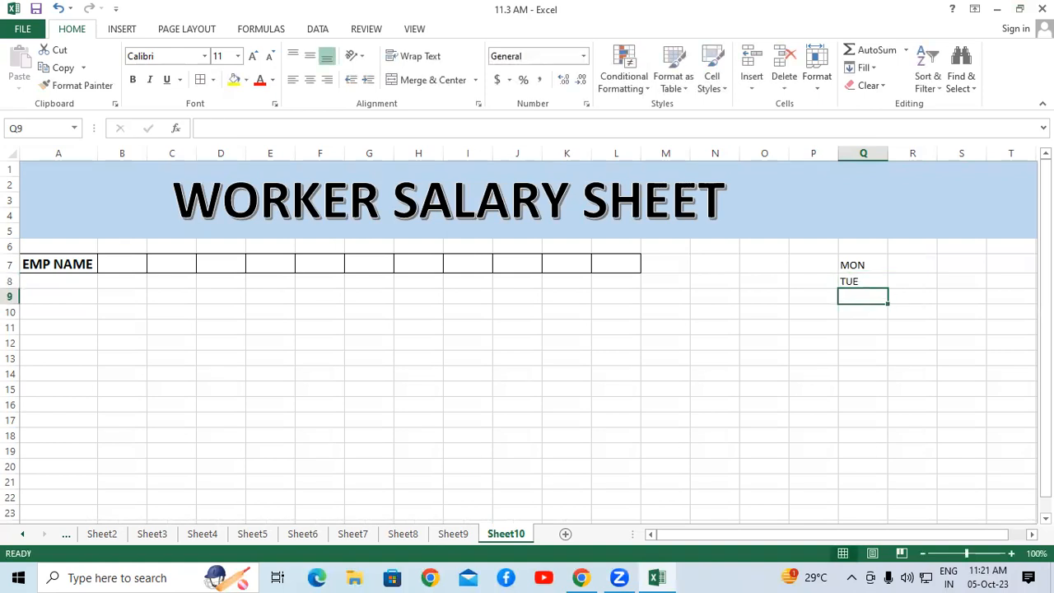
left_click_drag(871, 263, 874, 366)
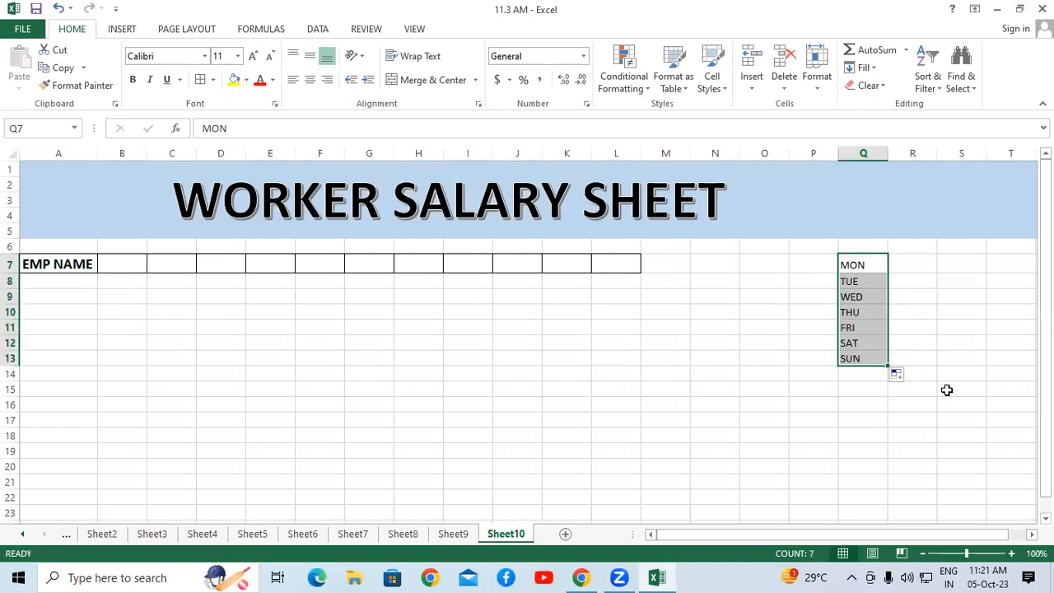
Step: Enter JAN and FEB in R7 and R8 and autofill the months down to DEC in R18
left_click(920, 272)
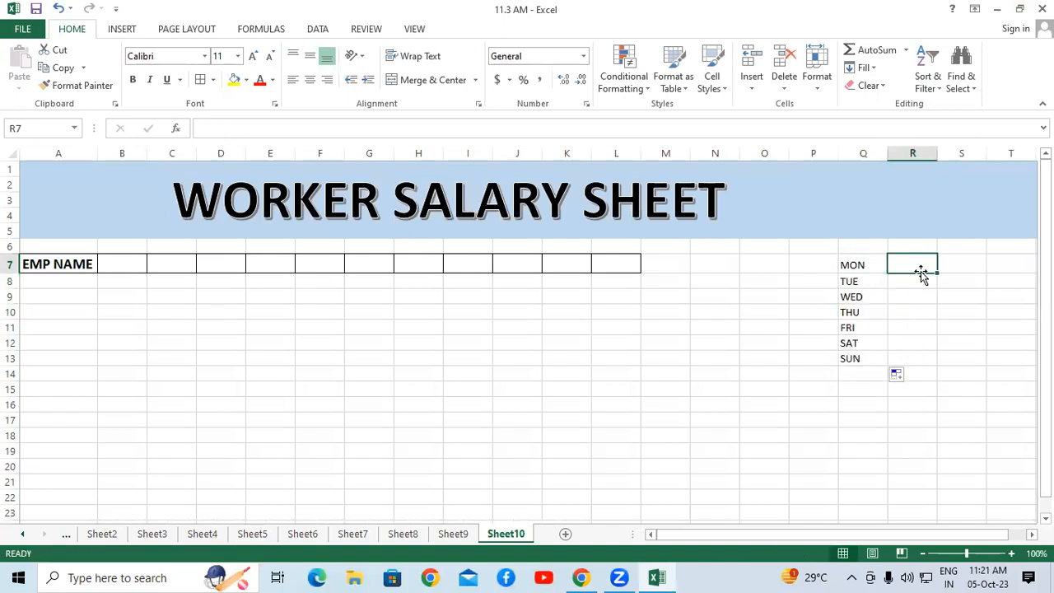
type("JAN")
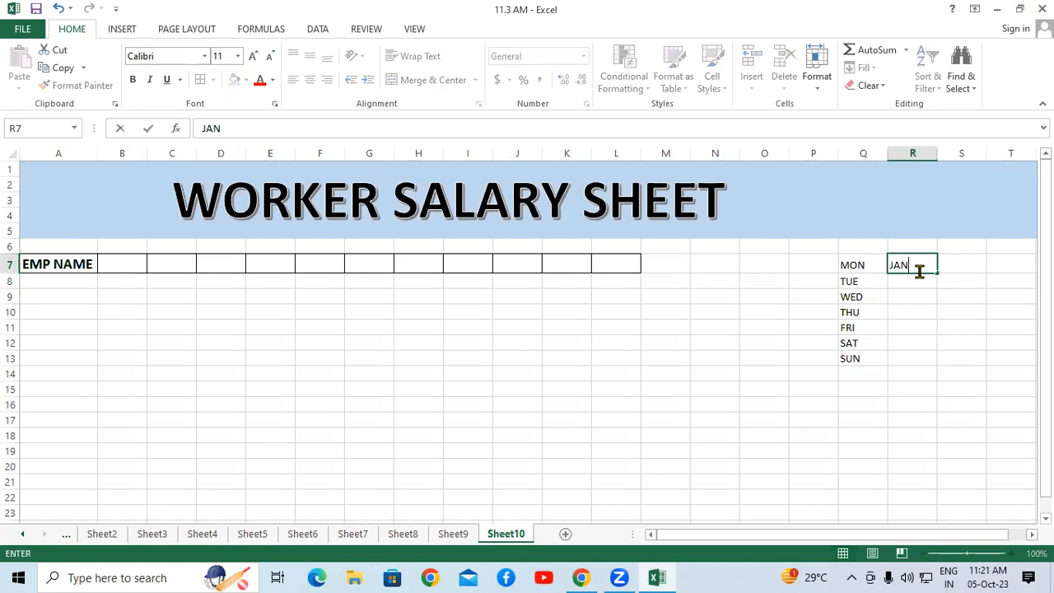
key("Return")
type("FEB")
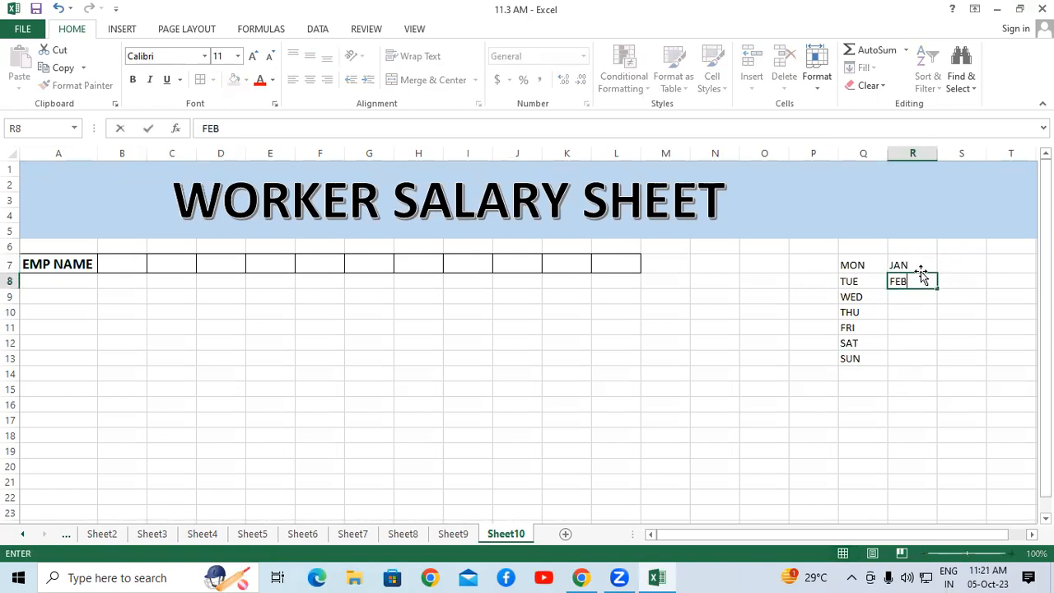
key("Return")
left_click_drag(921, 271, 913, 443)
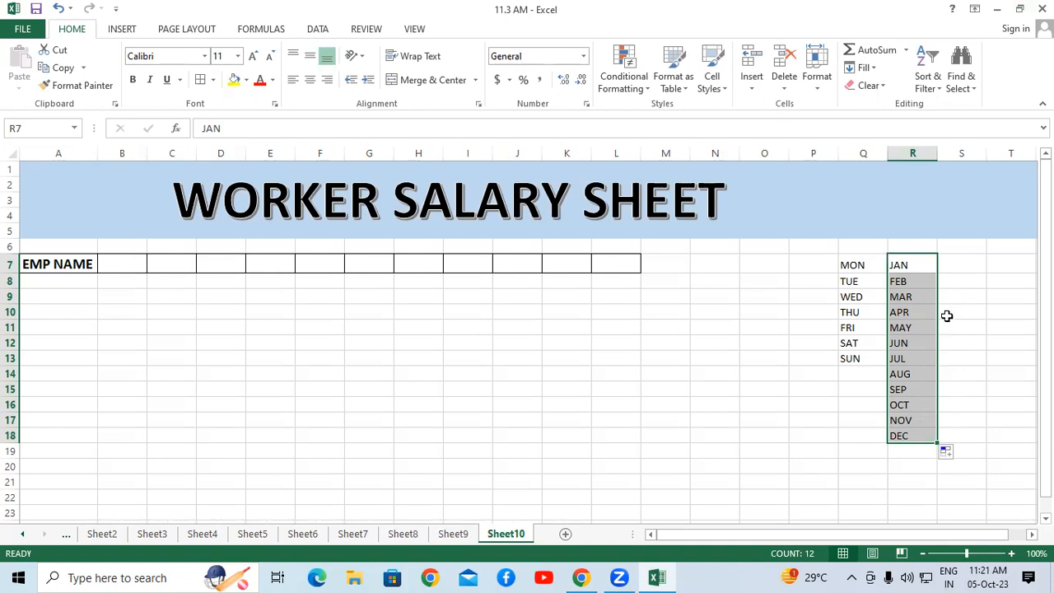
Step: Enter 1 in S7 and 2 in S8, and clear S8 so only the starting number is kept
left_click(963, 270)
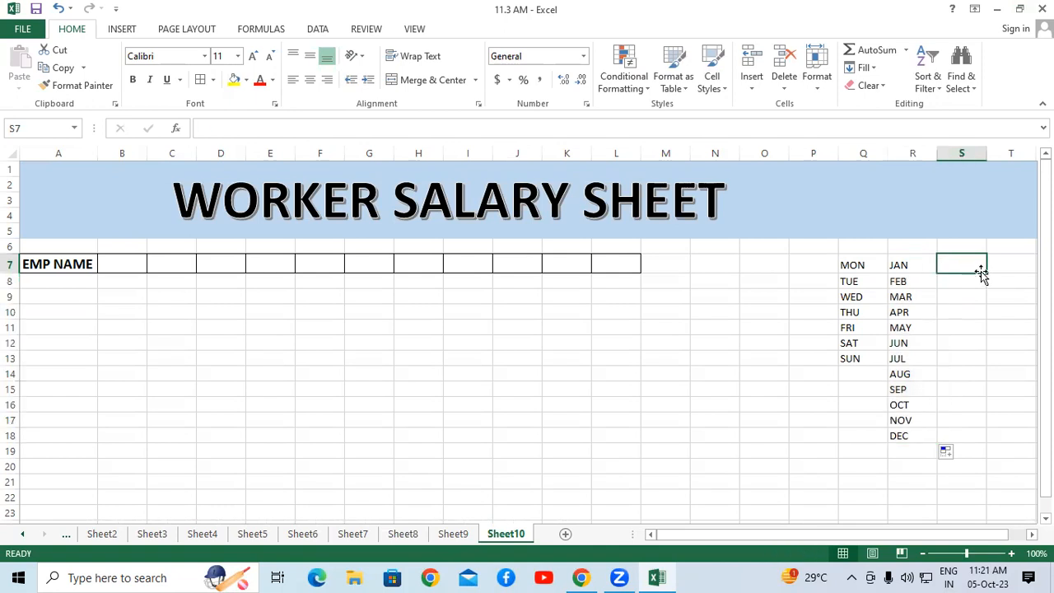
type("1")
key("Return")
type("2")
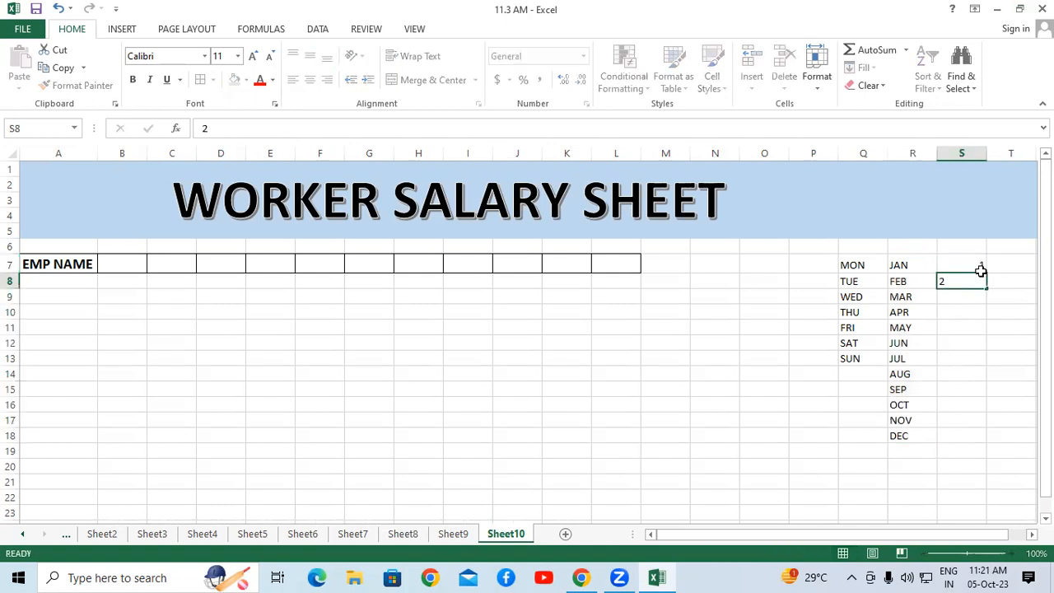
key("Return")
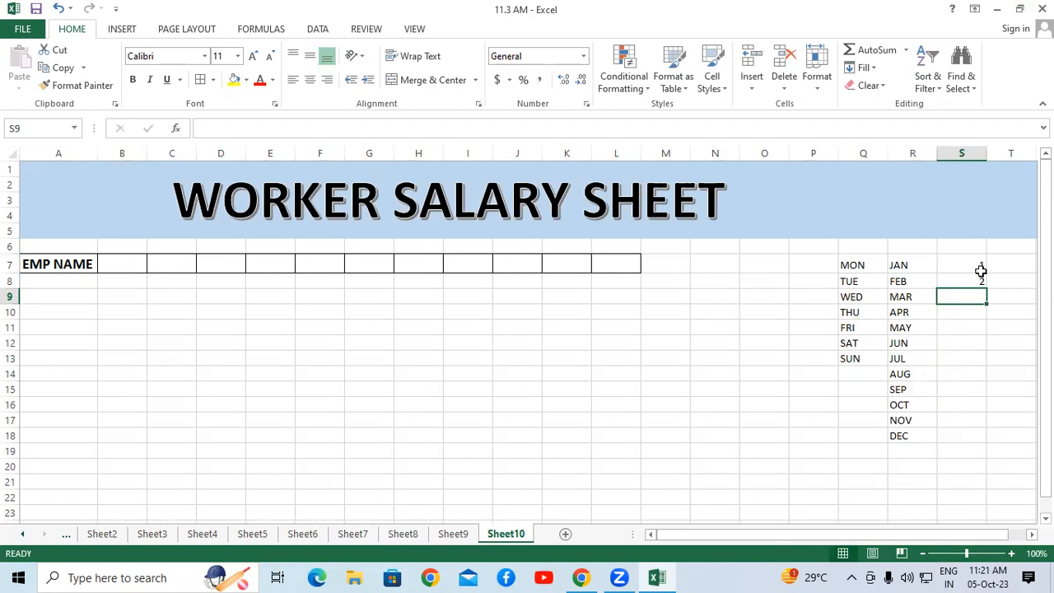
left_click(983, 278)
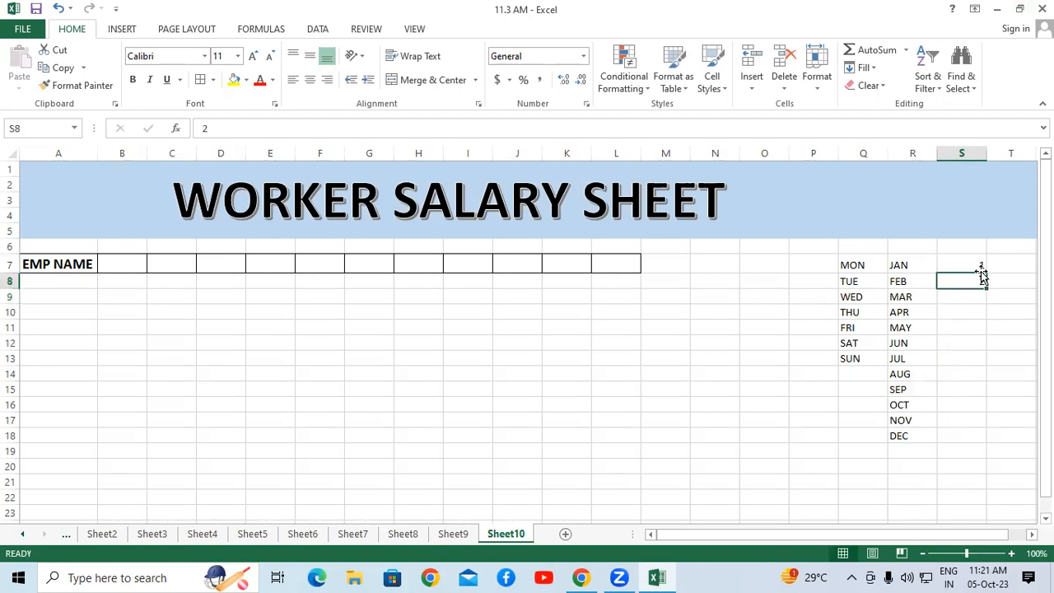
left_click(977, 401)
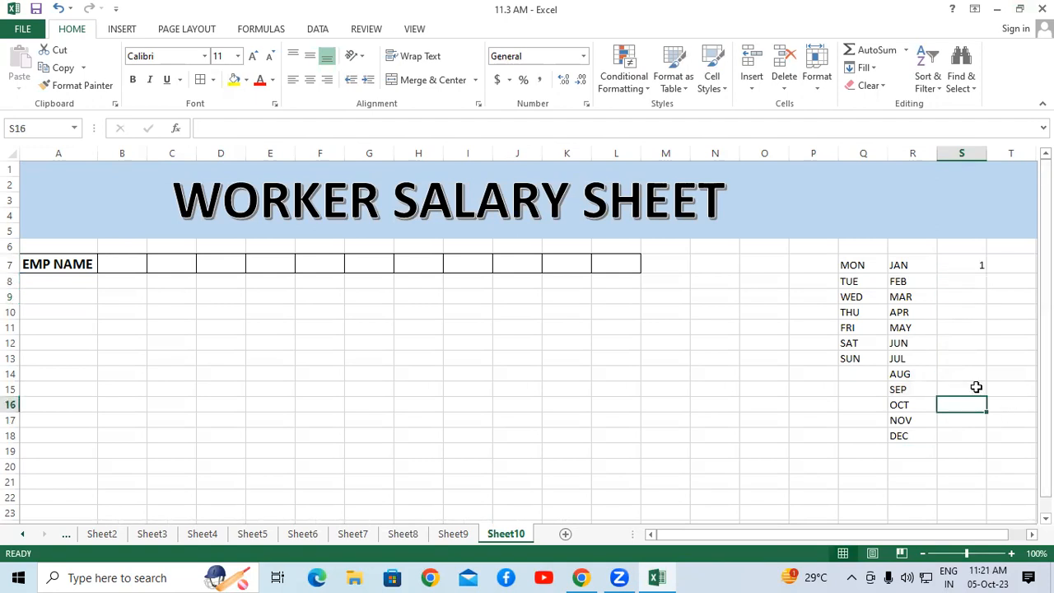
Step: Increase the font size of the number in S7 to 14
left_click(961, 262)
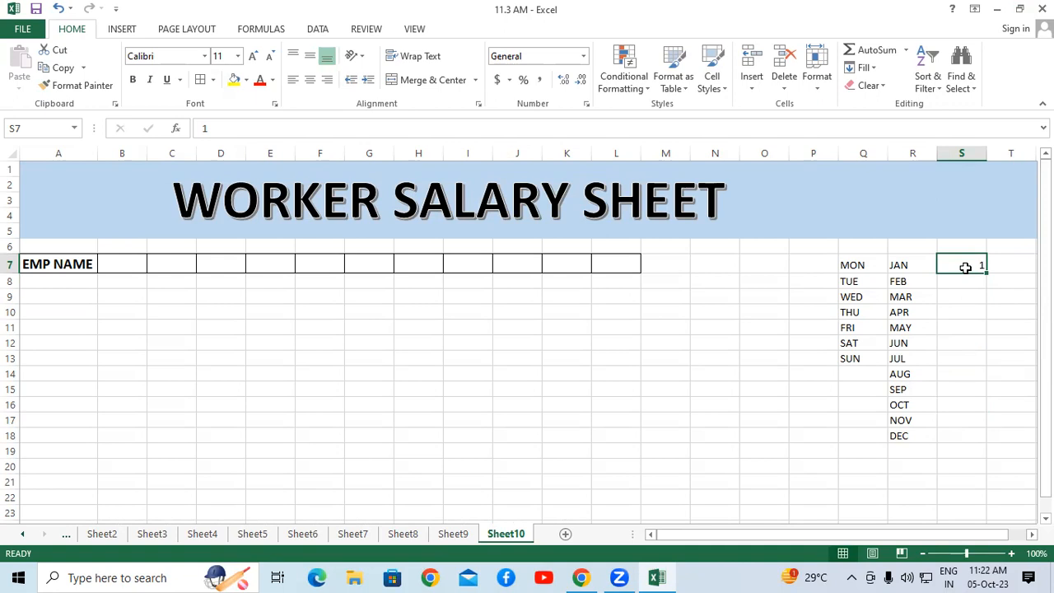
left_click(253, 57)
left_click(252, 56)
left_click(941, 326)
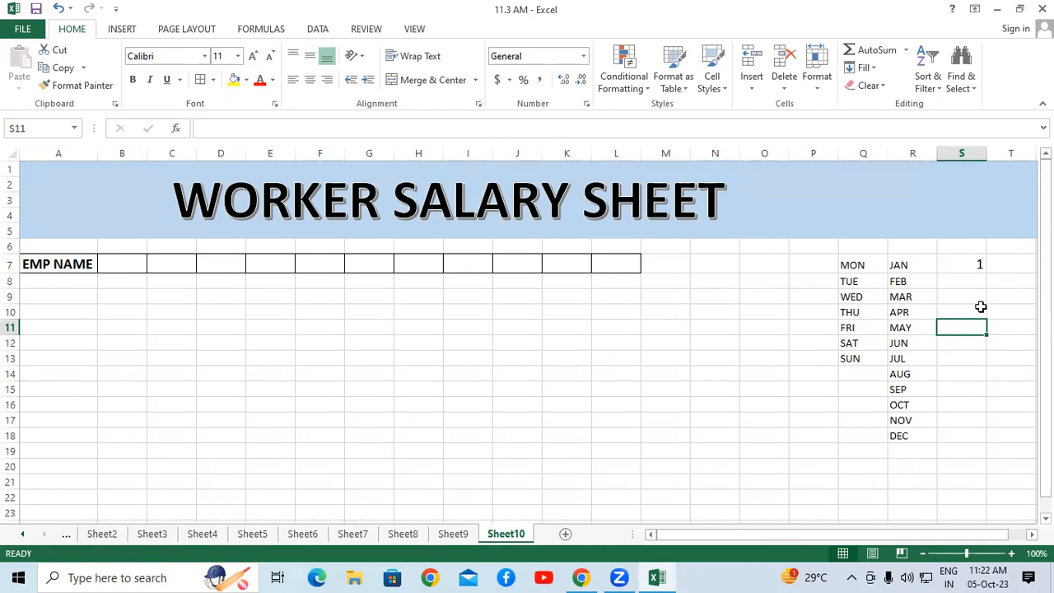
Step: Fill a linear series down column S from S7 with step value 1 and stop value 100
left_click(972, 264)
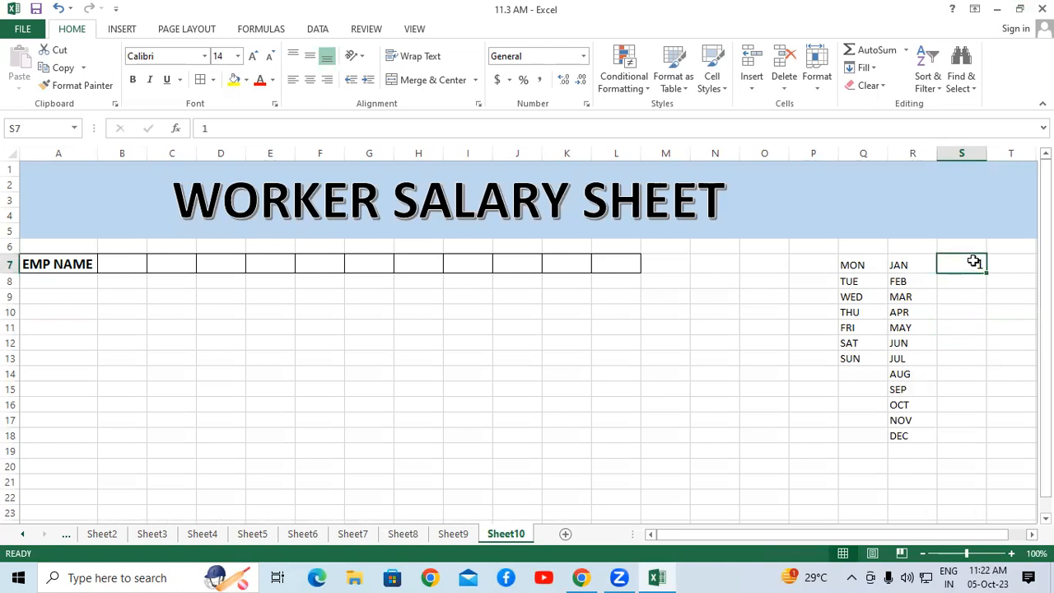
left_click(864, 70)
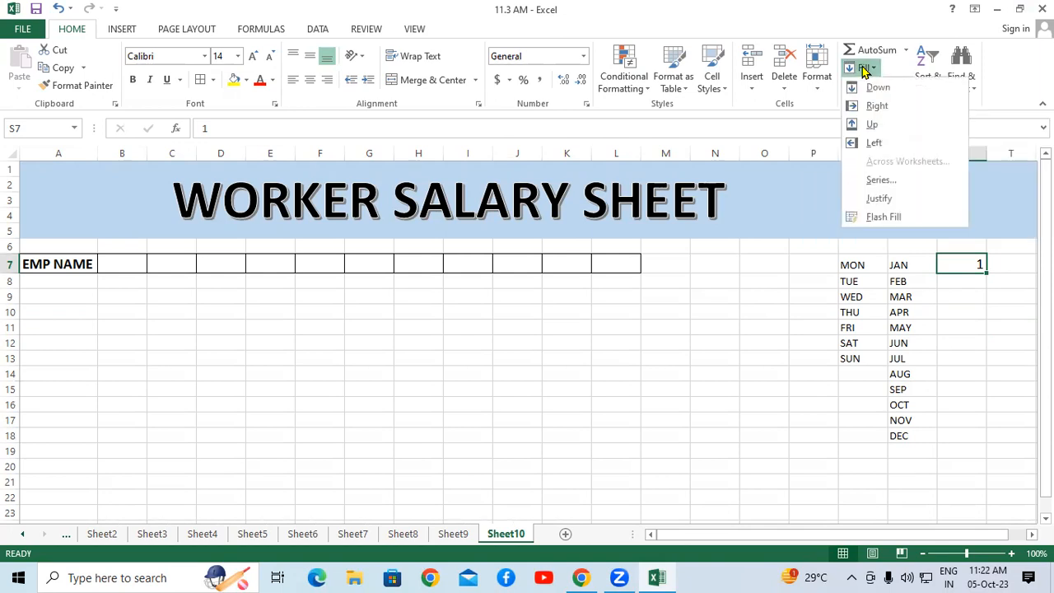
left_click(892, 182)
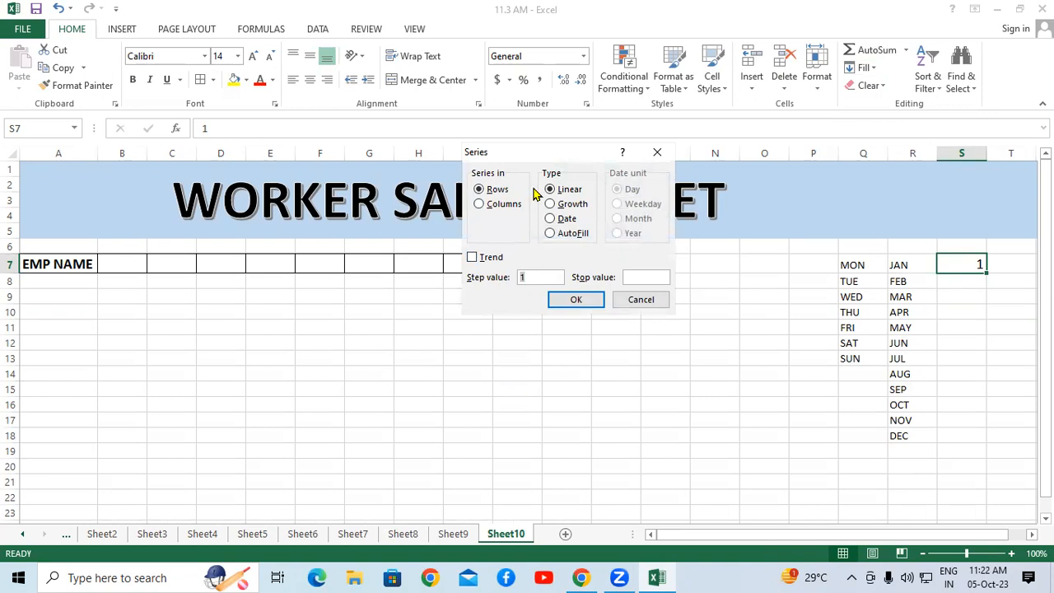
left_click(500, 205)
left_click(580, 299)
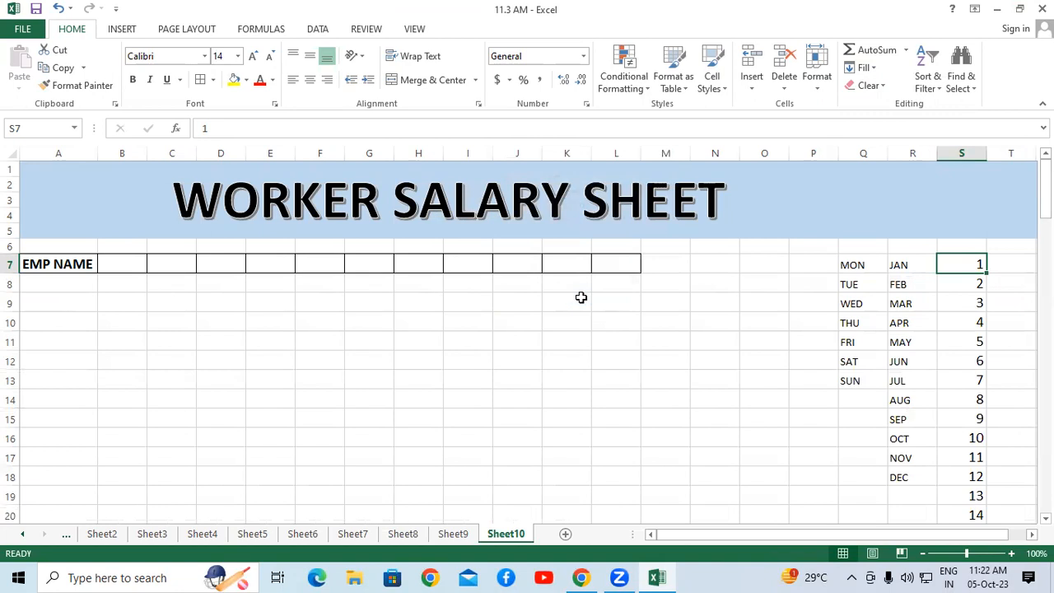
Step: Check the end of the number series in column S and undo the series fill
left_click_drag(1046, 190, 1046, 477)
left_click(972, 499)
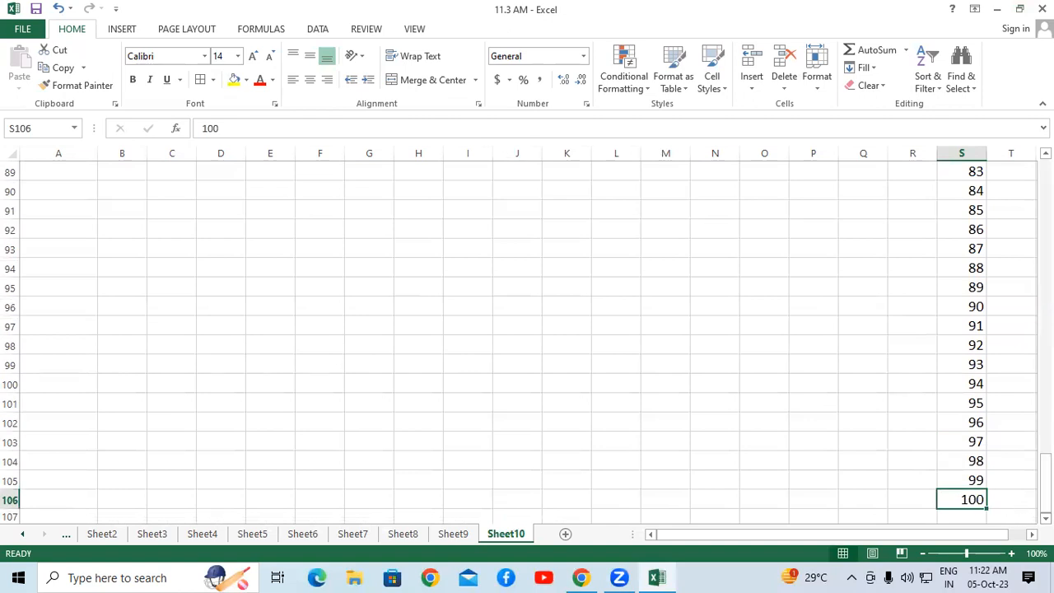
scroll(527, 337, "down", 2)
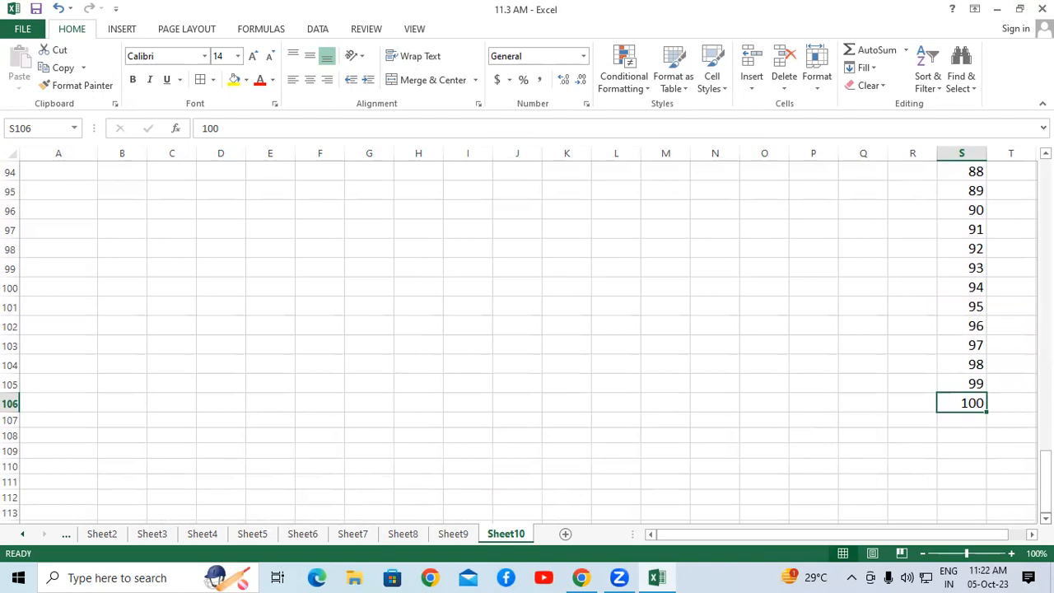
left_click_drag(1046, 482, 1046, 189)
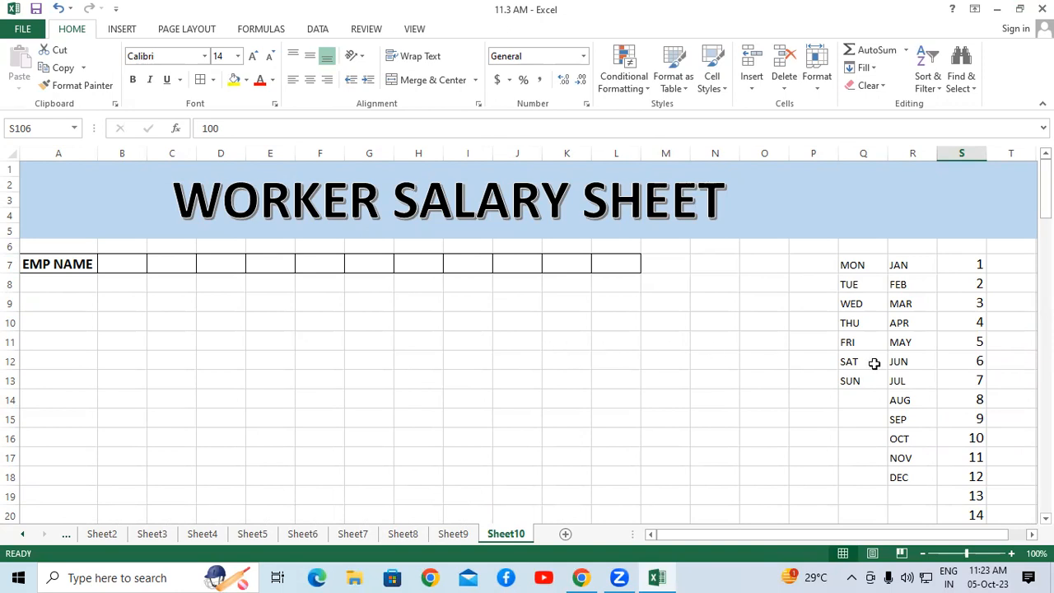
key("ctrl+z")
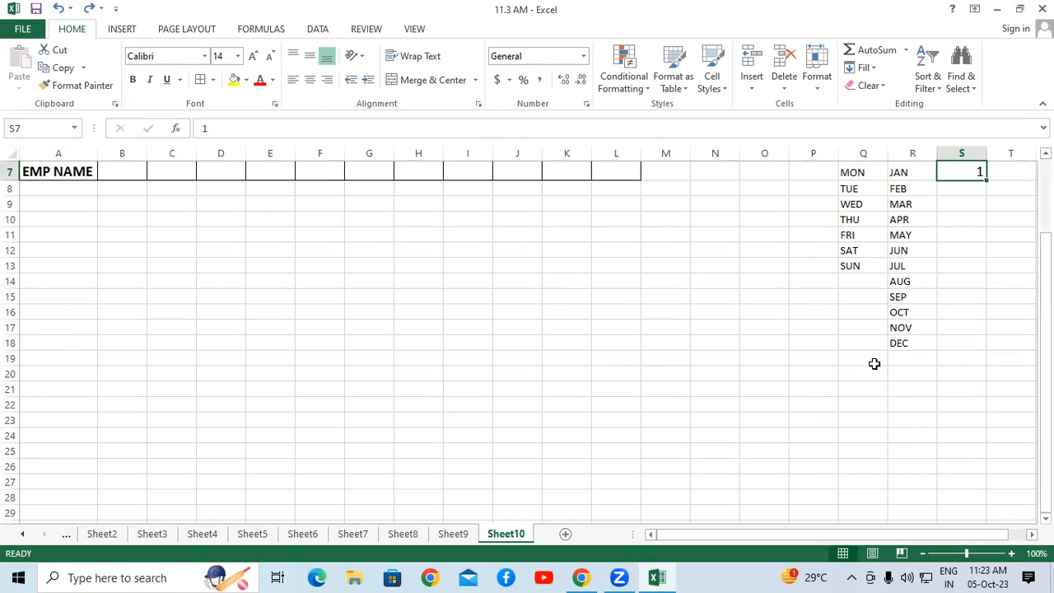
left_click(440, 239)
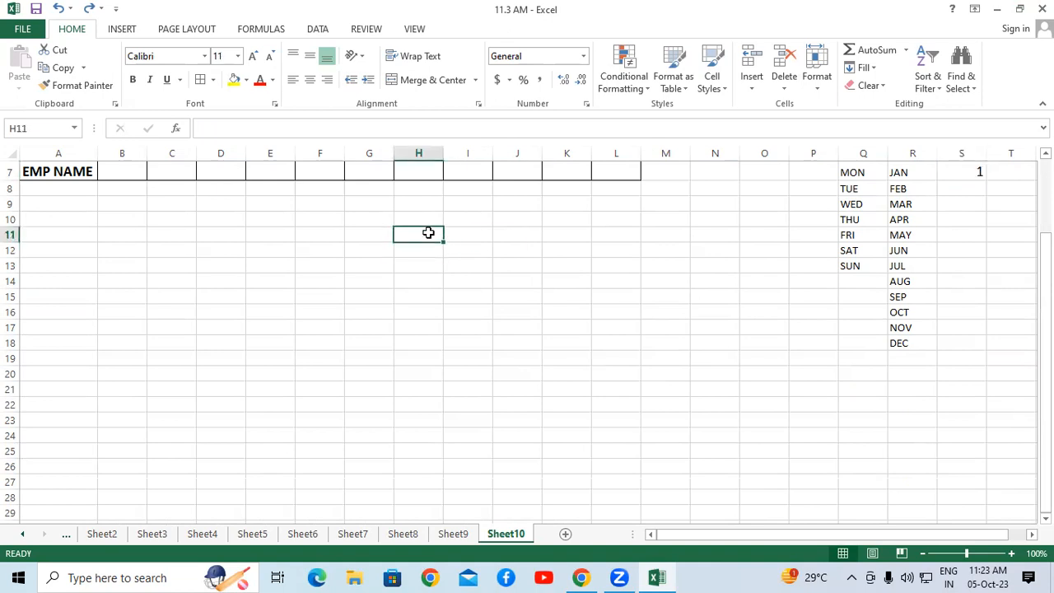
Step: Enter 1 in H11 and 2 in H12, and autofill the number sequence down to H20
type("1")
key("Return")
type("2")
key("Return")
left_click_drag(429, 234, 419, 329)
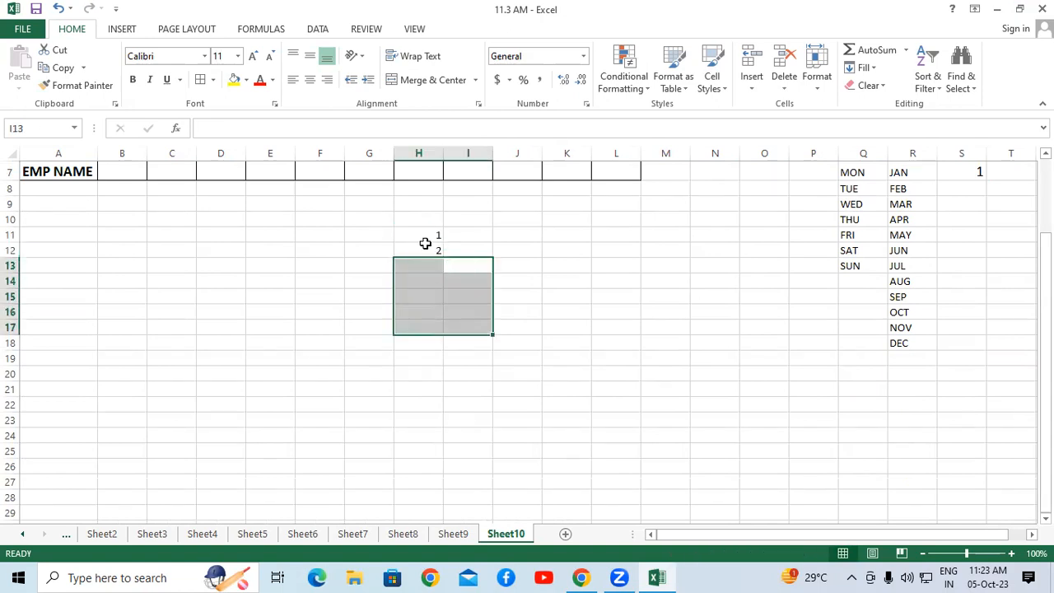
left_click(432, 236)
left_click_drag(433, 242, 448, 384)
Step: Enter 11 in I11 and 12 in I12, and autofill the number sequence down to I20
left_click(466, 234)
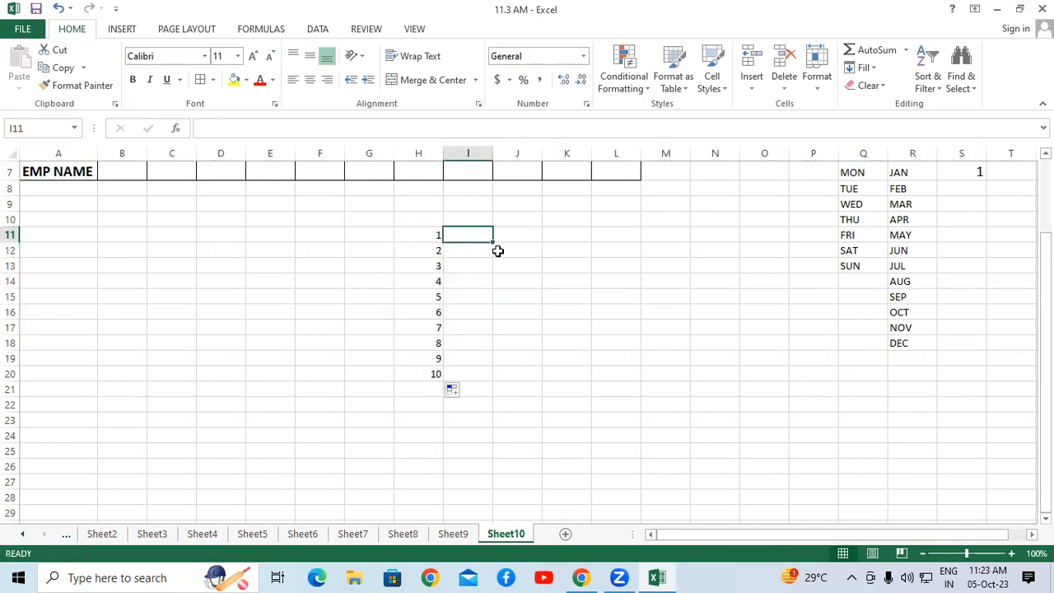
type("11")
key("Return")
type("12")
left_click_drag(486, 235, 493, 380)
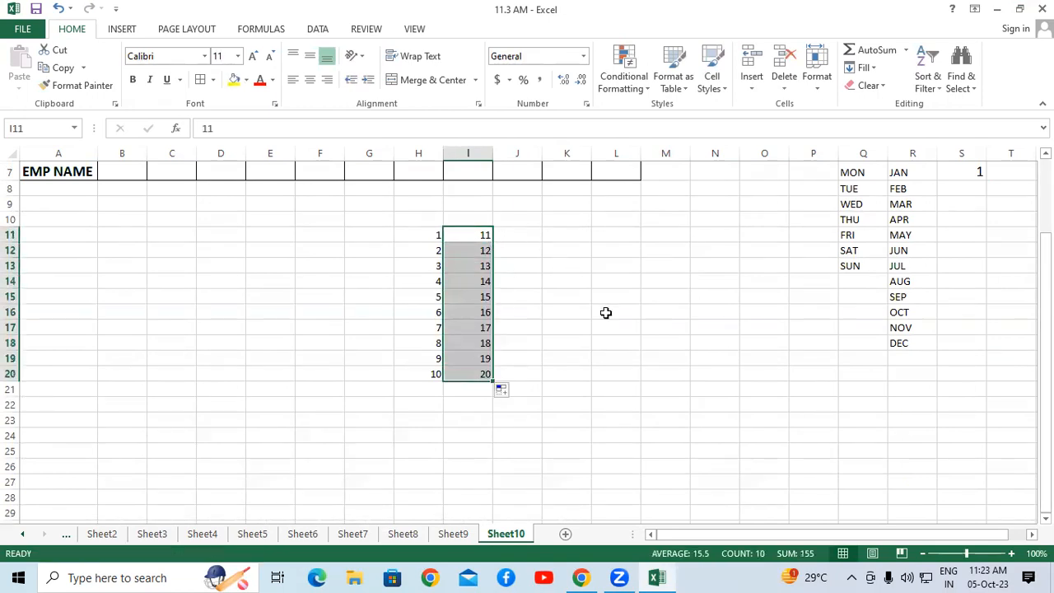
Step: Clear everything from the range G11:S20, including the practice number sequences
left_click(548, 263)
left_click_drag(362, 235, 953, 380)
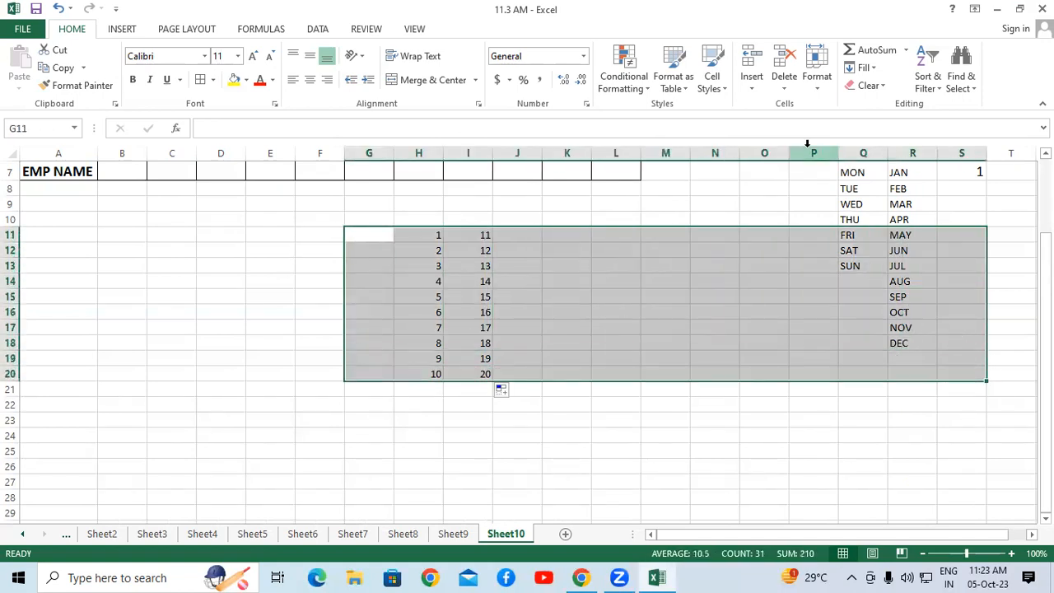
left_click(869, 86)
left_click(871, 112)
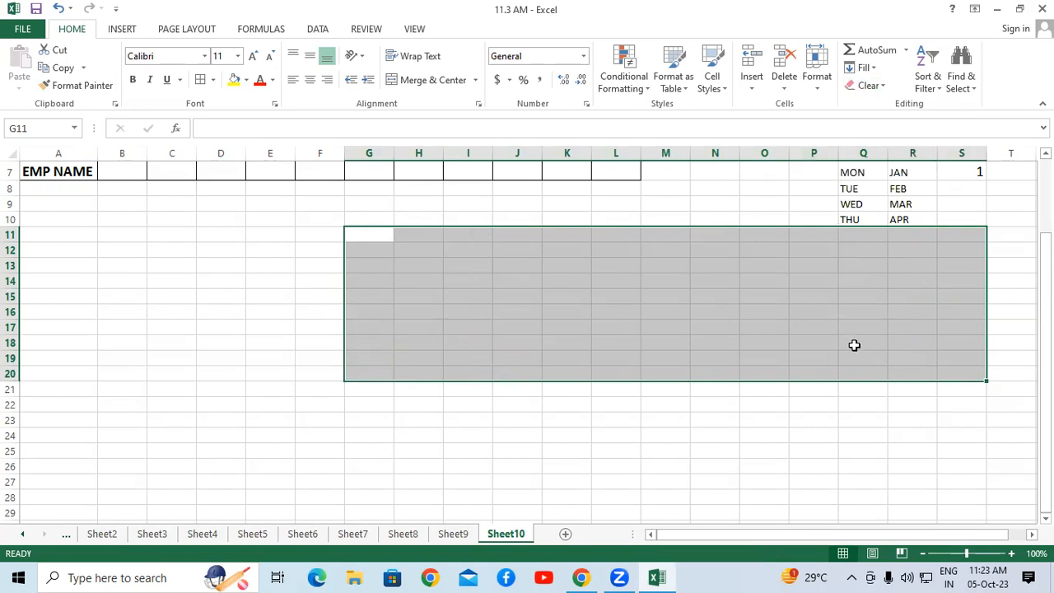
Step: Clear the remaining weekday, month and number practice entries and their formatting from P7:S11
scroll(850, 344, "up", 2)
left_click_drag(811, 263, 968, 325)
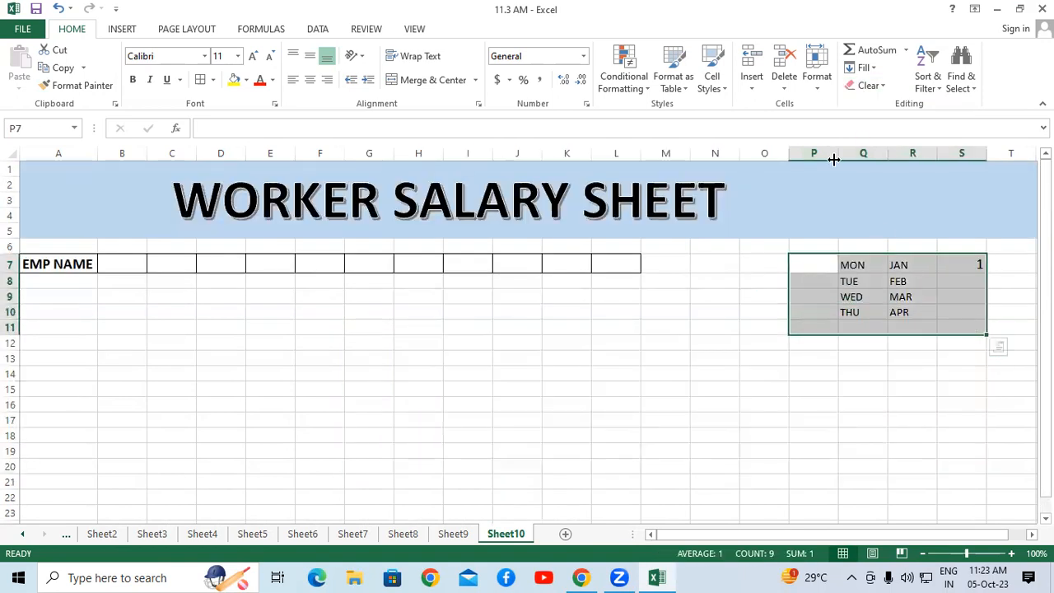
left_click(870, 85)
left_click(874, 122)
left_click(869, 85)
left_click(872, 106)
left_click(766, 327)
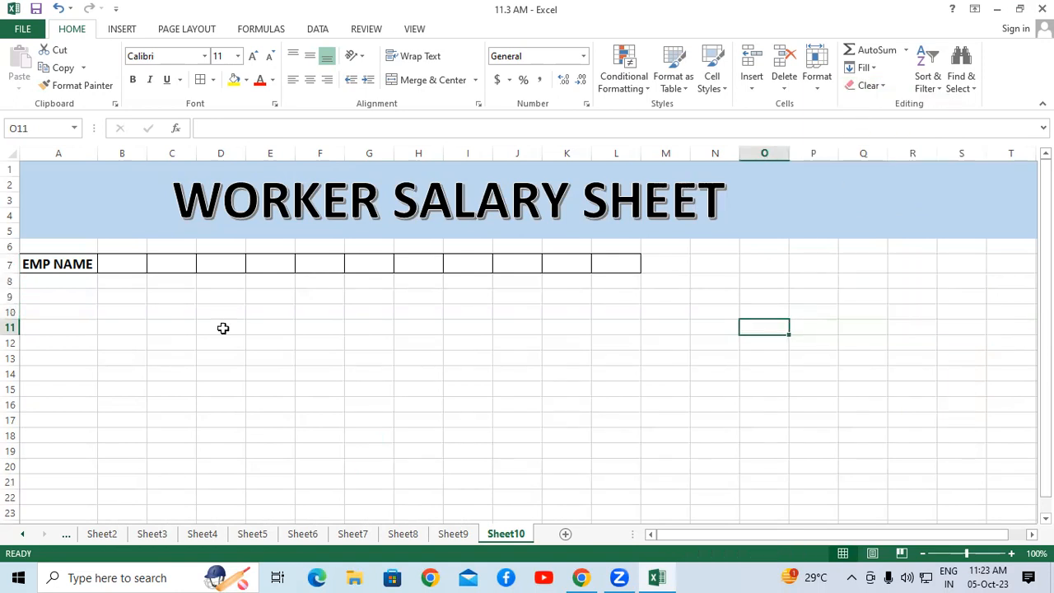
Step: Enter MON in B7 and TUE in C7, and autofill the weekday headings across to SUN in H7
left_click(74, 269)
left_click(132, 268)
type("MON")
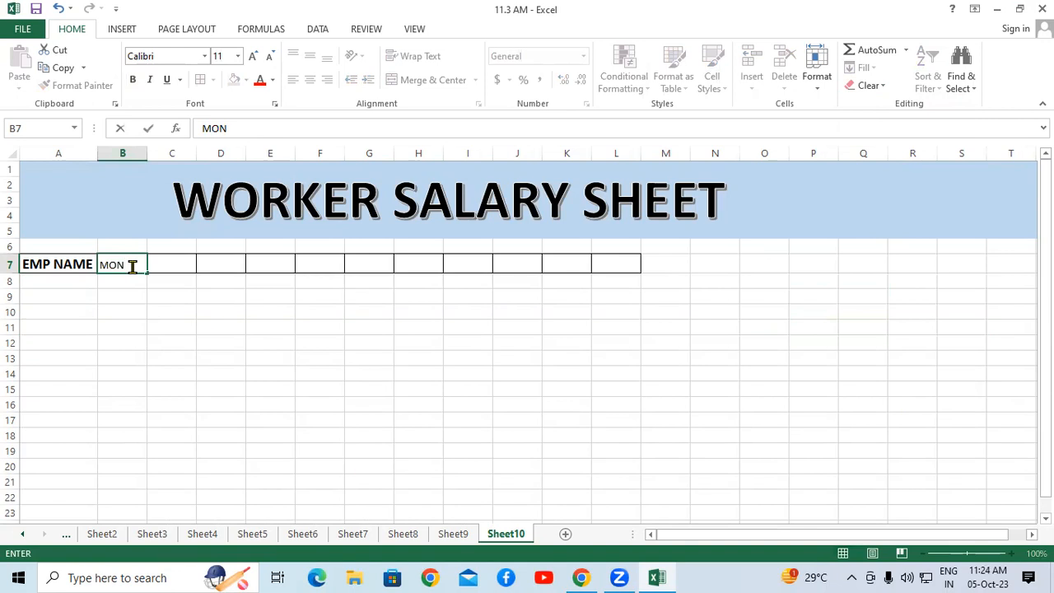
key("Tab")
type("TUE")
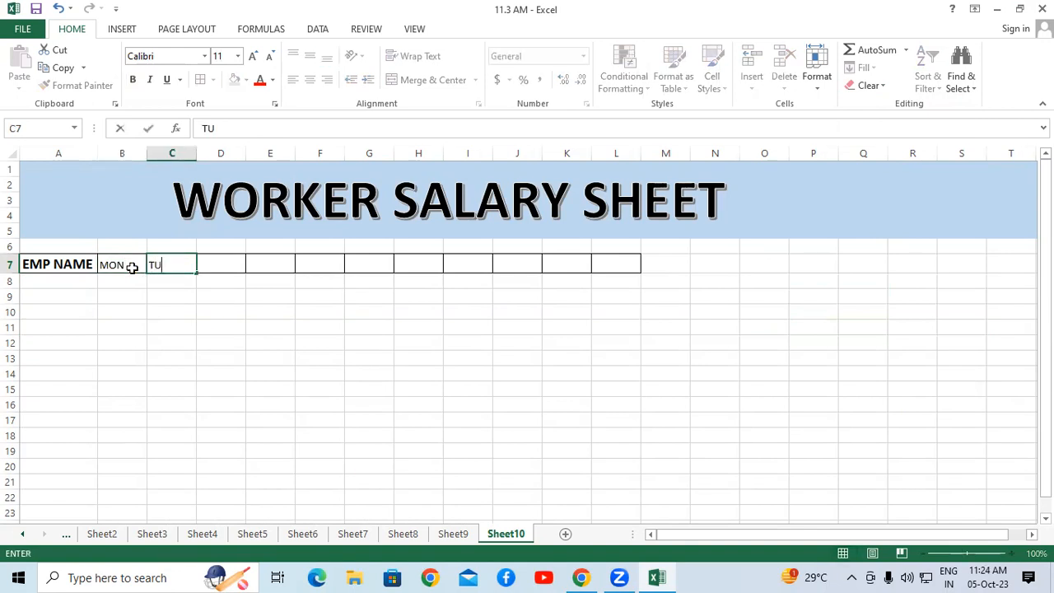
left_click(354, 322)
left_click(131, 263)
left_click_drag(153, 263, 429, 261)
Step: Enter the heading TOTAL WORKING DAY in I7
left_click(522, 268)
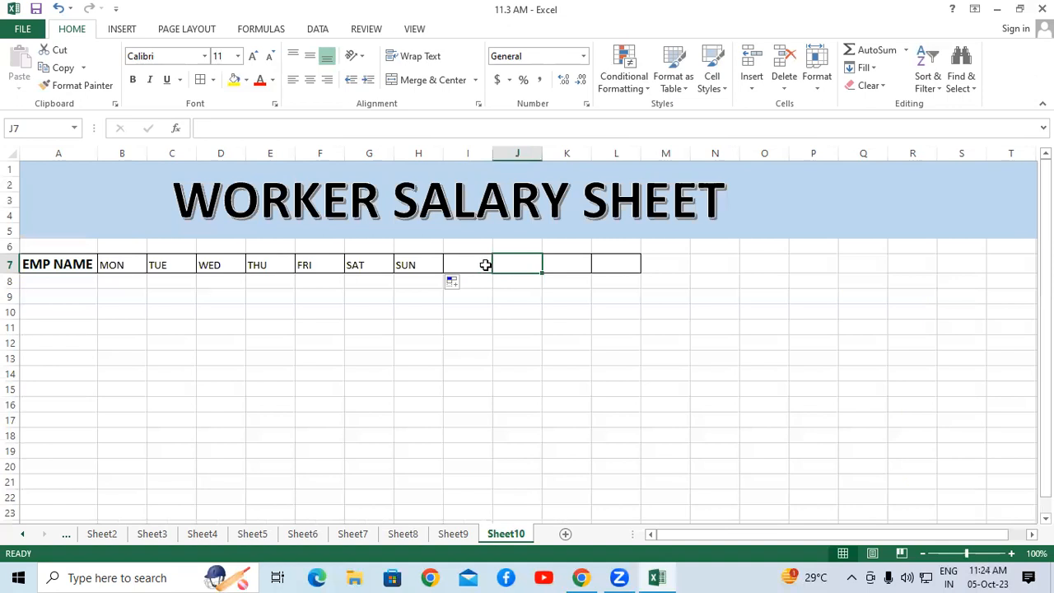
left_click(482, 264)
type("TOTAL W")
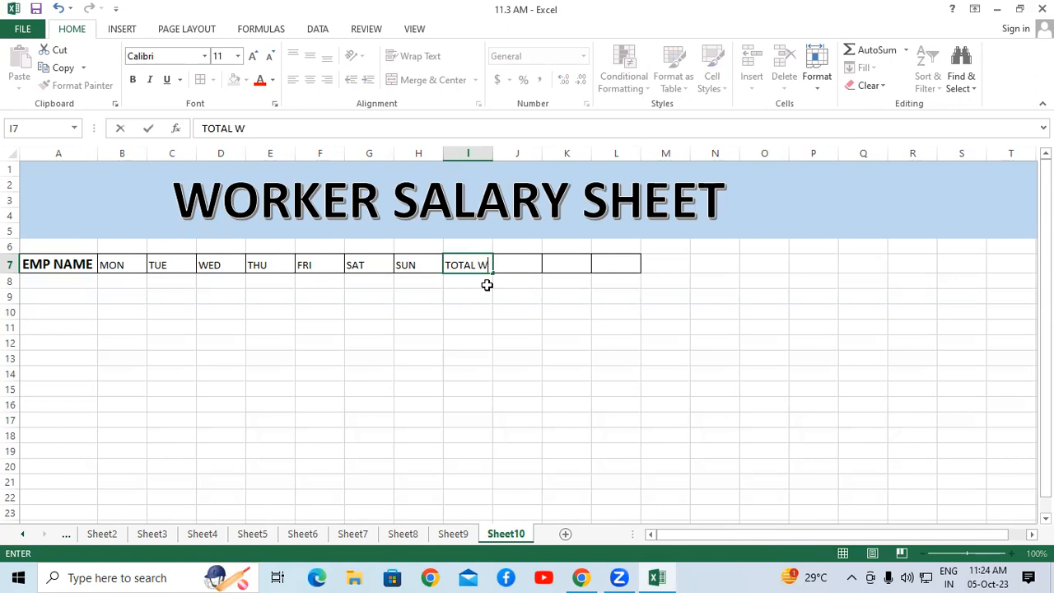
type("ORKING DAY")
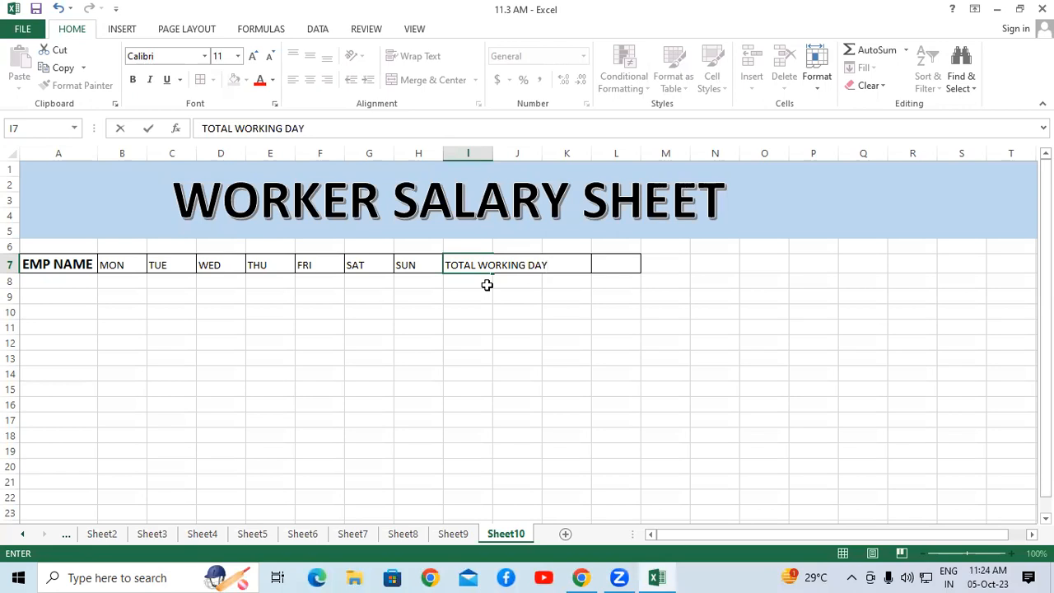
key("Tab")
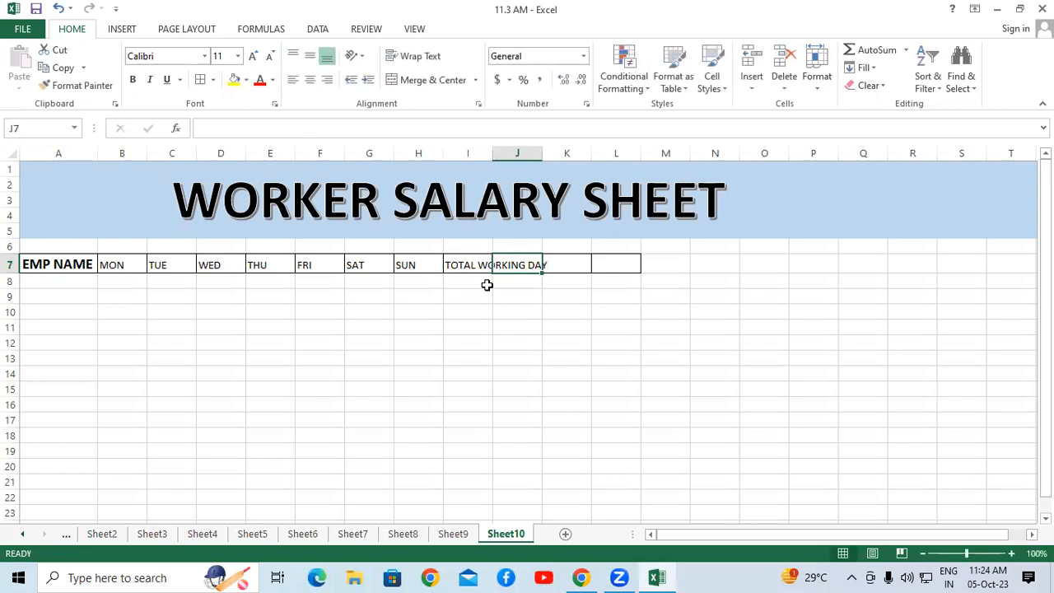
Step: Enter the heading PER DAY SALARY in J7
type("PRESE")
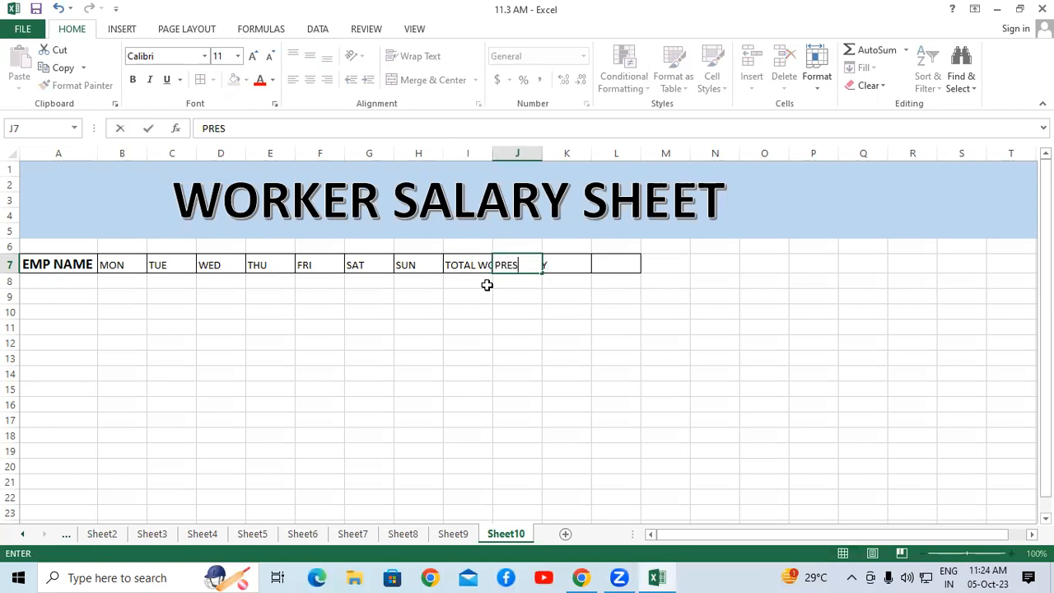
key("BackSpace")
key("BackSpace")
key("BackSpace")
key("BackSpace")
key("BackSpace")
type("PER DAY SALARY")
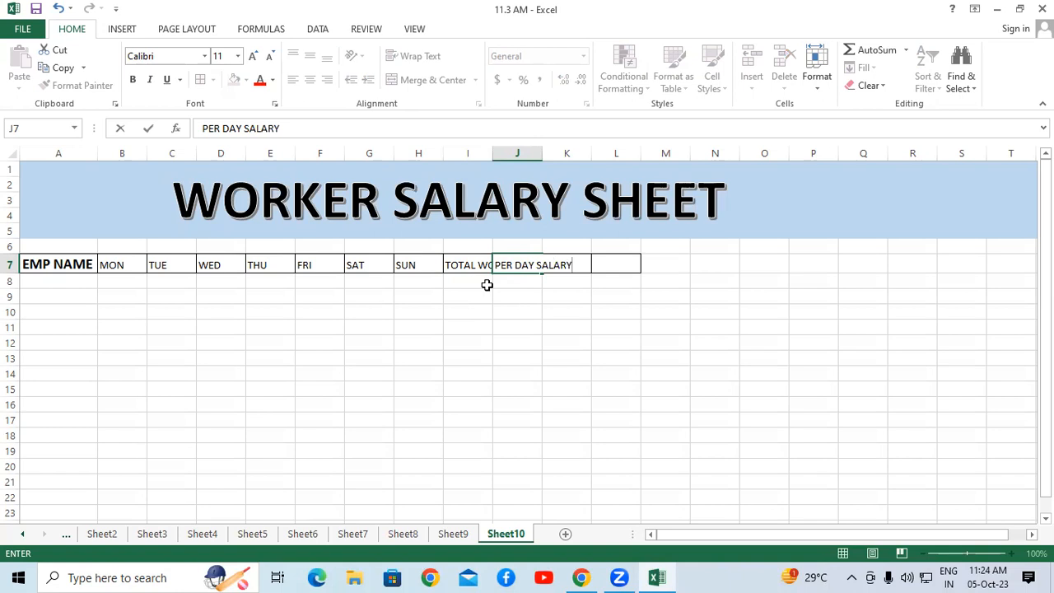
key("Tab")
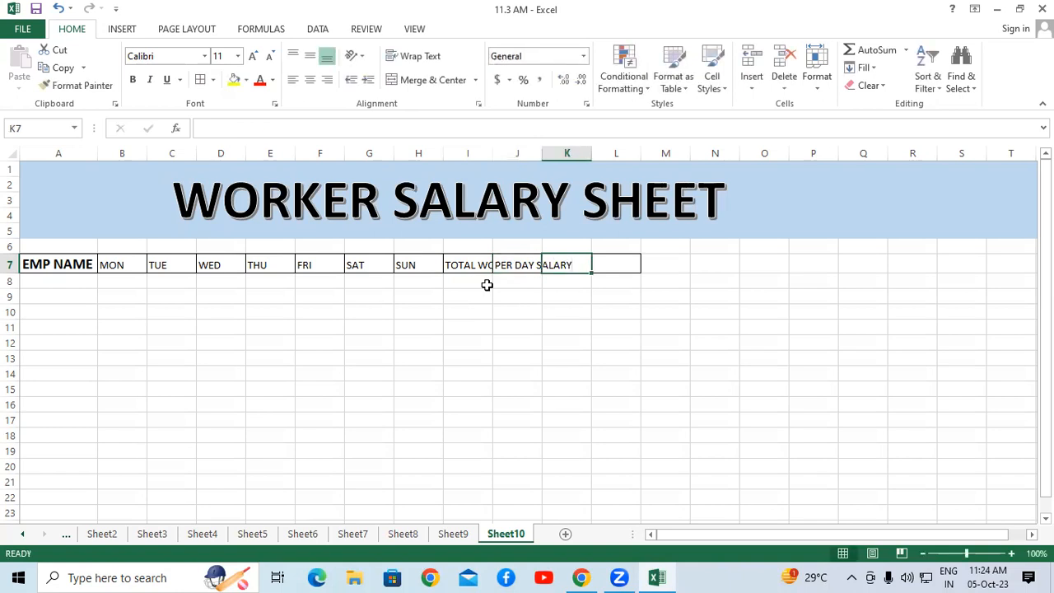
Step: Enter the heading PRESENT DAY in K7
type("P")
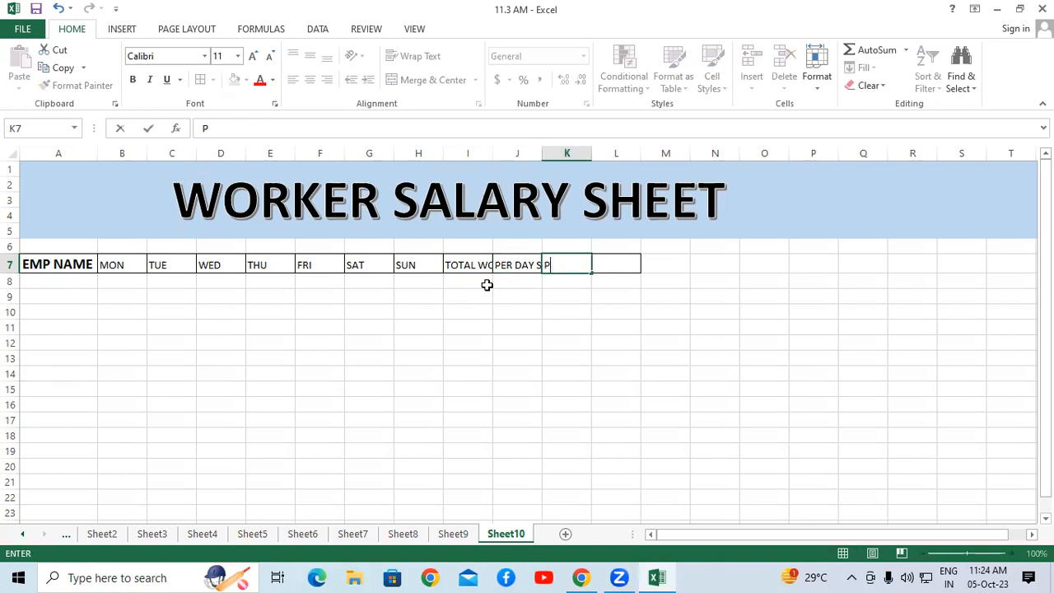
type("RESENT GAY")
key("BackSpace")
key("BackSpace")
key("BackSpace")
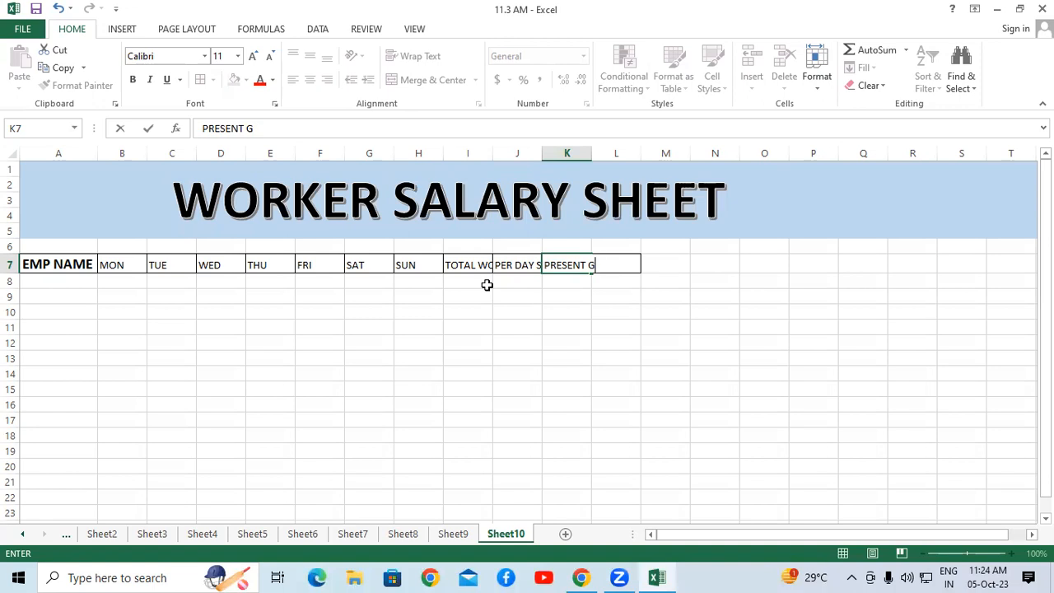
type("DAY")
key("Tab")
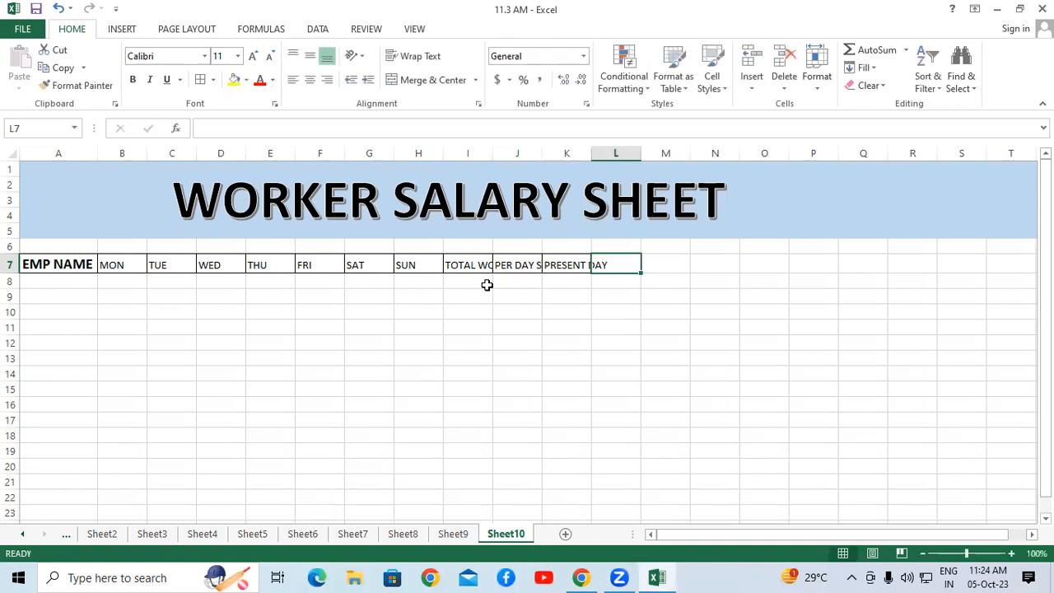
Step: Enter the headings ABSENT DAY in L7 and LEAVE DAY in M7
type("ABSENT DAY")
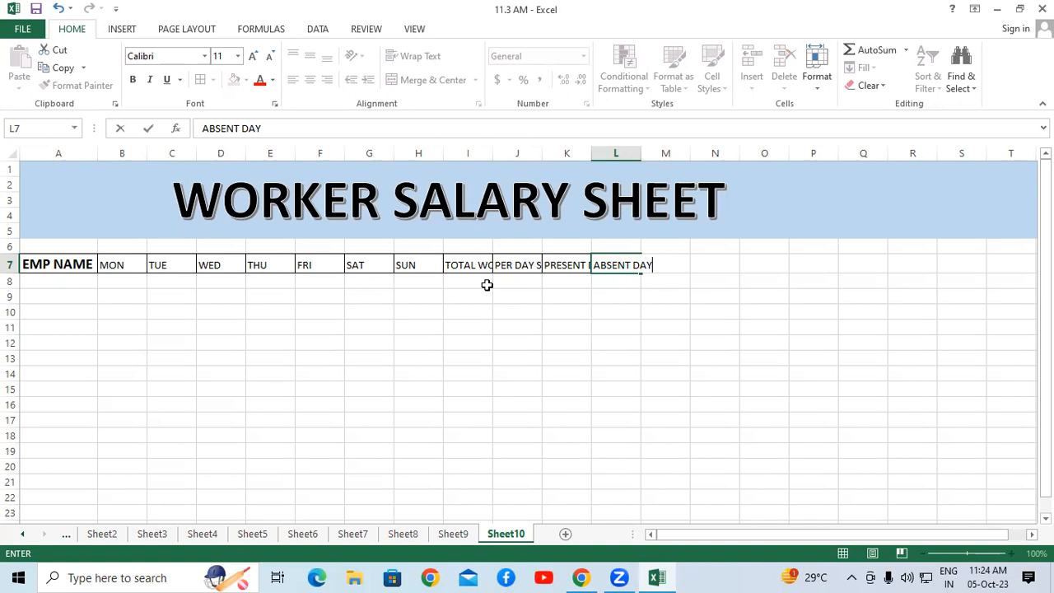
key("Tab")
type("LEAVE ")
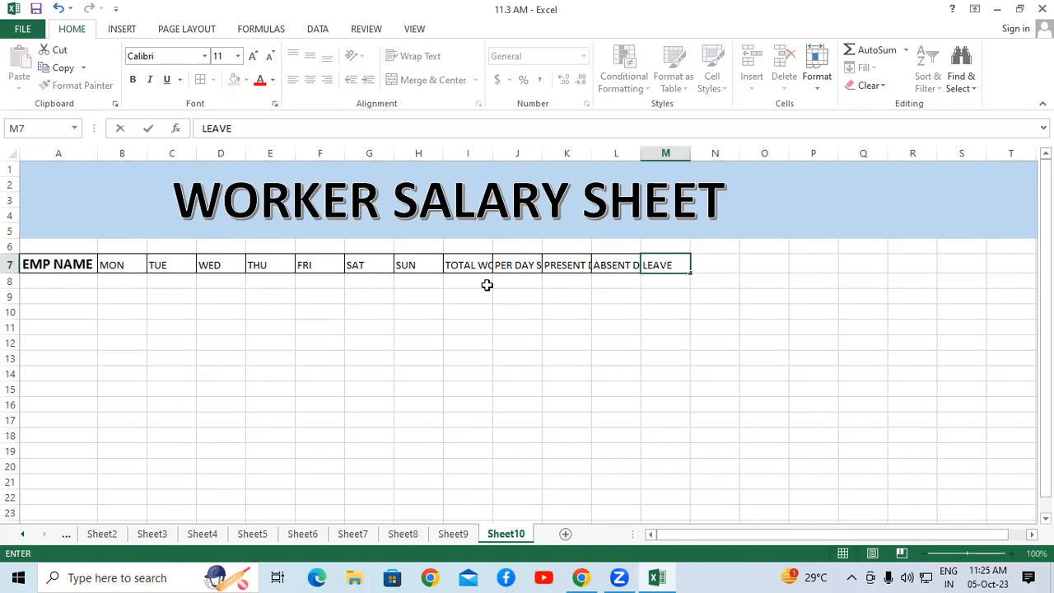
type("DAY")
key("ctrl+Return")
key("Tab")
Step: Enter the heading TOTAL SALARY in N7
type("T")
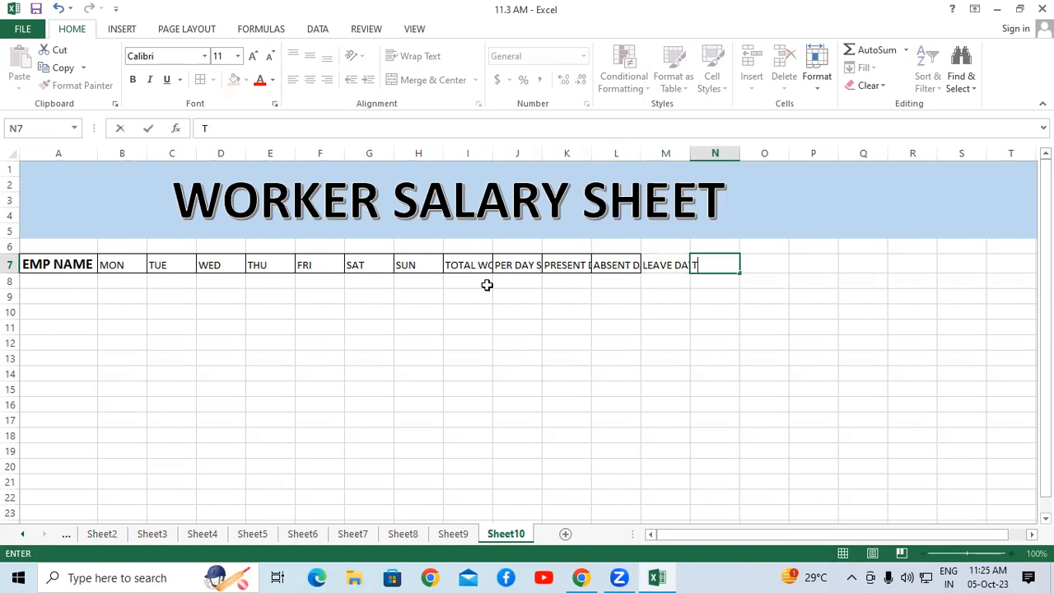
type("OTAL SALARY")
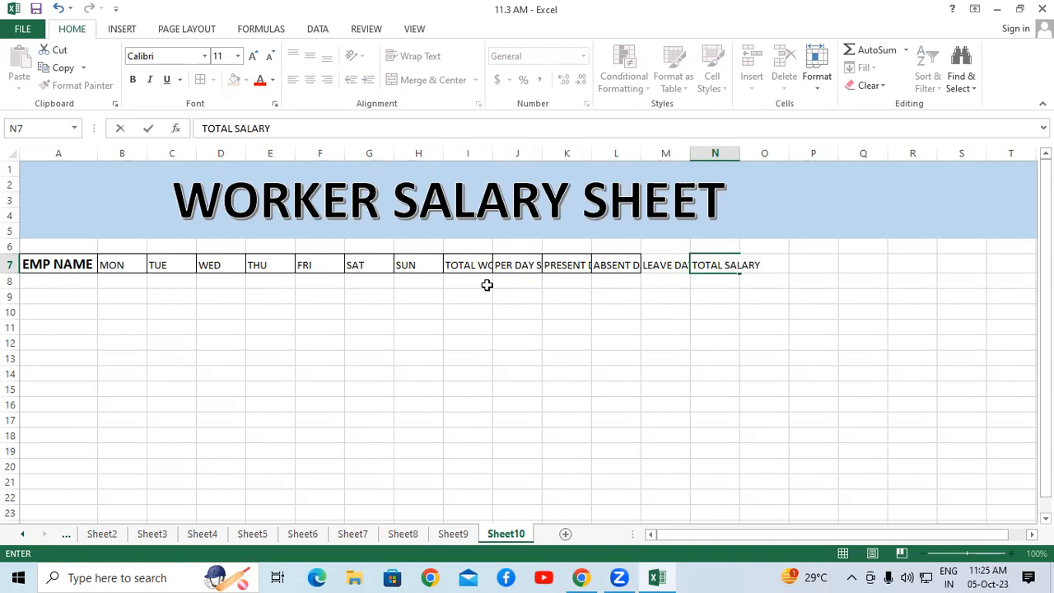
left_click(487, 285)
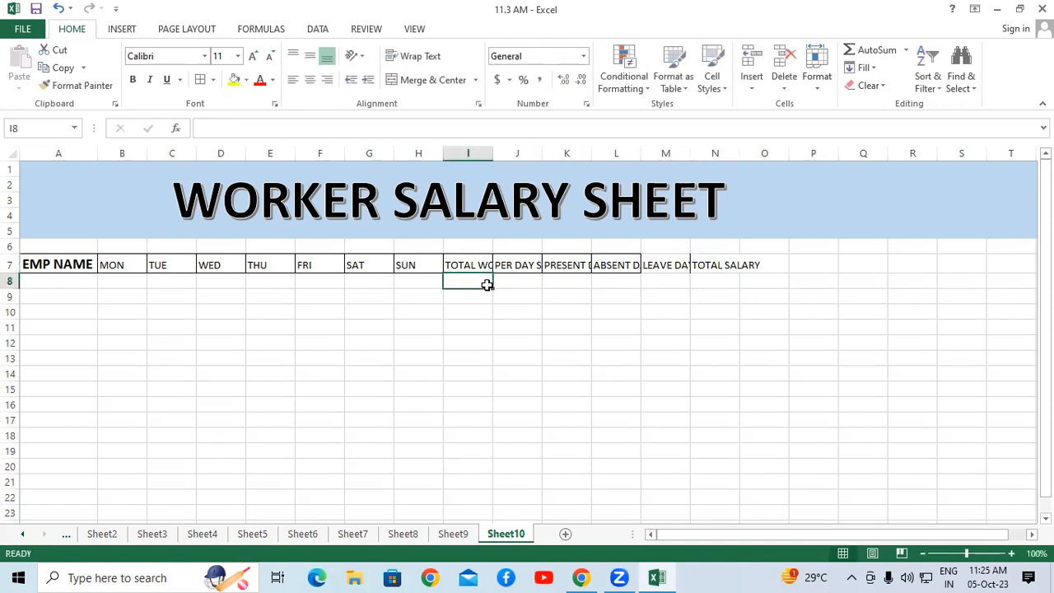
Step: Copy the formatting of the EMP NAME heading onto the headings in B7:N7 with Format Painter
left_click(77, 269)
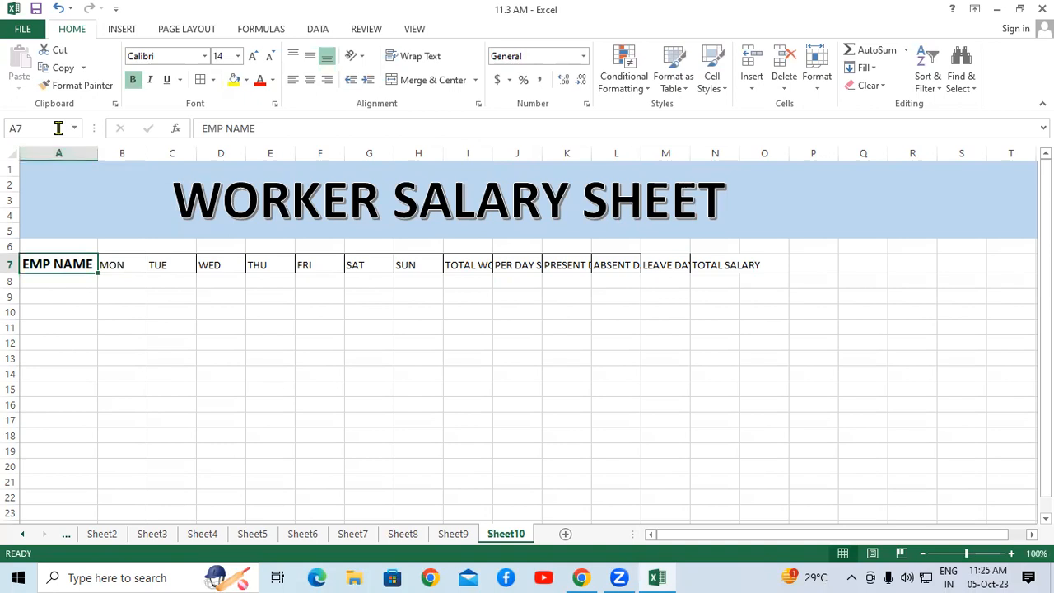
left_click(84, 85)
left_click_drag(123, 264, 709, 263)
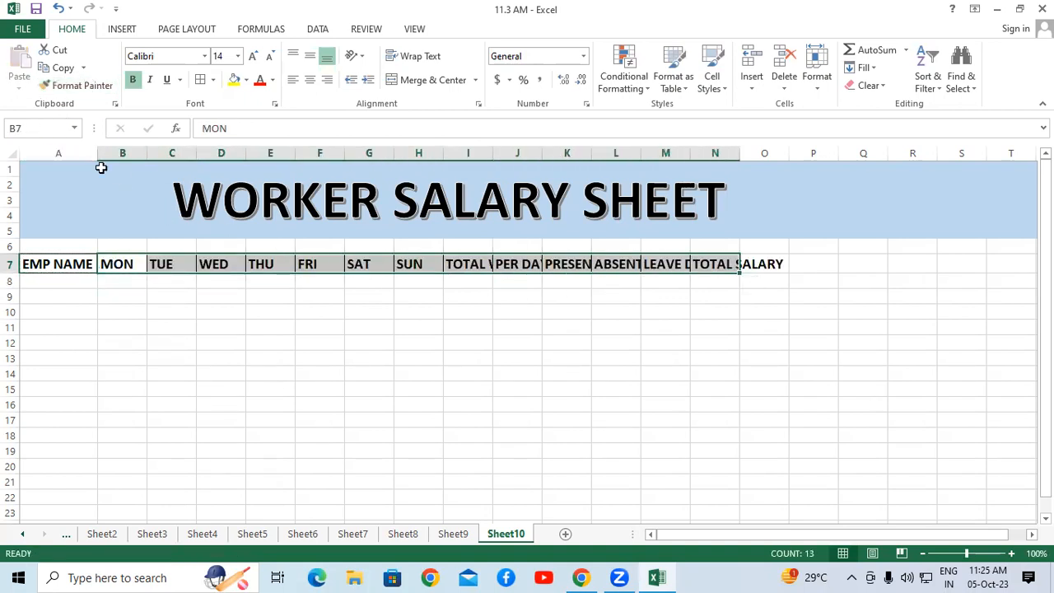
Step: Autofit the widths of columns A to N to their contents
left_click_drag(71, 153, 728, 154)
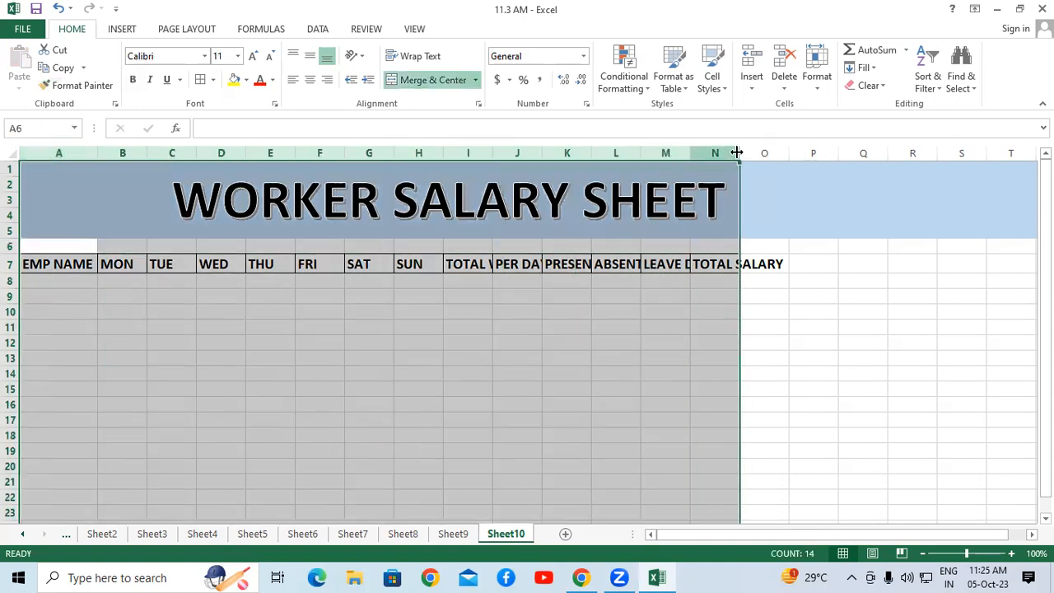
double_click(740, 153)
left_click(772, 265)
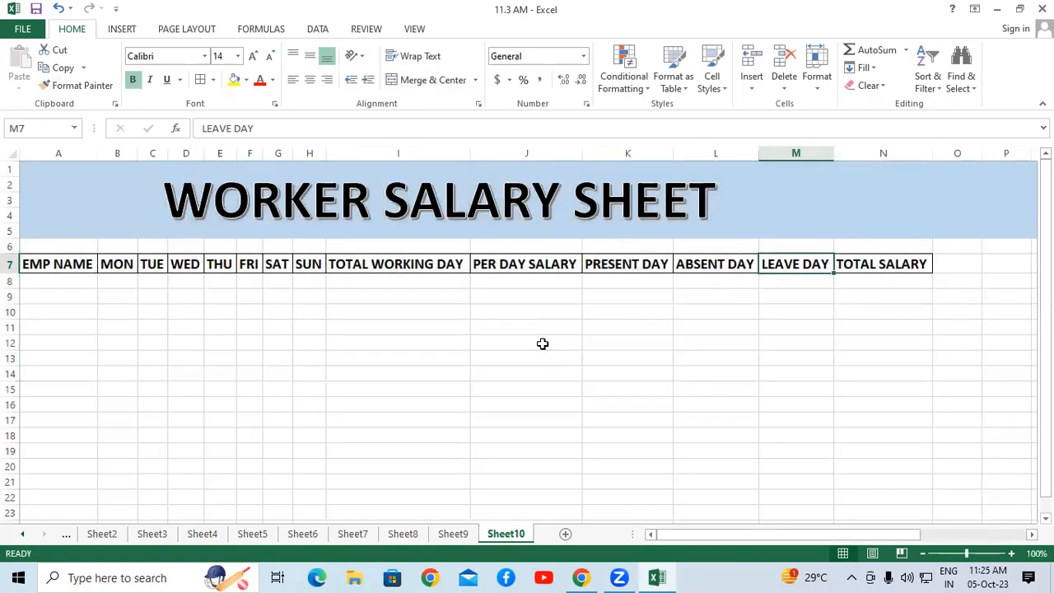
left_click(1012, 554)
left_click(875, 480)
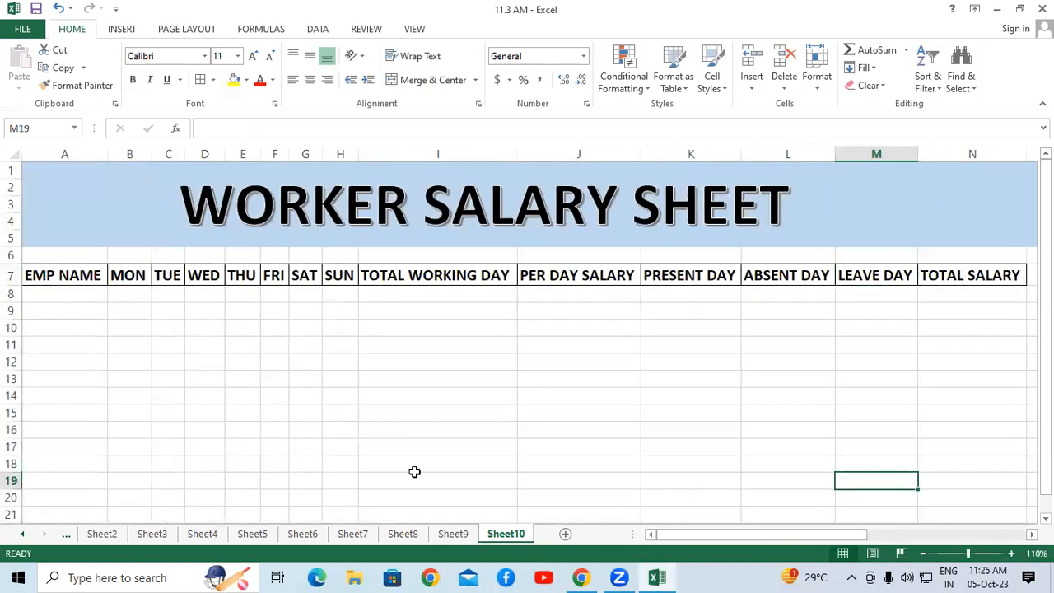
left_click(335, 442)
left_click(202, 396)
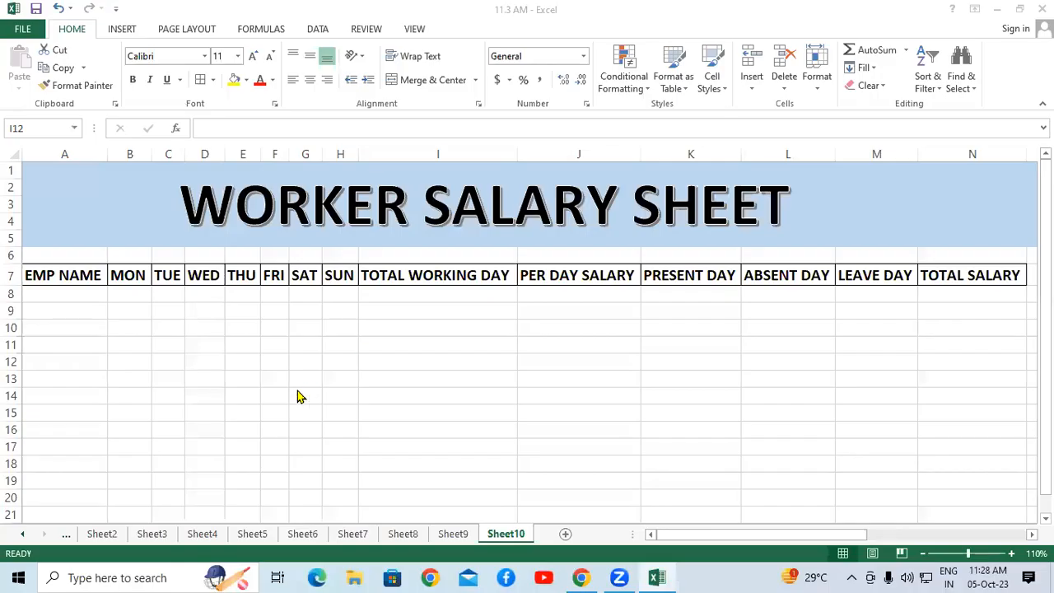
left_click(82, 290)
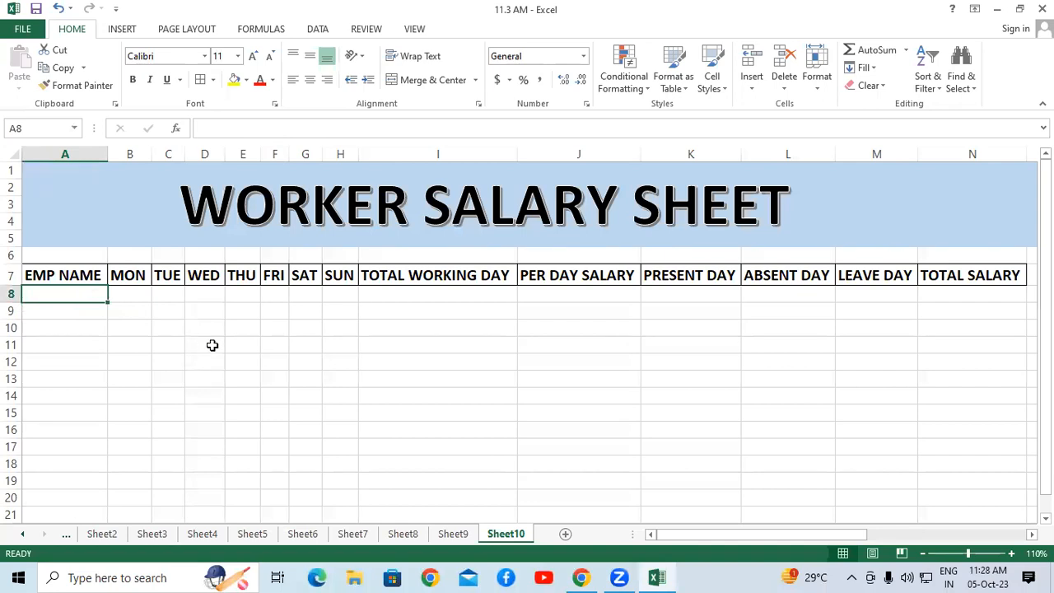
left_click(336, 360)
left_click_drag(119, 268, 326, 278)
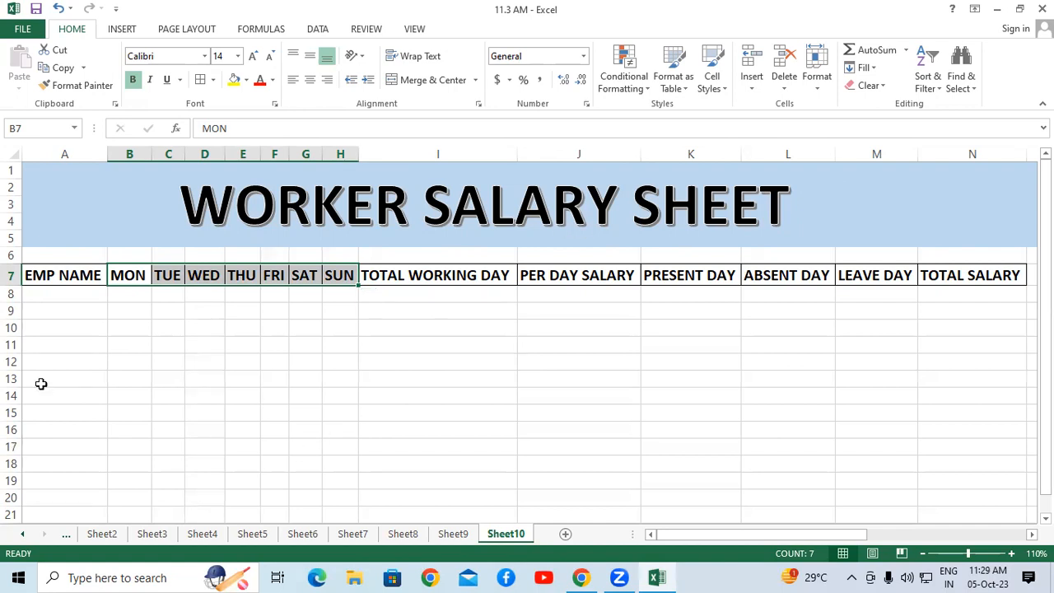
left_click(116, 363)
left_click(82, 294)
Step: Copy the five employee names in D8:H8 of the HLOOKUP table on Sheet9
left_click(456, 540)
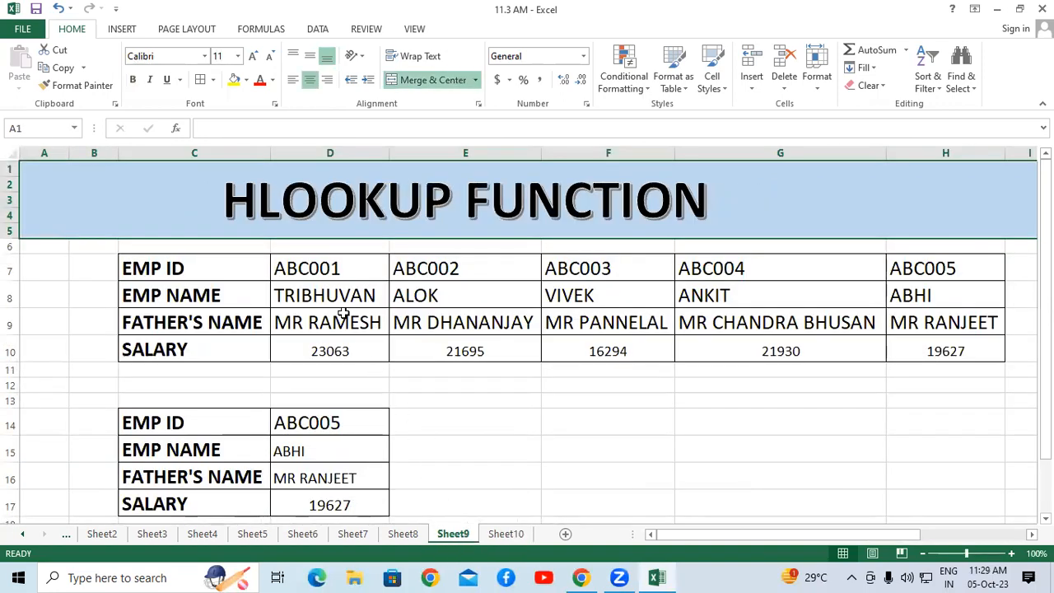
left_click(341, 301)
left_click_drag(384, 298, 919, 294)
right_click(919, 294)
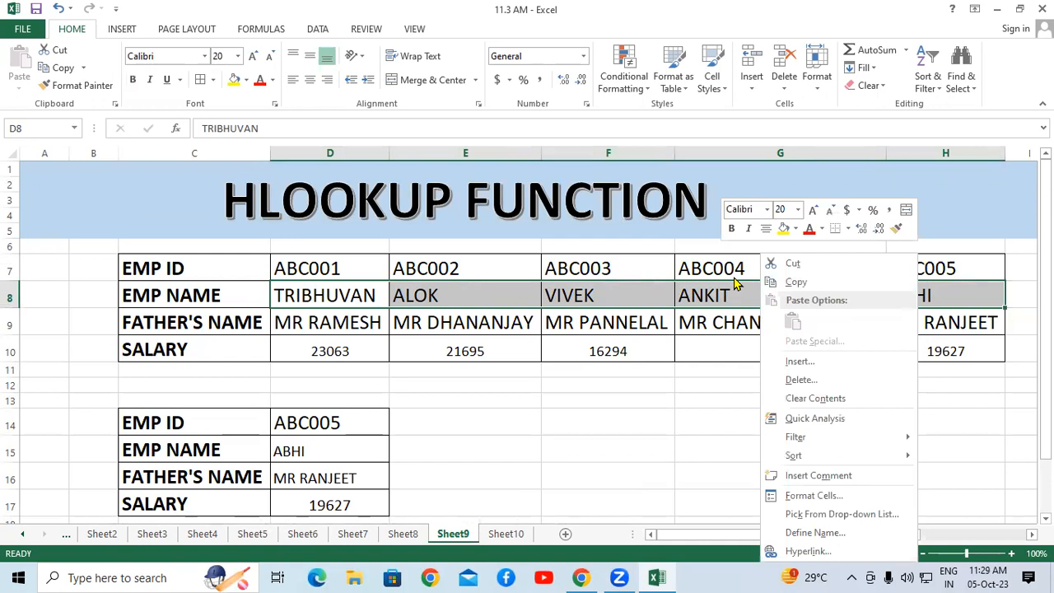
left_click(796, 280)
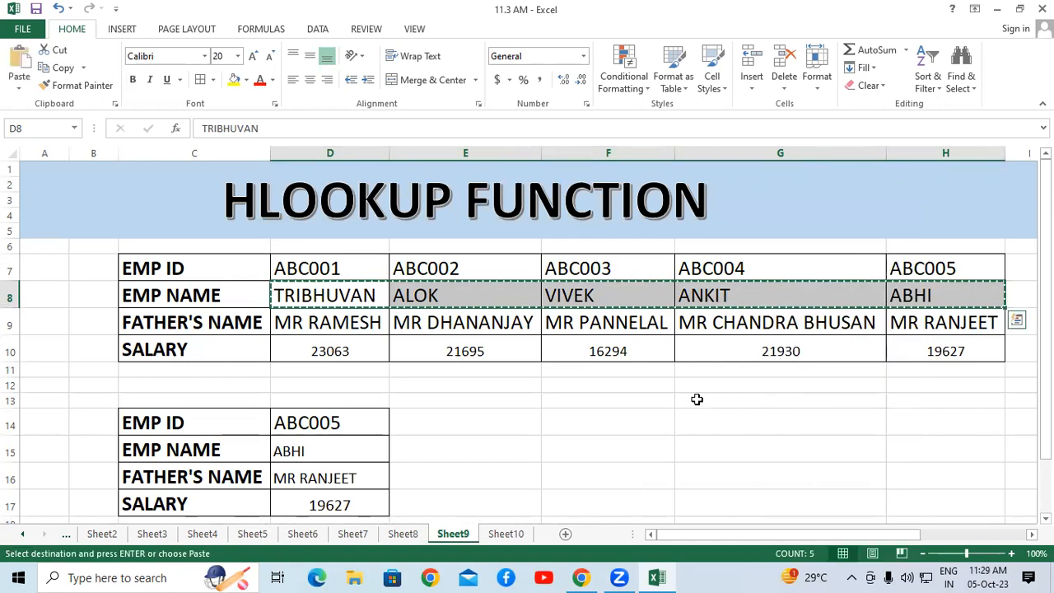
Step: Paste the copied employee names transposed into A8:A12 of Sheet10
left_click(505, 533)
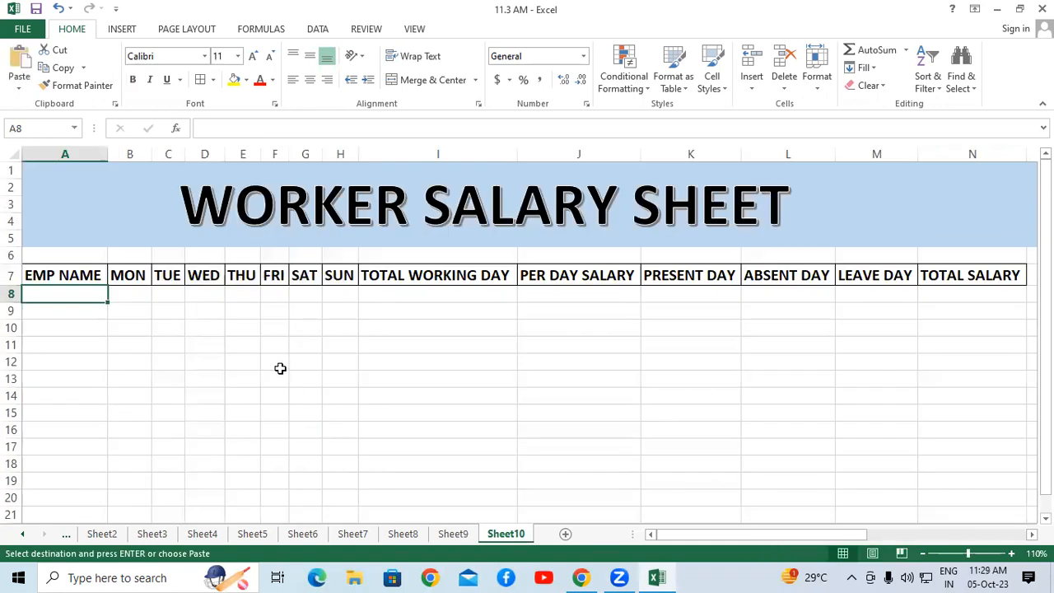
right_click(51, 290)
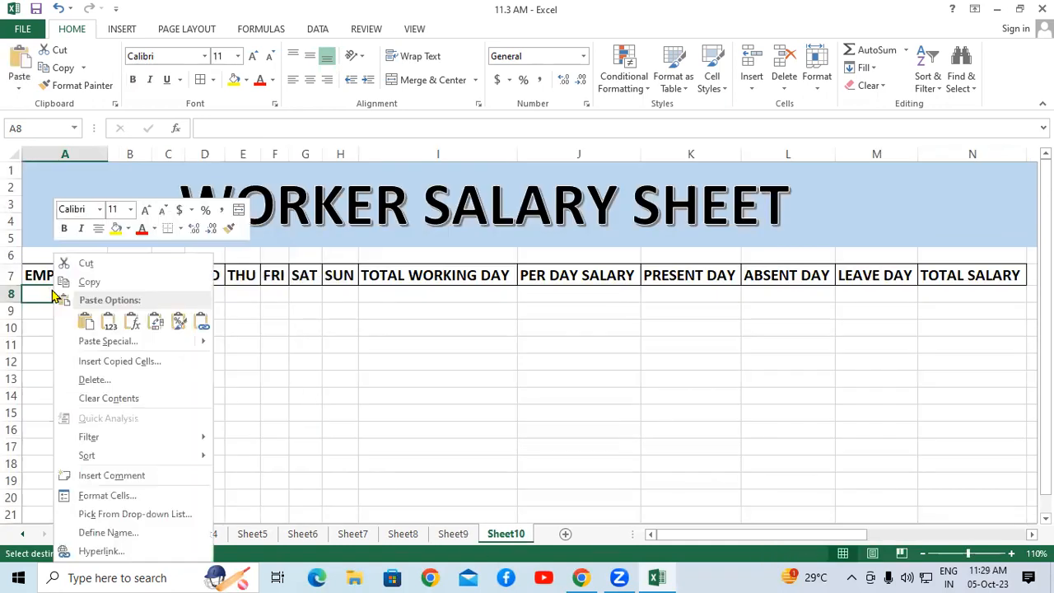
left_click(124, 342)
left_click(202, 421)
left_click(208, 446)
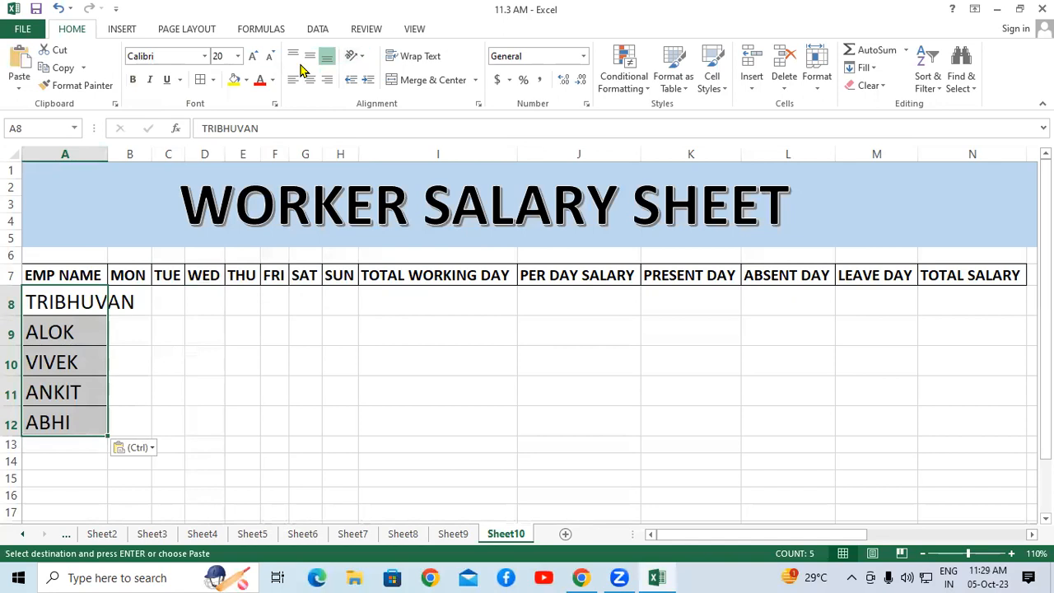
Step: Reduce the font size of the employee names in A8:A12 to 16
left_click(270, 56)
left_click(270, 56)
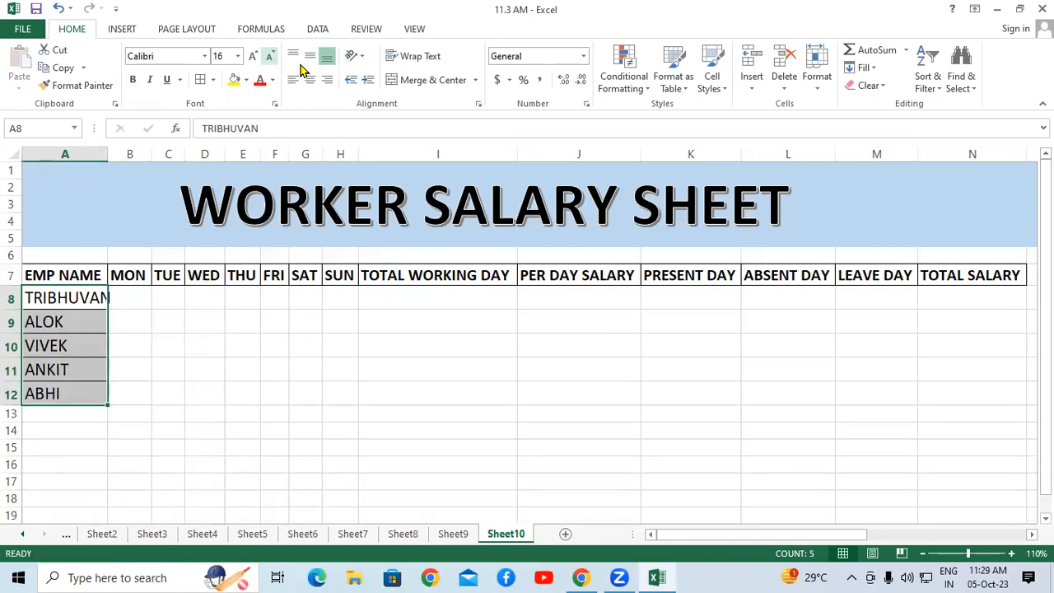
left_click(118, 393)
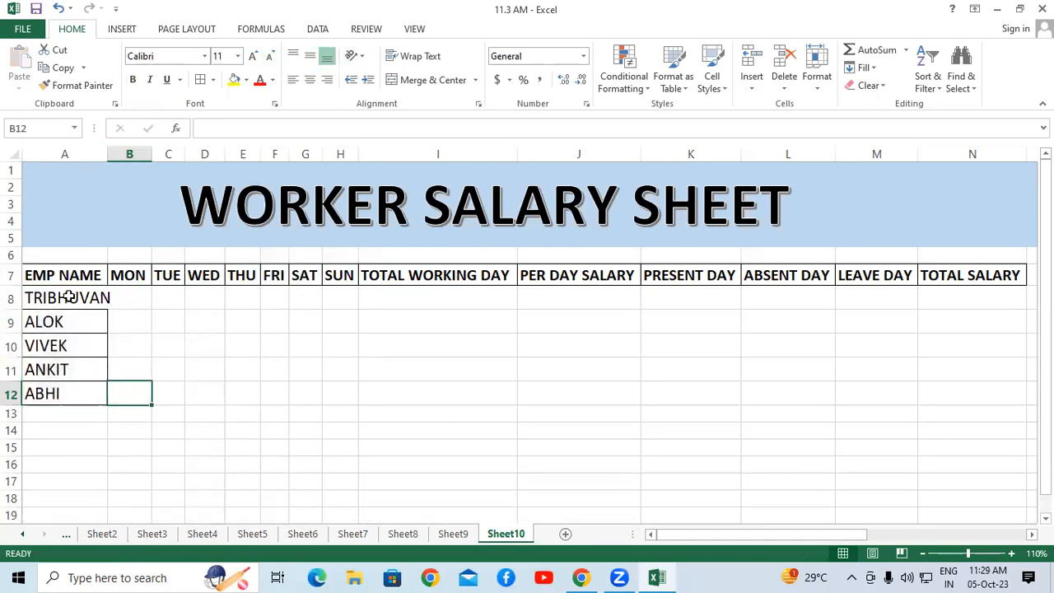
Step: Apply borders to all cells of the table range A7:N12 and save the workbook
left_click_drag(79, 275, 213, 379)
mouse_move(742, 372)
left_mouse_down()
mouse_move(915, 370)
mouse_move(944, 377)
mouse_move(946, 394)
left_mouse_up()
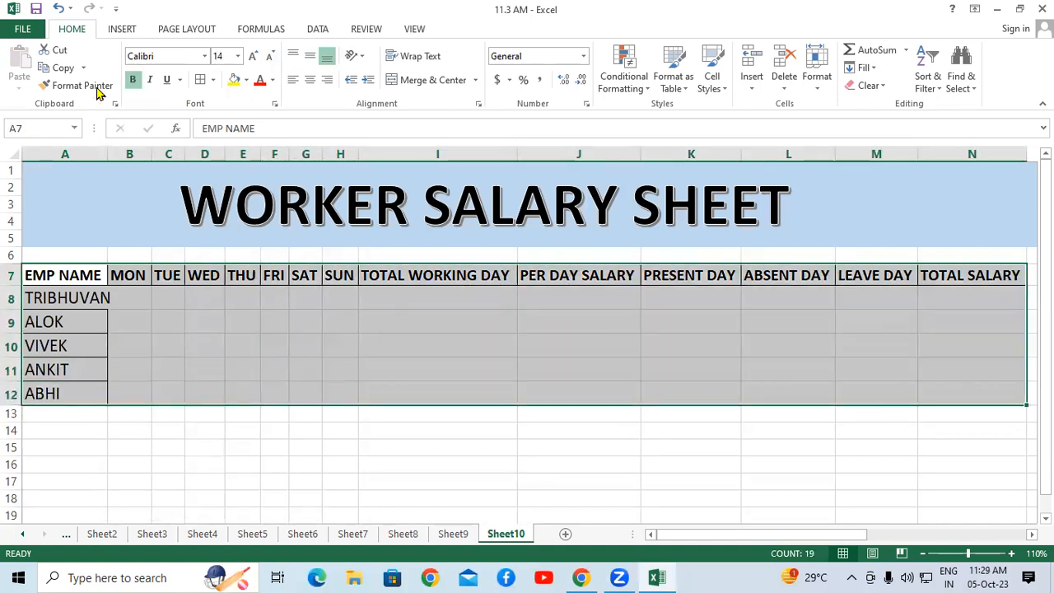
left_click(200, 79)
left_click(243, 392)
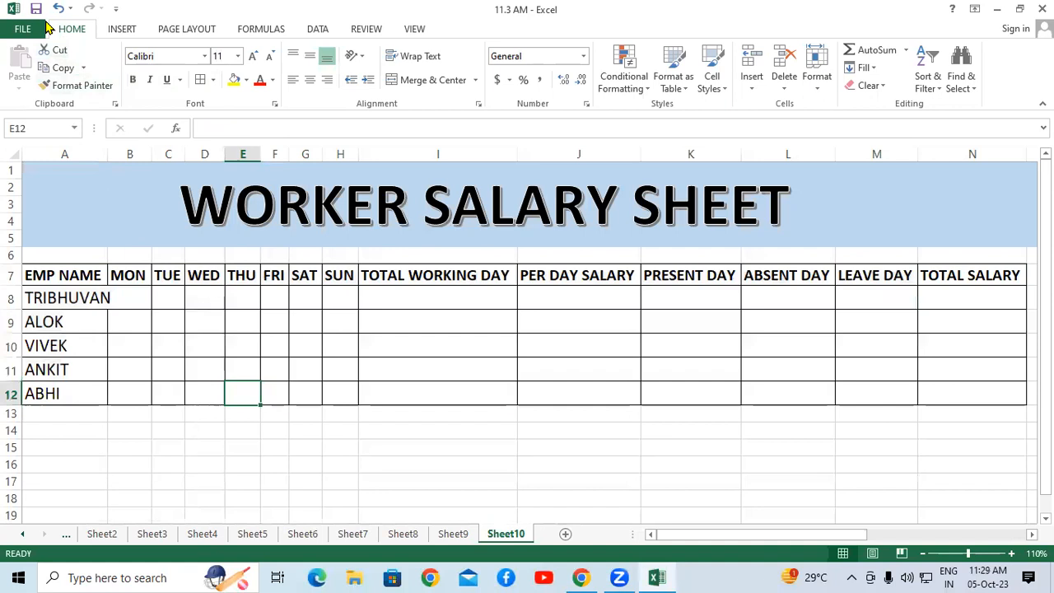
left_click(36, 9)
Step: Autofit column A to the employee names
left_click(66, 270)
left_click(86, 153)
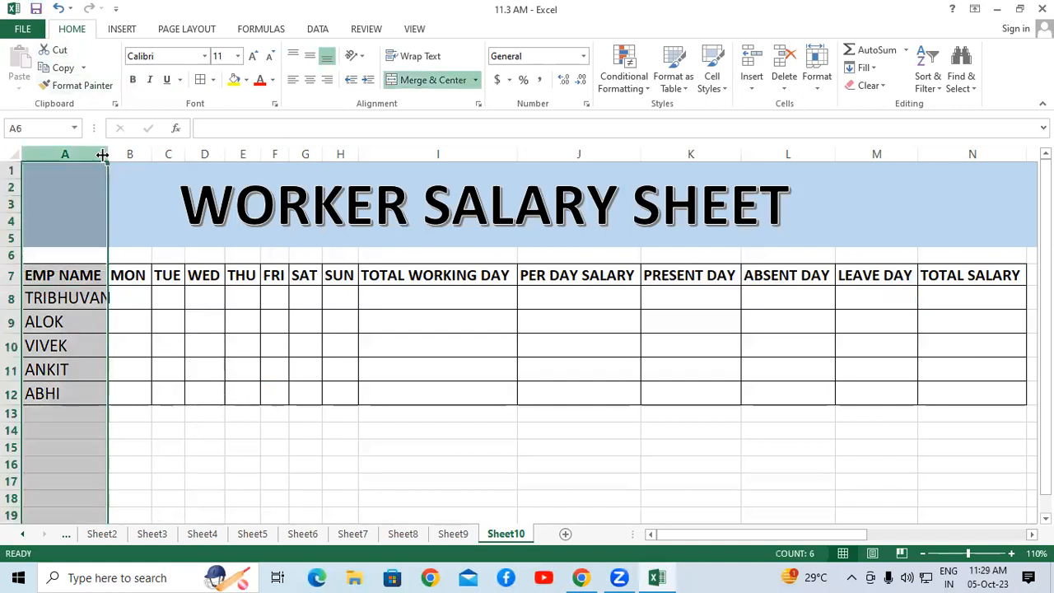
double_click(106, 154)
left_click(130, 280)
Step: Enter P for all five employees in the MON cells B8:B12 and set their font size to 16
left_click(130, 297)
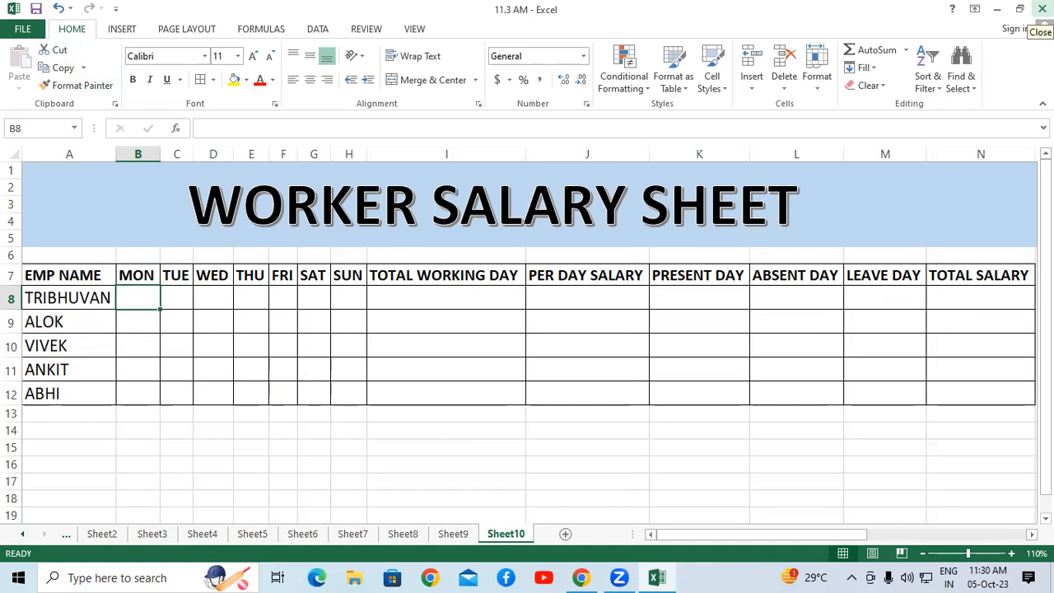
type("P P P P P")
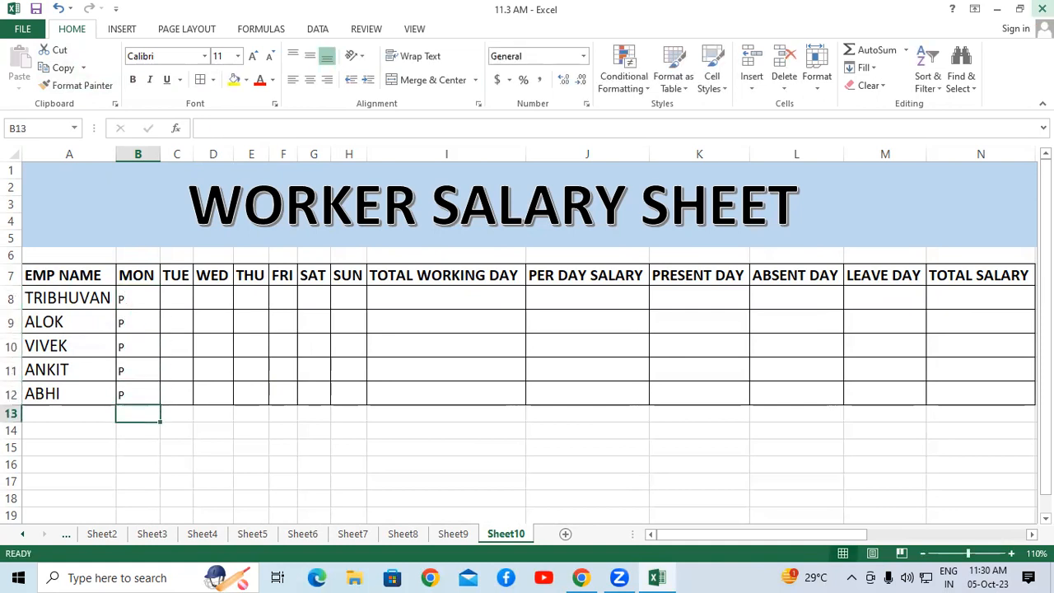
left_click_drag(152, 304, 137, 388)
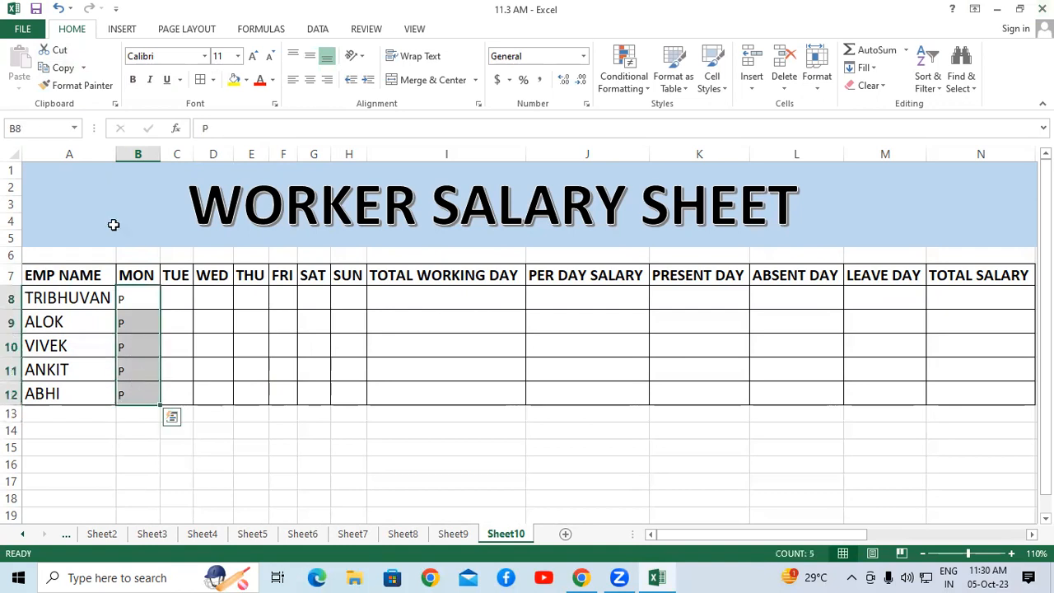
key("ctrl+shift+period")
key("ctrl+shift+period")
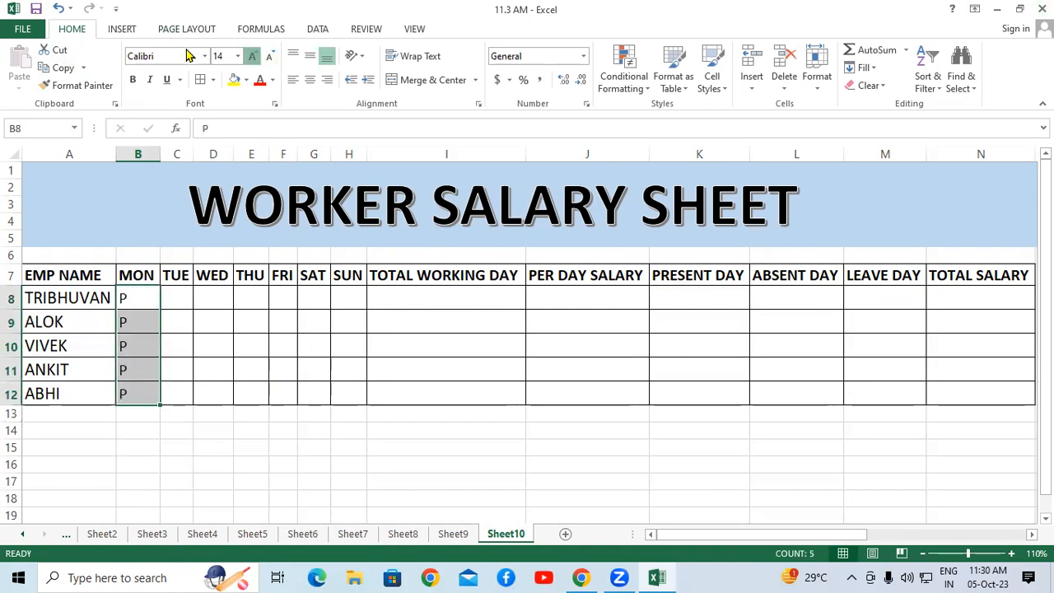
left_click(255, 395)
Step: Enter the TUE attendance A, L, P, A, P in C8:C12
left_click(176, 297)
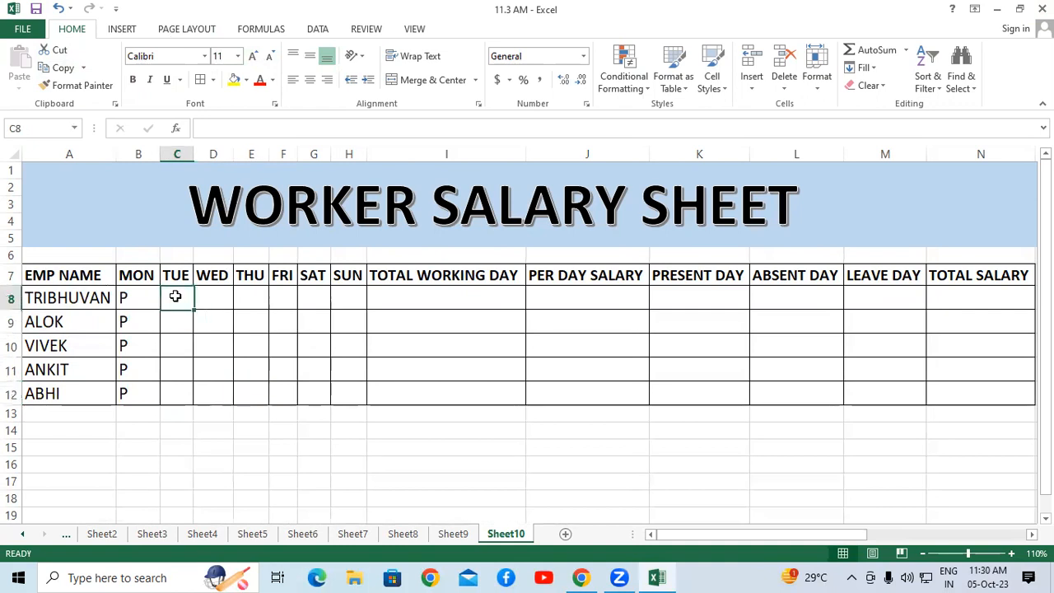
type("A")
key("Return")
type("L")
key("Return")
type("P")
key("Return")
type("A")
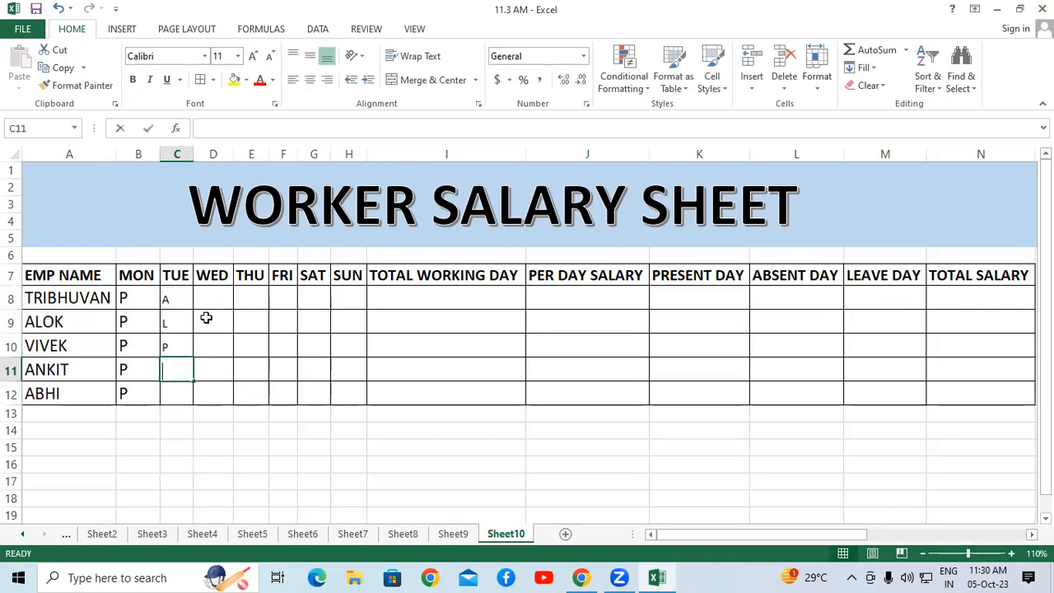
key("Return")
type("P")
key("Return")
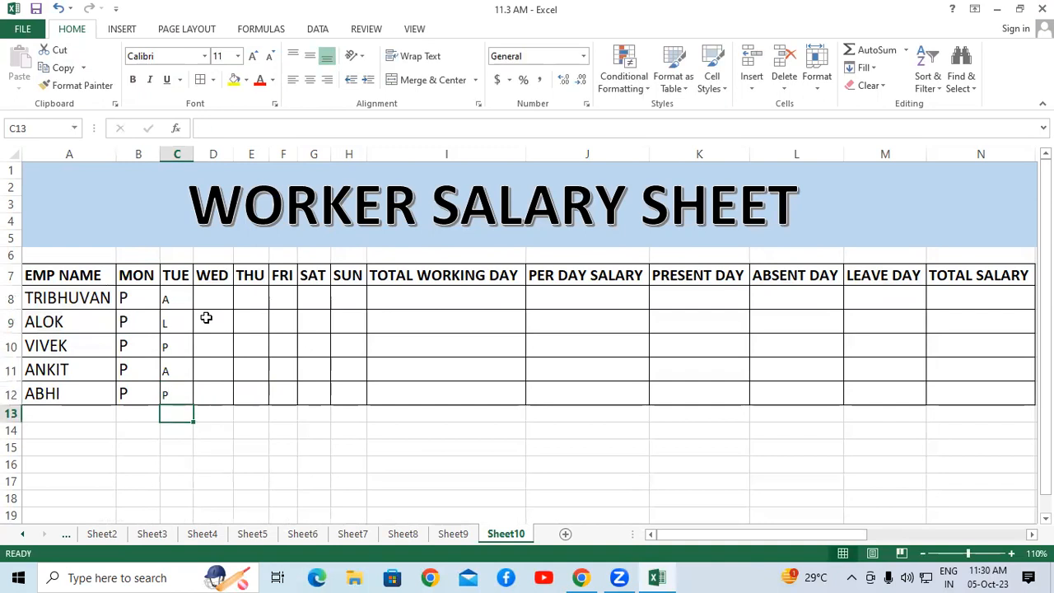
Step: Enter the WED attendance P, P, A, L, A in D8:D12
left_click(207, 299)
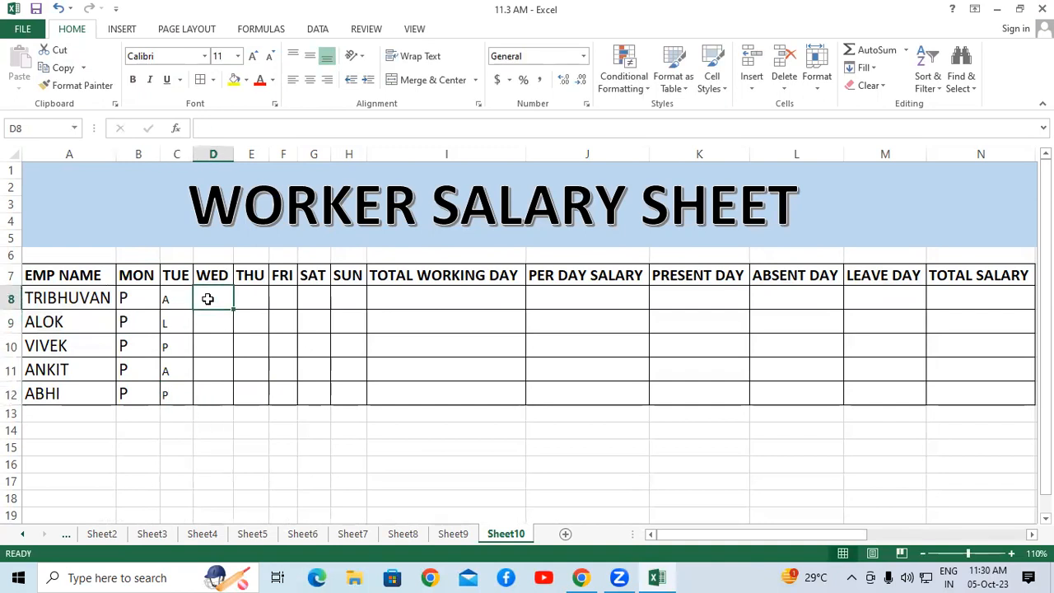
type("P")
key("Return")
type("P")
key("Return")
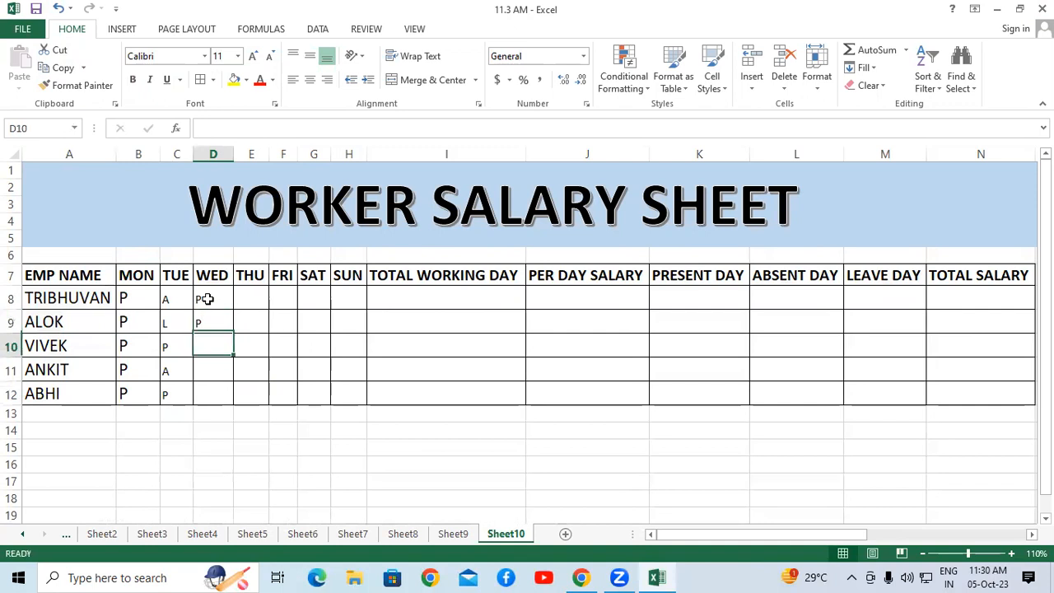
type("A")
key("Return")
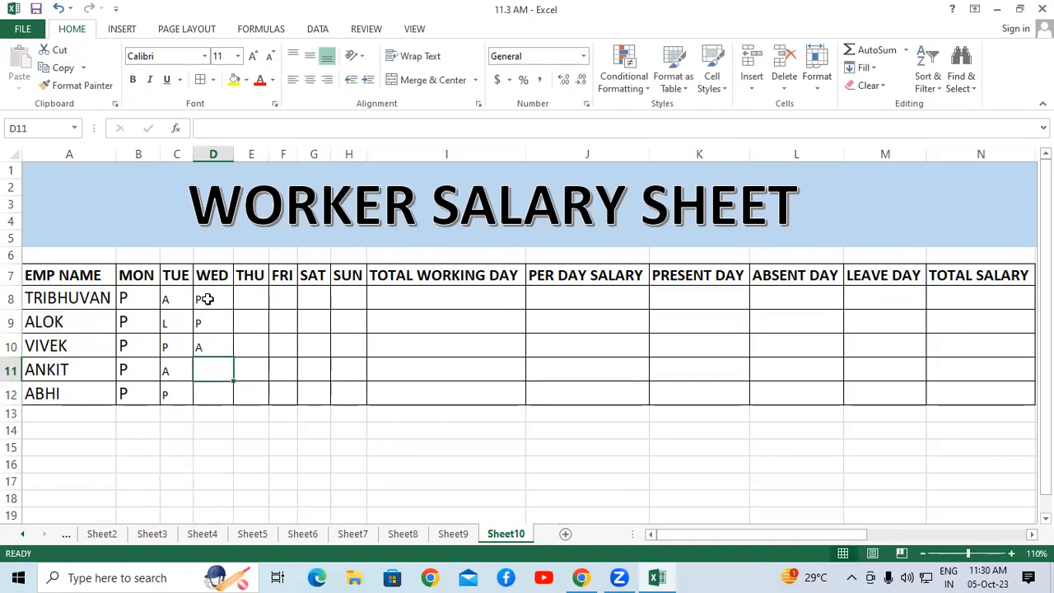
type("L")
key("Return")
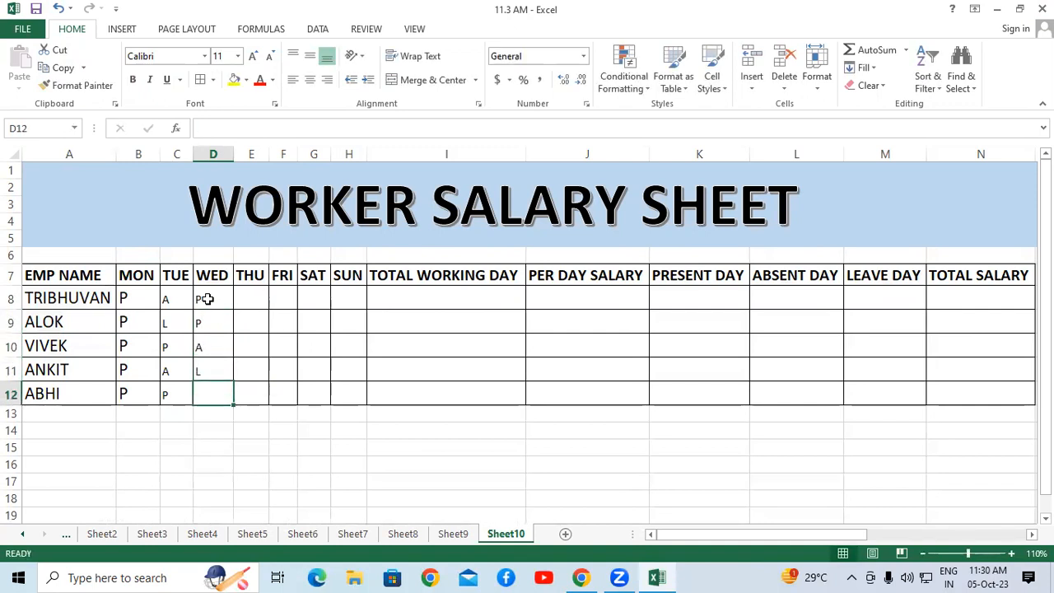
type("A")
key("Return")
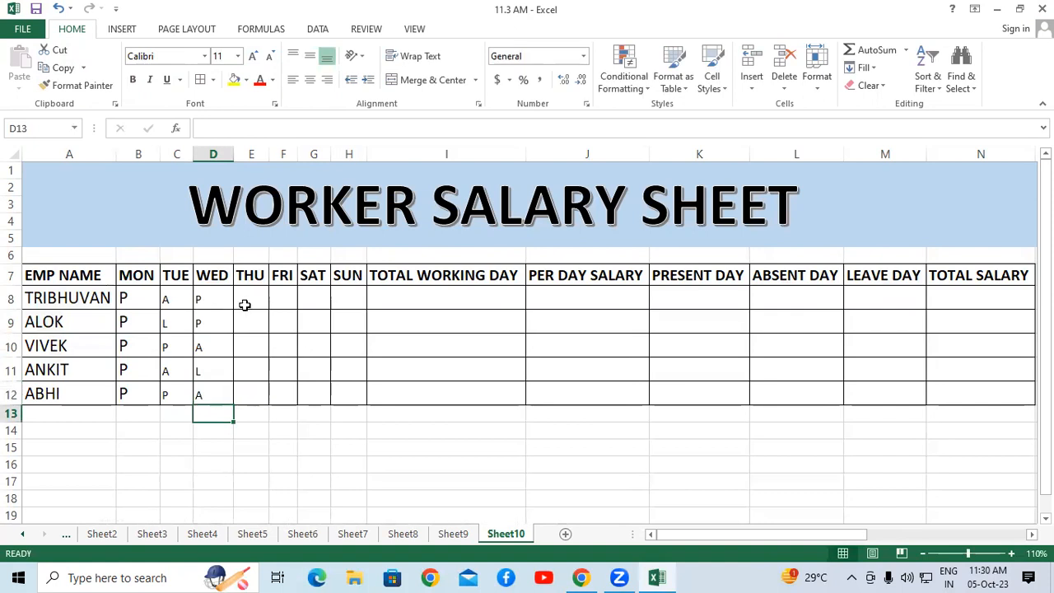
Step: Copy the formatting of the MON attendance cells B8:B12 onto the weekday cells B8:H12 with Format Painter
left_click(256, 305)
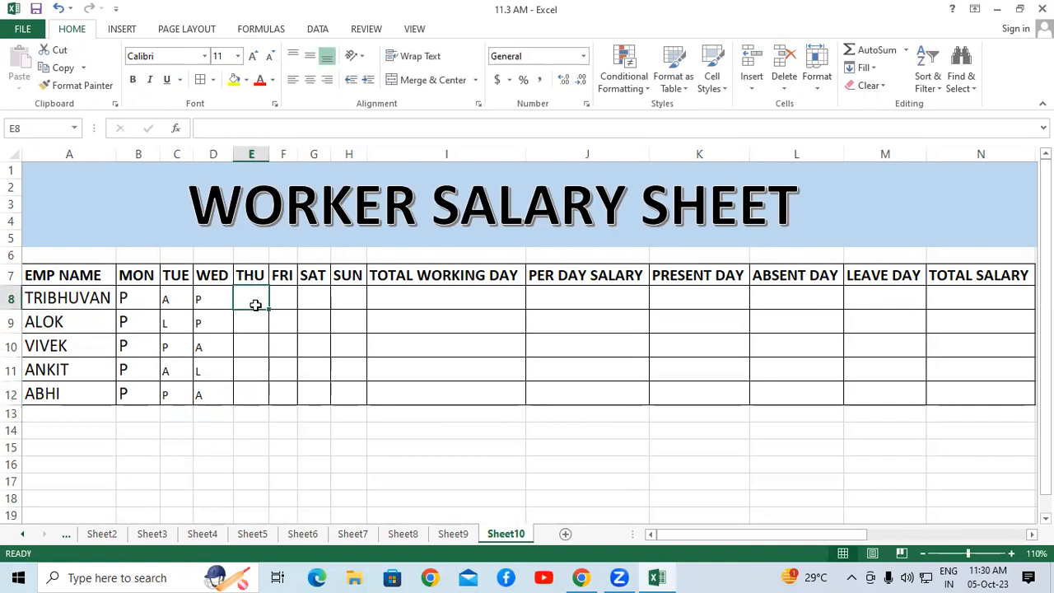
left_click(134, 308)
left_click_drag(134, 308, 140, 395)
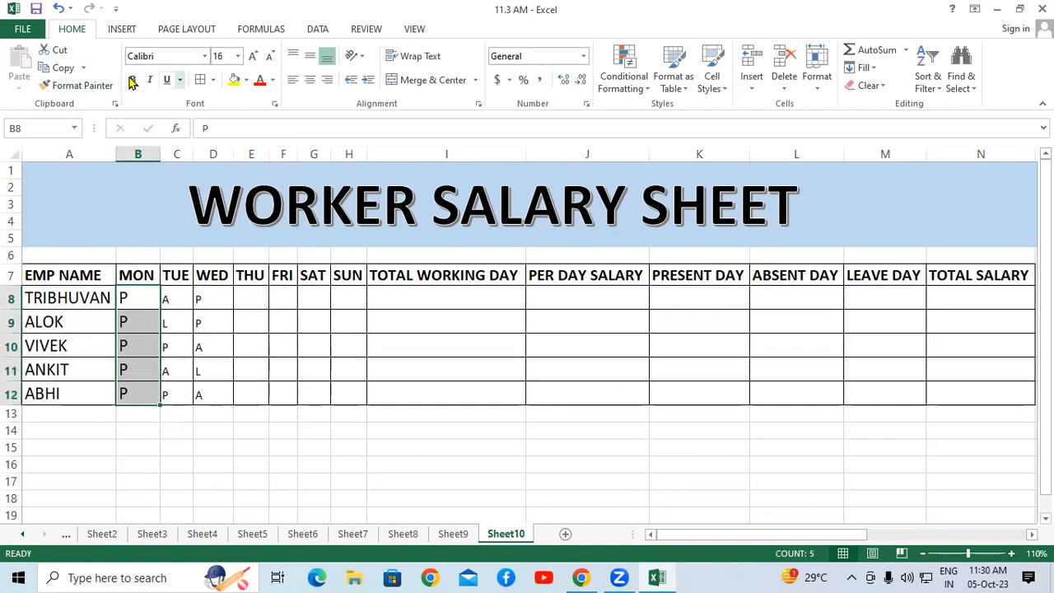
left_click(79, 85)
mouse_move(134, 294)
left_mouse_down()
mouse_move(299, 346)
mouse_move(341, 371)
mouse_move(346, 392)
left_mouse_up()
left_click(207, 300)
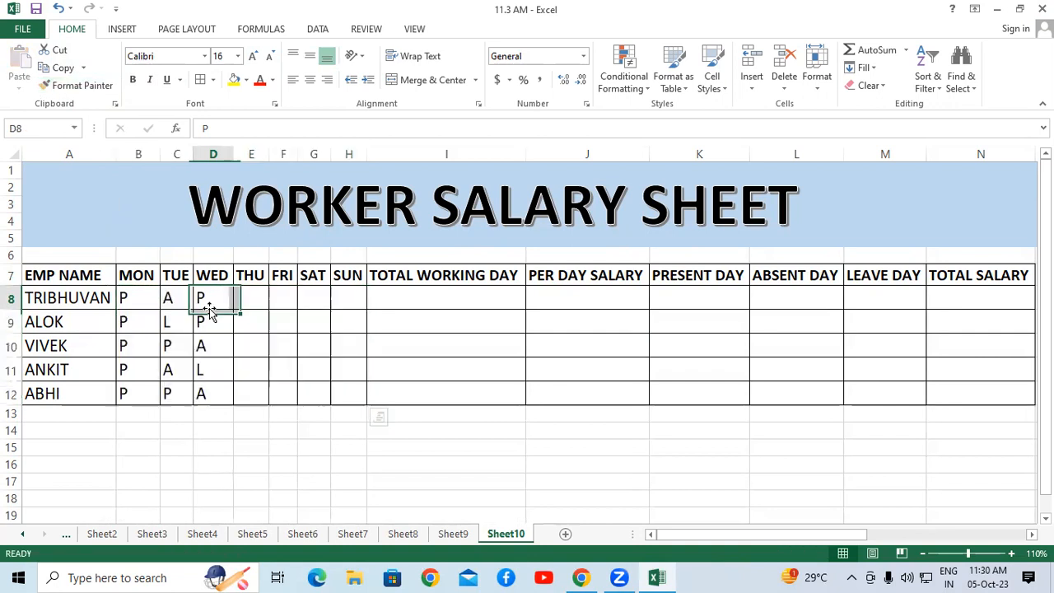
Step: Copy the MON attendance in B8:B12 into the THU cells E8:E12 and the SUN cells H8:H12
left_click_drag(148, 293, 142, 386)
right_click(141, 385)
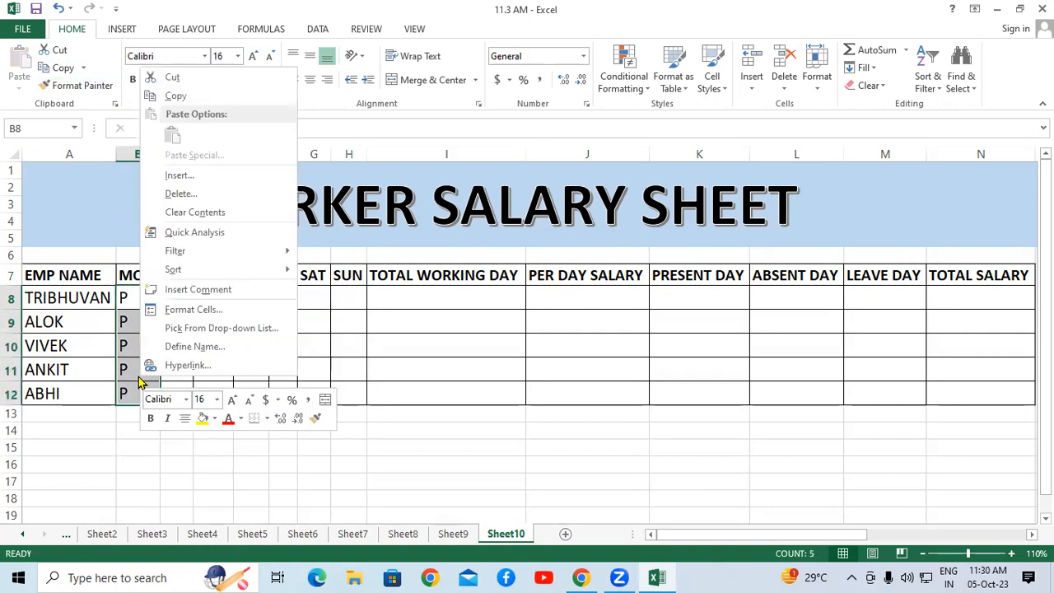
left_click(169, 92)
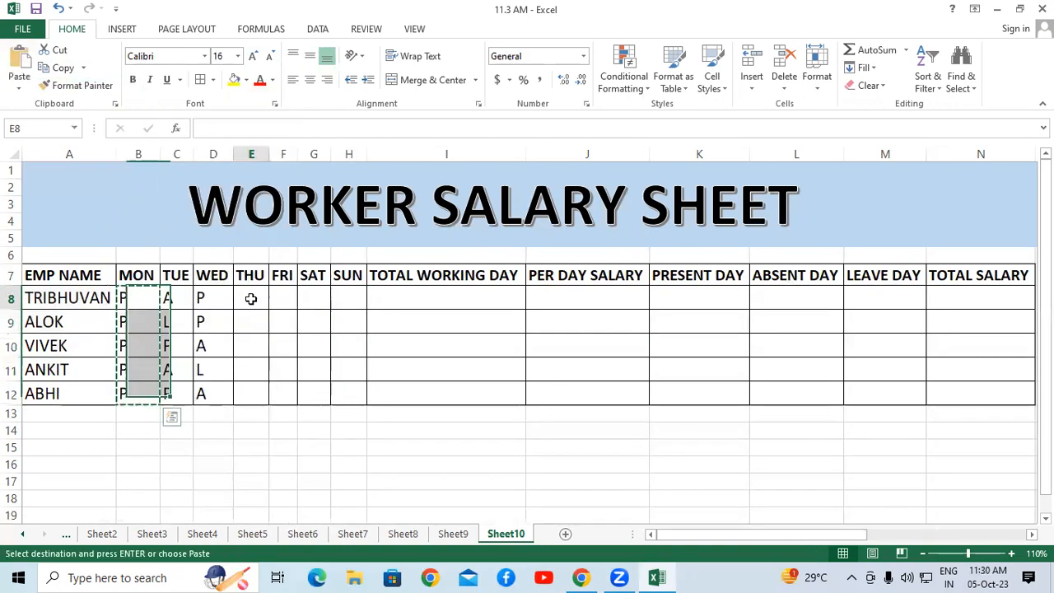
right_click(254, 298)
left_click(284, 324)
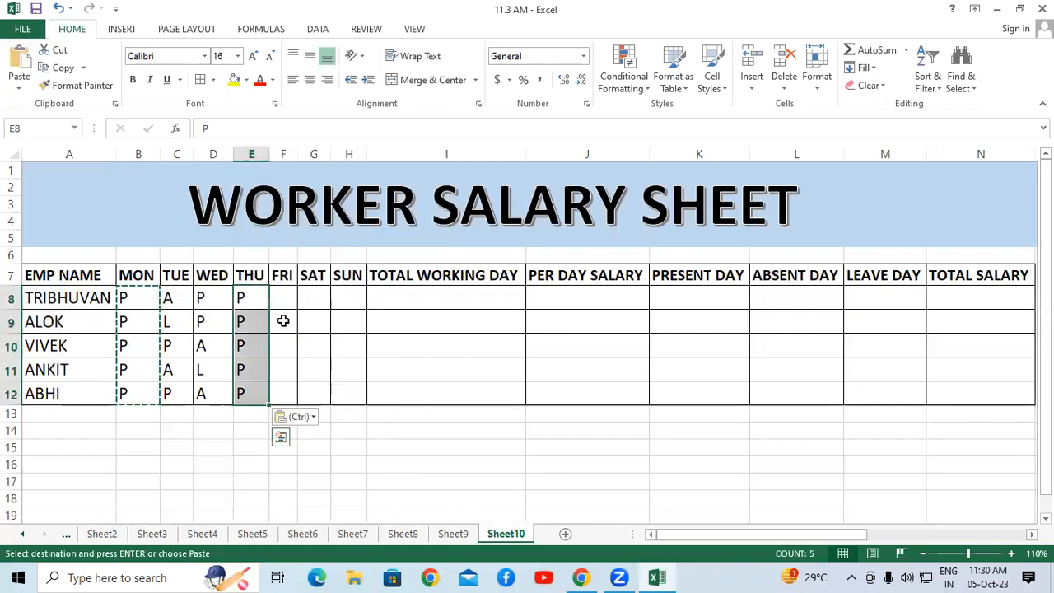
left_click(340, 293)
right_click(342, 295)
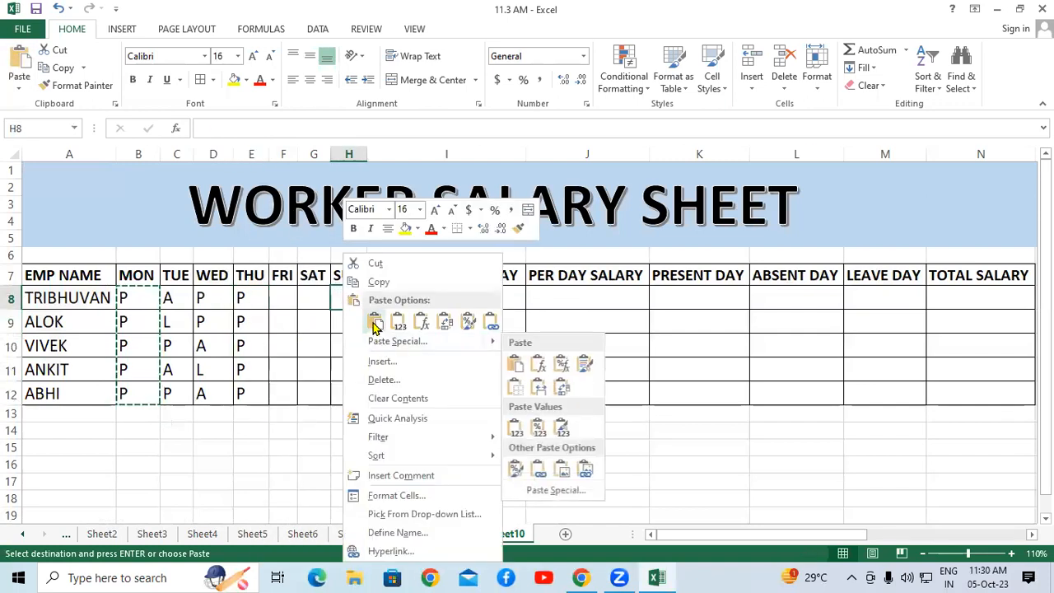
left_click(375, 322)
Step: Enter the FRI attendance L, A, L, P, P in F8:F12
left_click(277, 301)
left_click(388, 377)
left_click(277, 301)
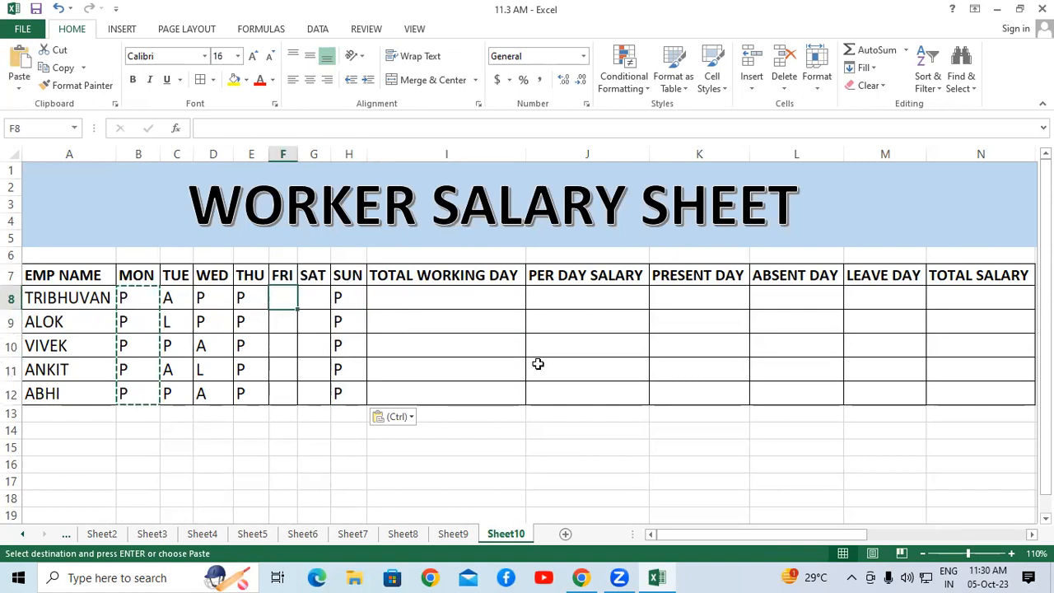
type("L")
key("Return")
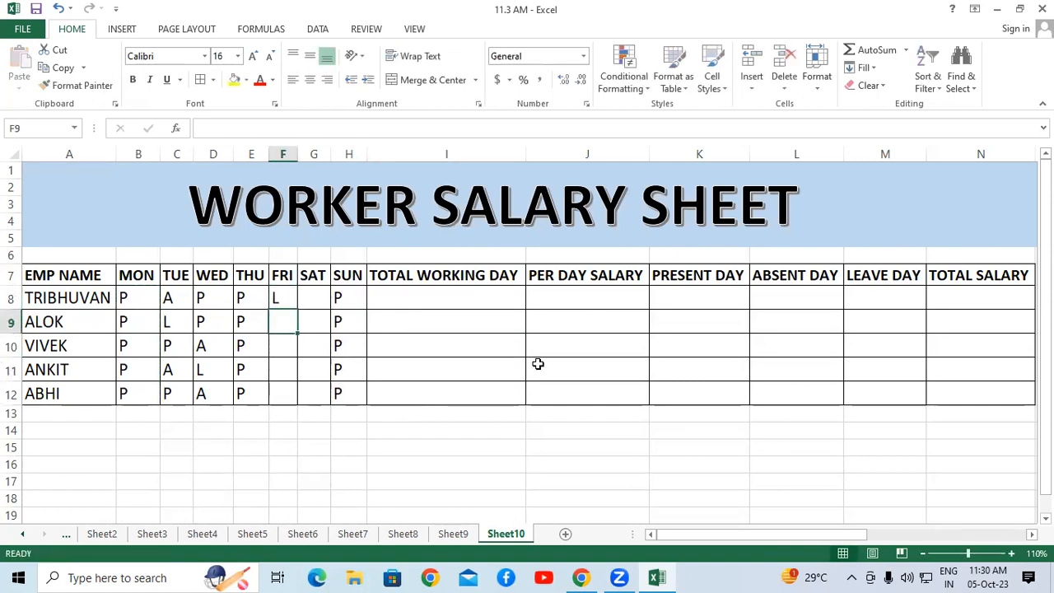
type("A")
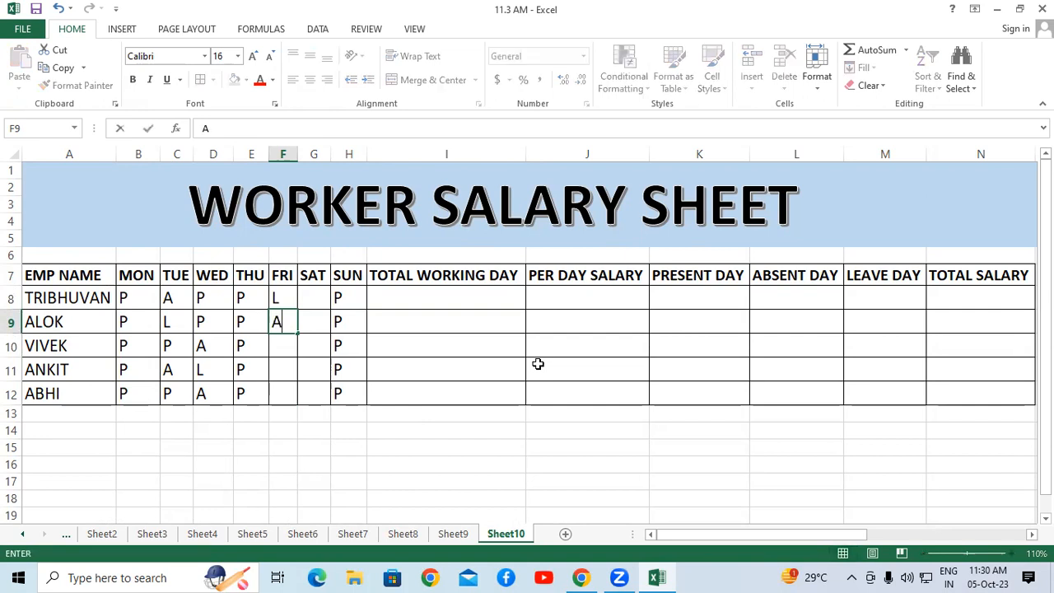
key("Return")
type("L")
key("Return")
type("P")
key("Return")
type("P")
key("Return")
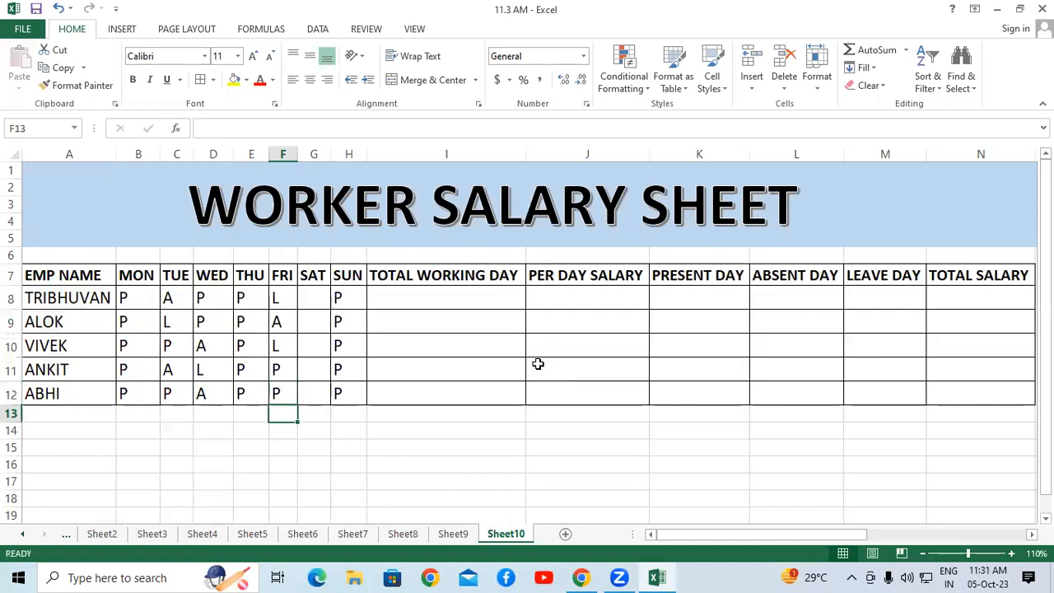
Step: Enter the SAT attendance P, A, P, P, L in G8:G12
left_click(308, 301)
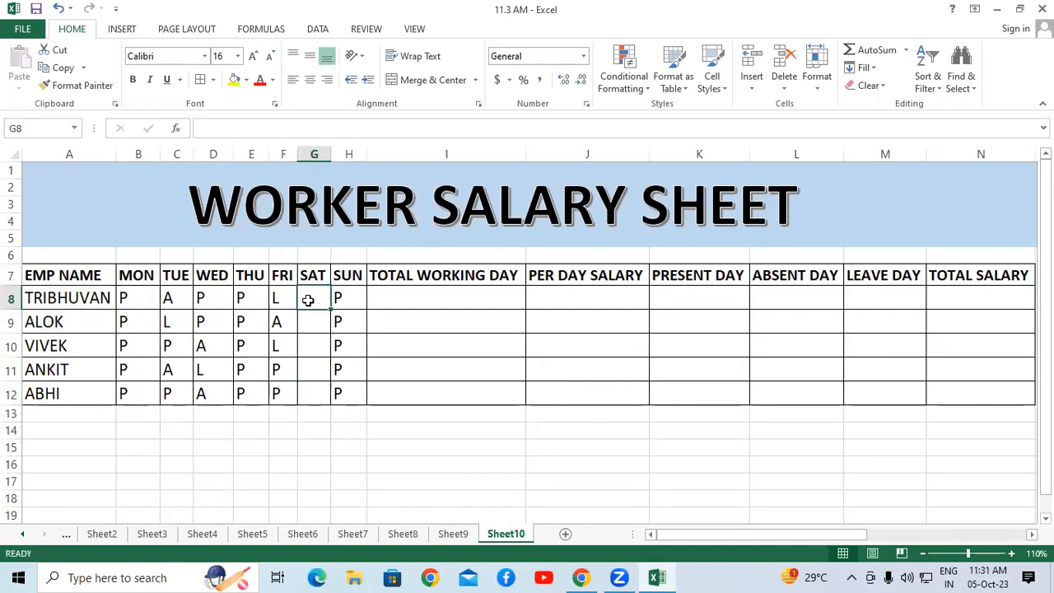
key("Return")
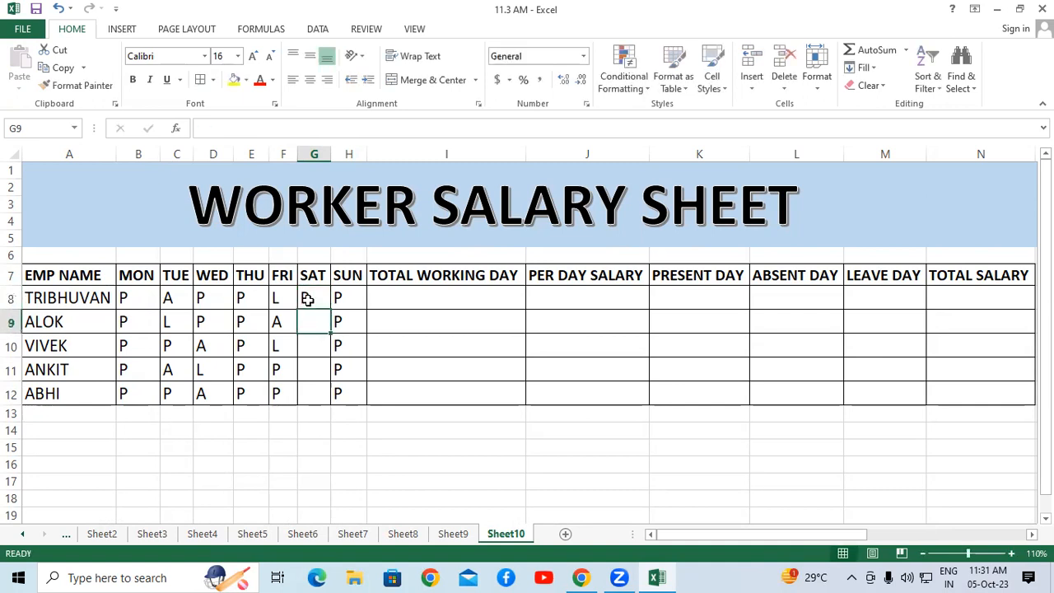
type("A")
key("Return")
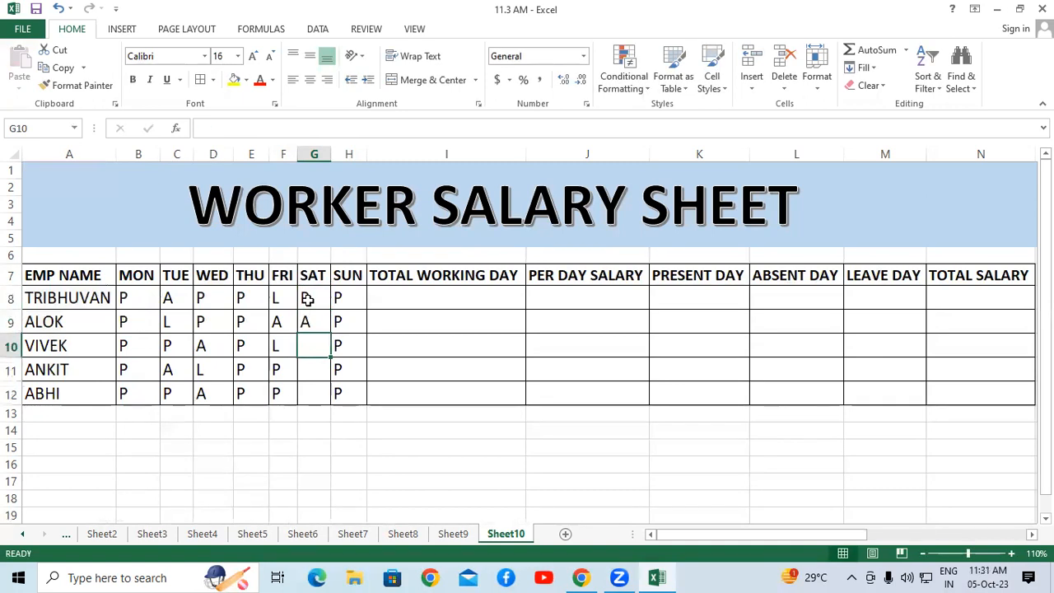
type("P")
key("Return")
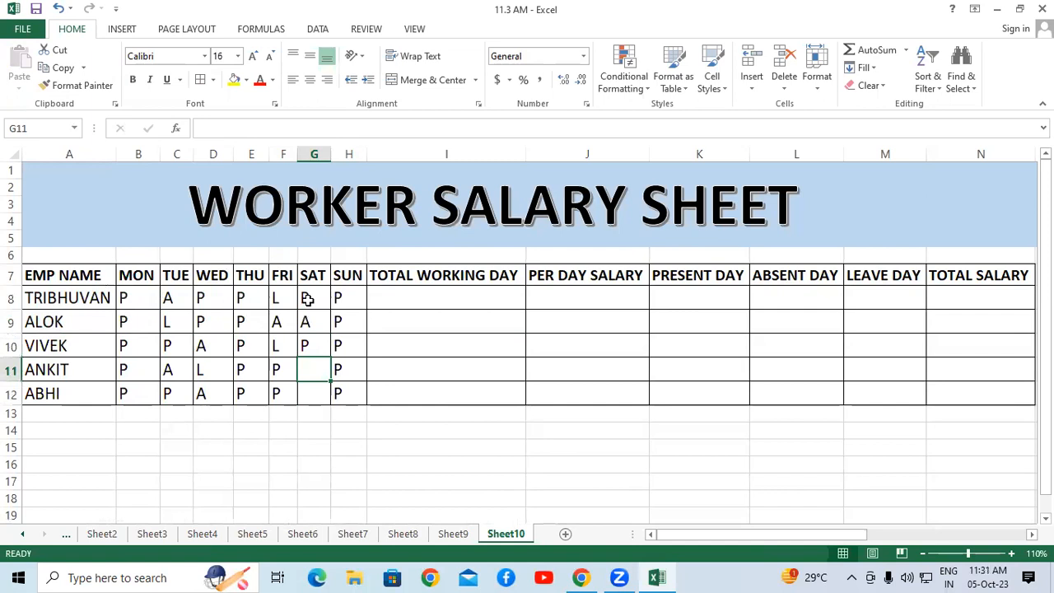
type("P")
key("Return")
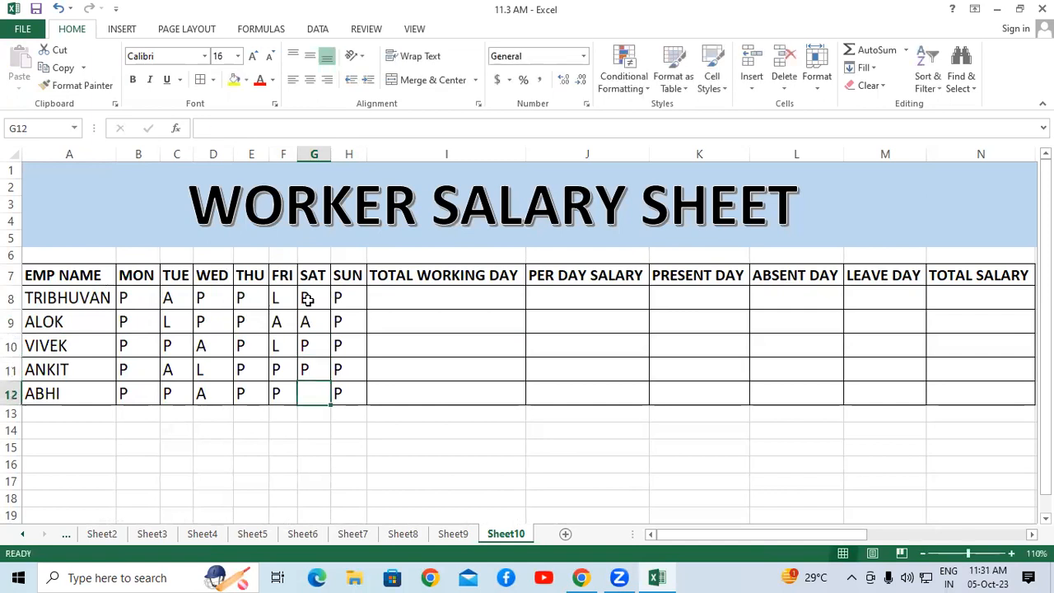
type("L")
key("Return")
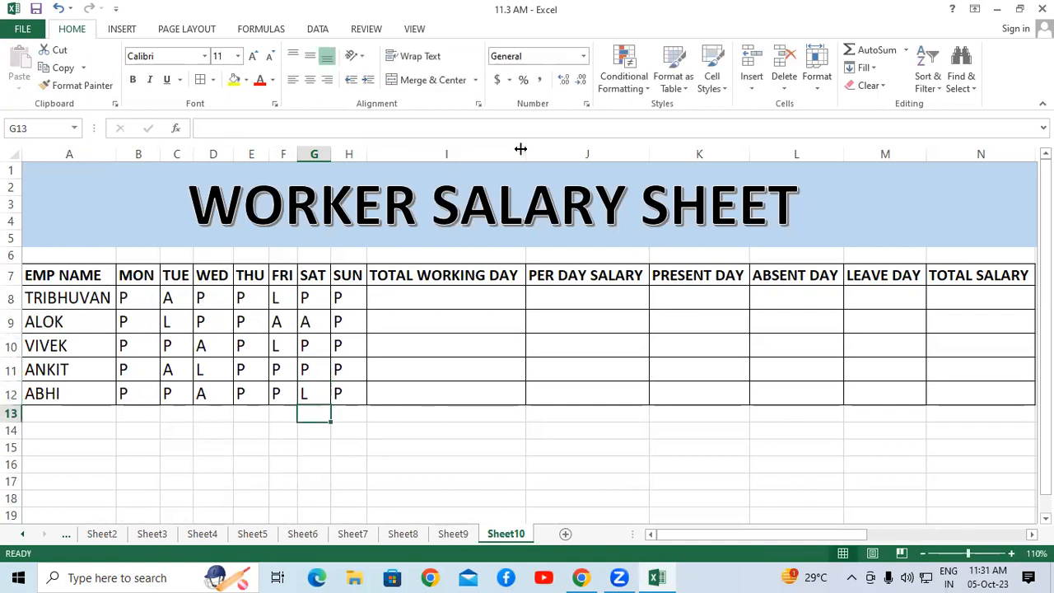
Step: Count the first employee's total working days in I8 with =COUNTA(B8:H8)
left_click(556, 322)
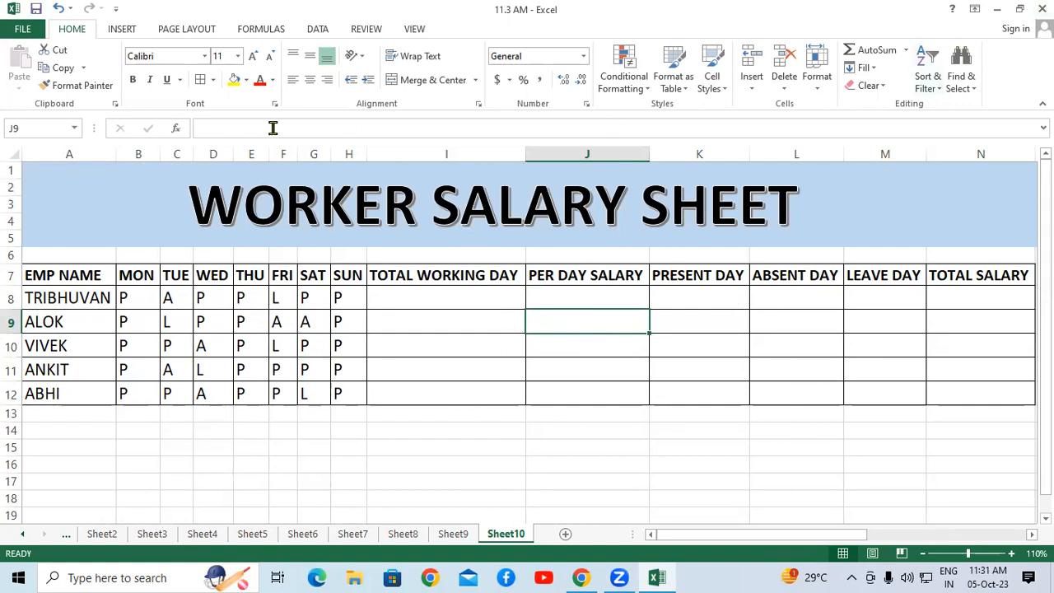
left_click(461, 294)
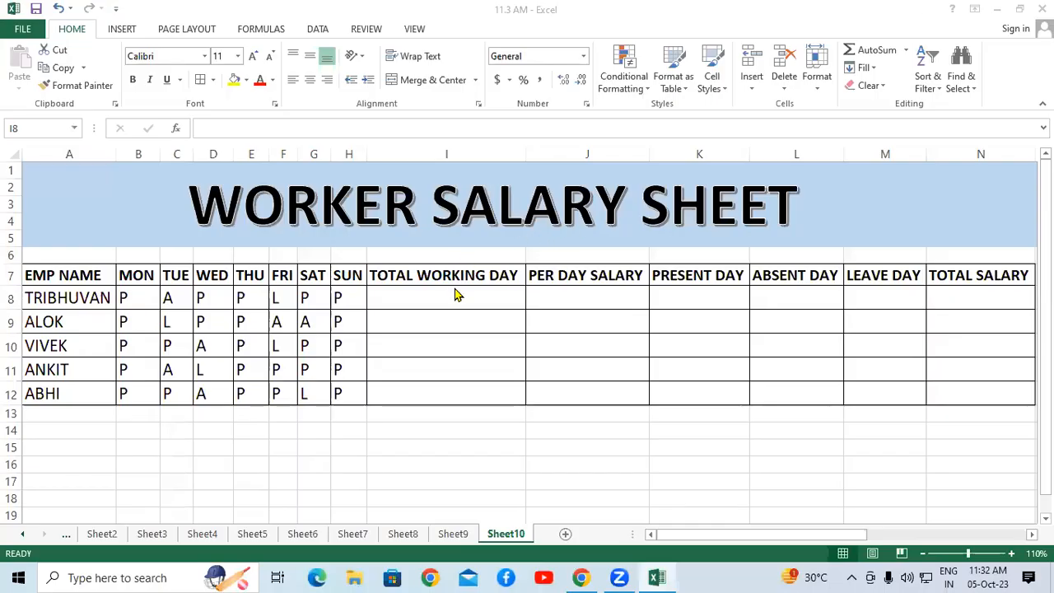
left_click(449, 292)
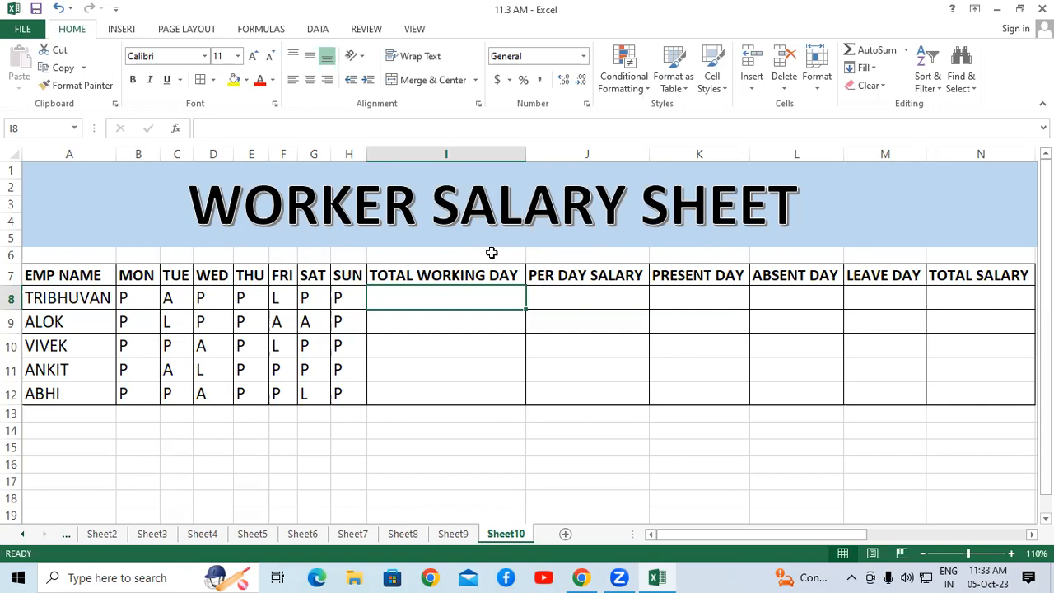
type("=C")
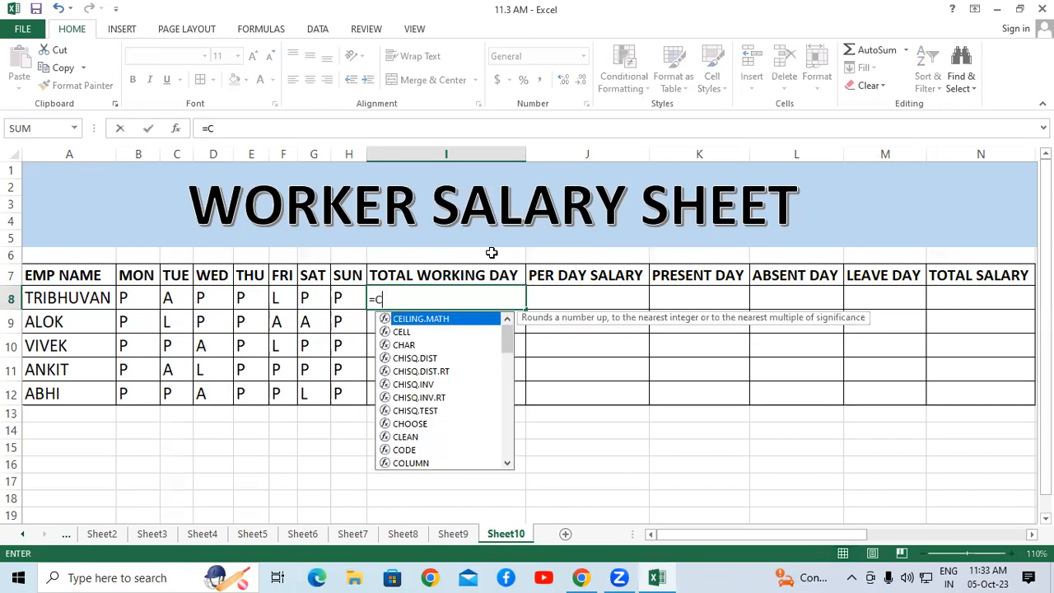
type("OUN")
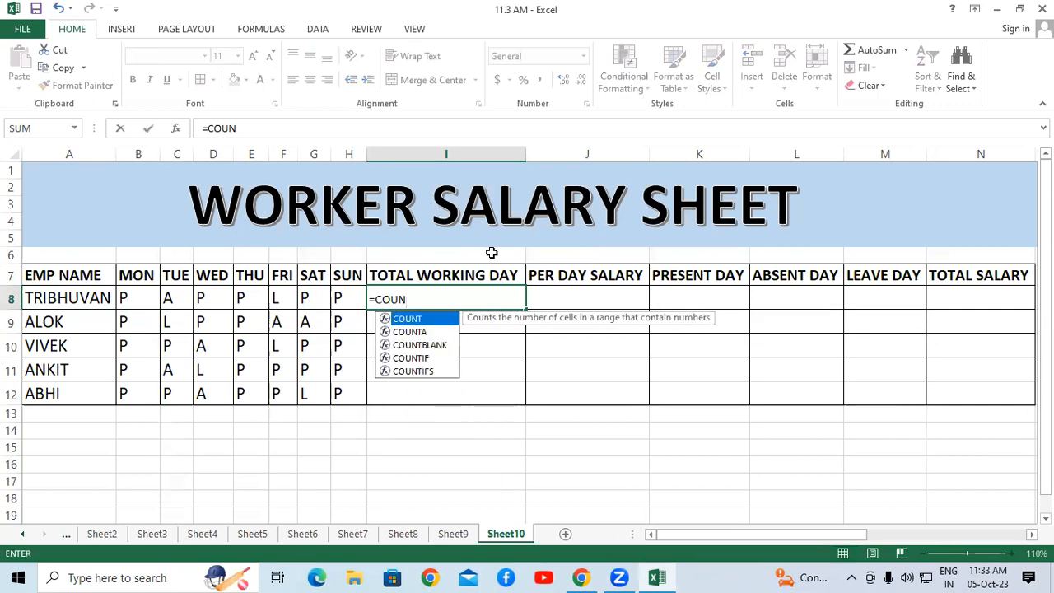
type("T(")
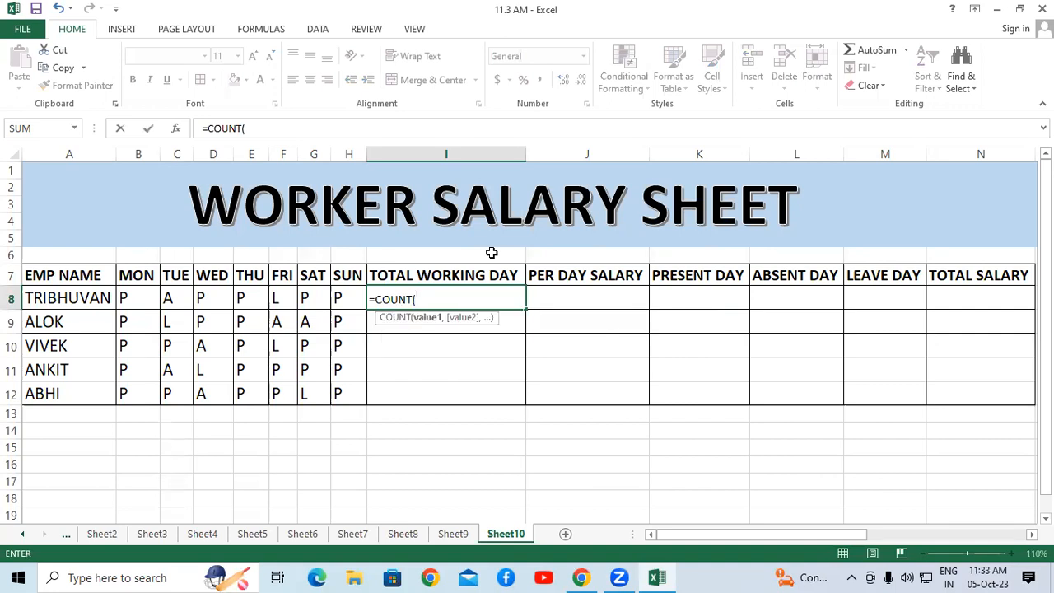
key("BackSpace")
type("A")
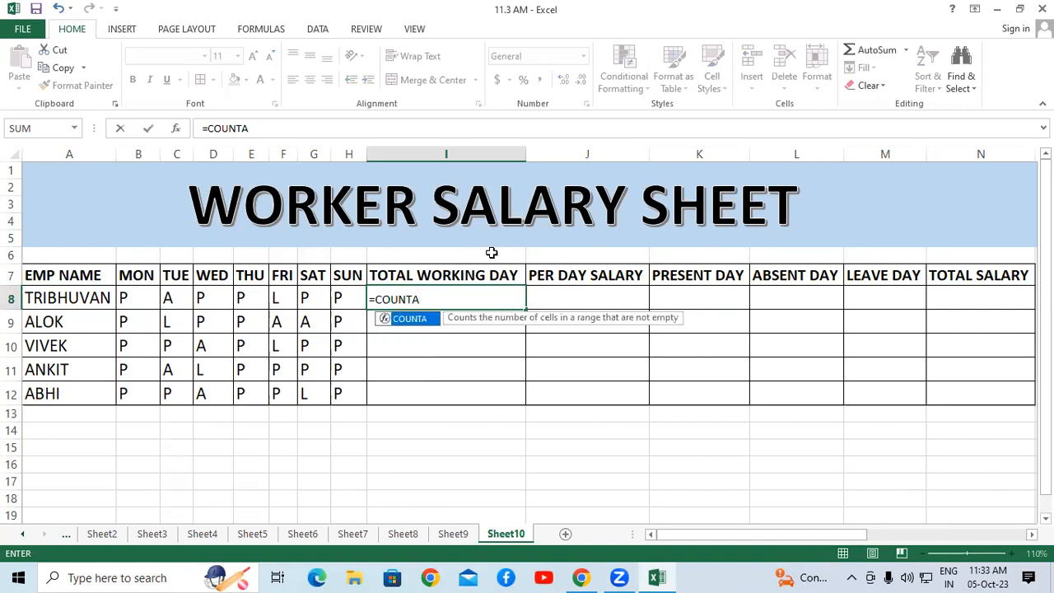
type("(")
left_click_drag(122, 297, 340, 294)
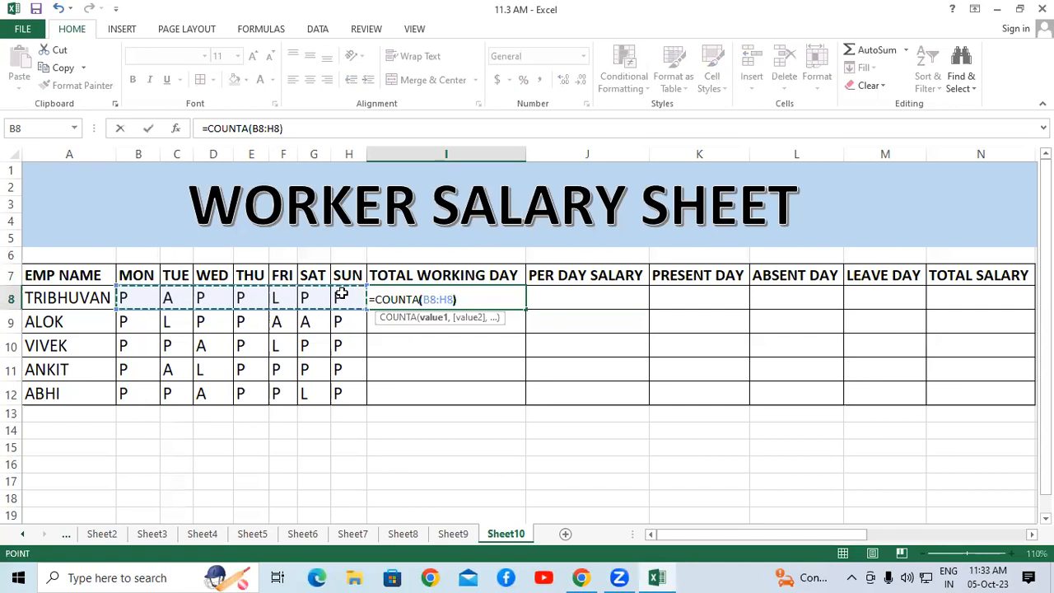
key("Return")
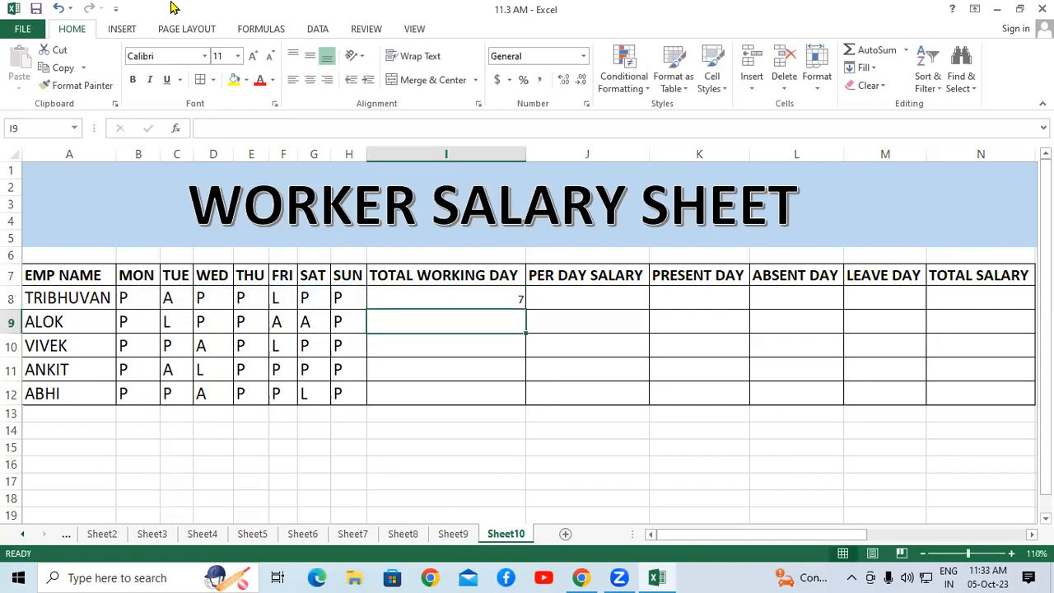
Step: Enlarge the font of the total working day cell I8 by two sizes and fill its formula down to I12
left_click(443, 298)
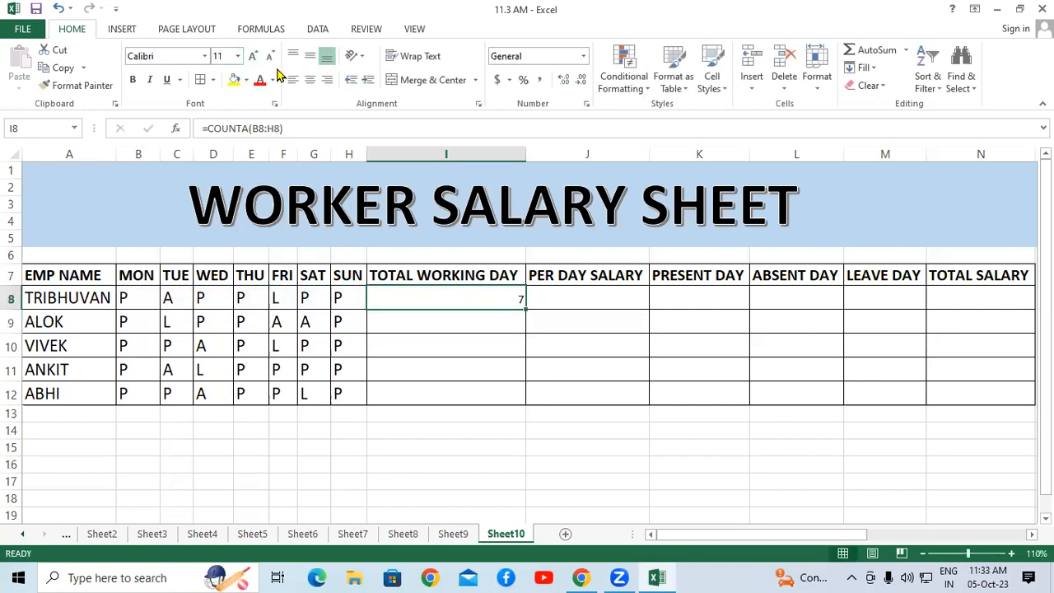
left_click(253, 56)
left_click(253, 56)
double_click(525, 310)
left_click(706, 412)
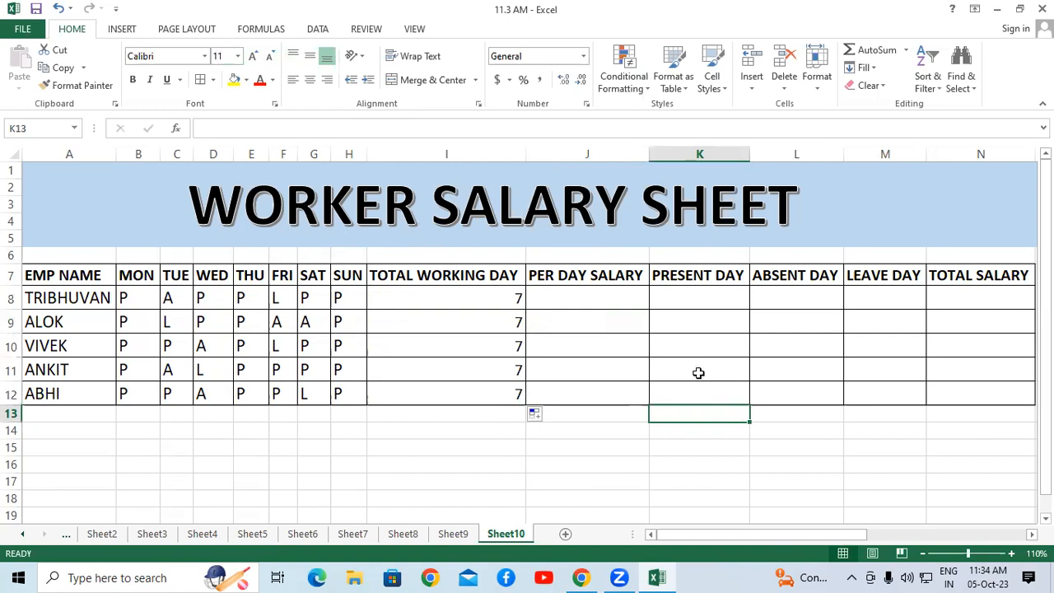
Step: Enter 400 as the first employee's per day salary in J8
left_click(591, 294)
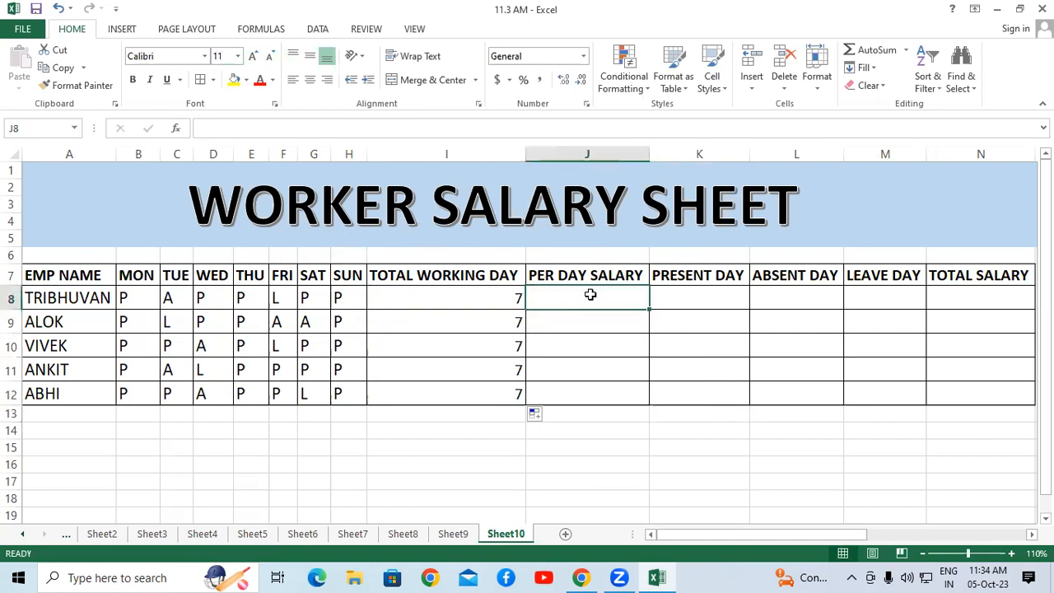
type("400")
key("Return")
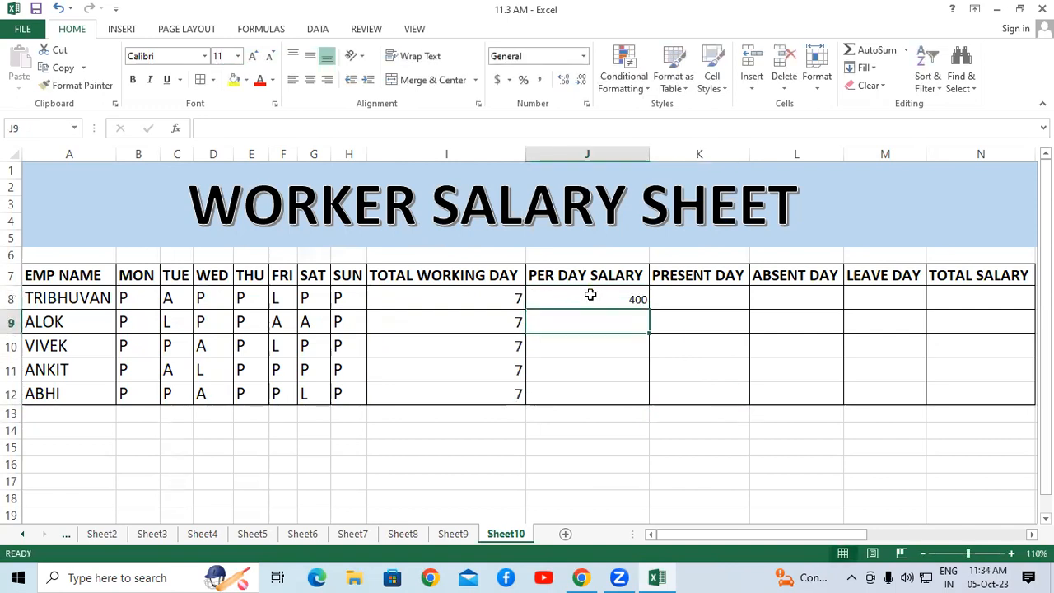
Step: Copy the per day salary from J8 down to J12 and enlarge the font of J8:J12 by two sizes
left_click(590, 294)
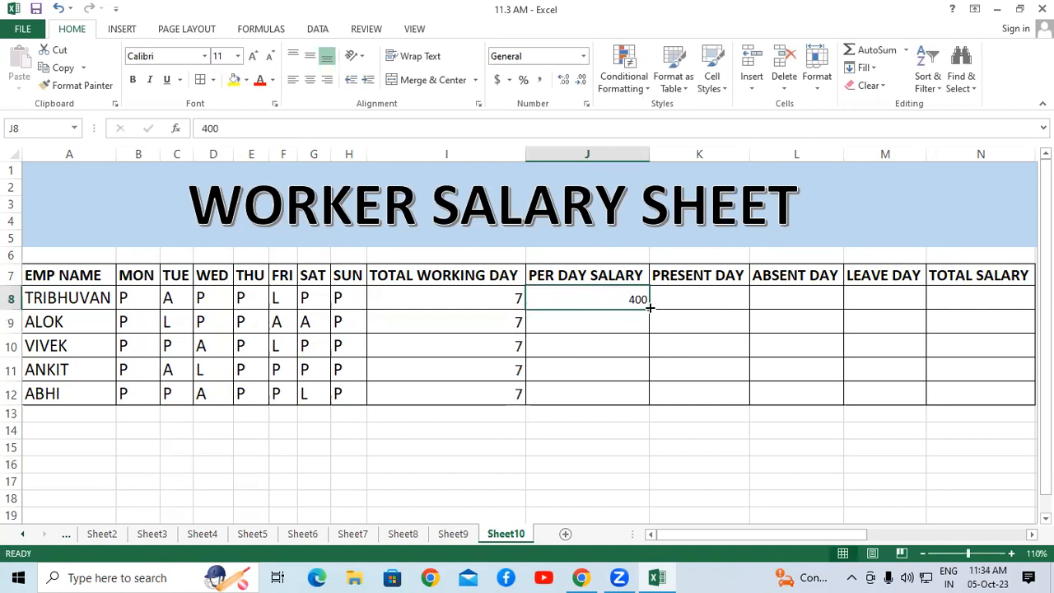
left_click_drag(649, 311, 654, 412)
left_click(252, 56)
left_click(253, 56)
Step: Count the first employee's present days in K8 with =COUNTIF(B8:H8,"P")
left_click(715, 302)
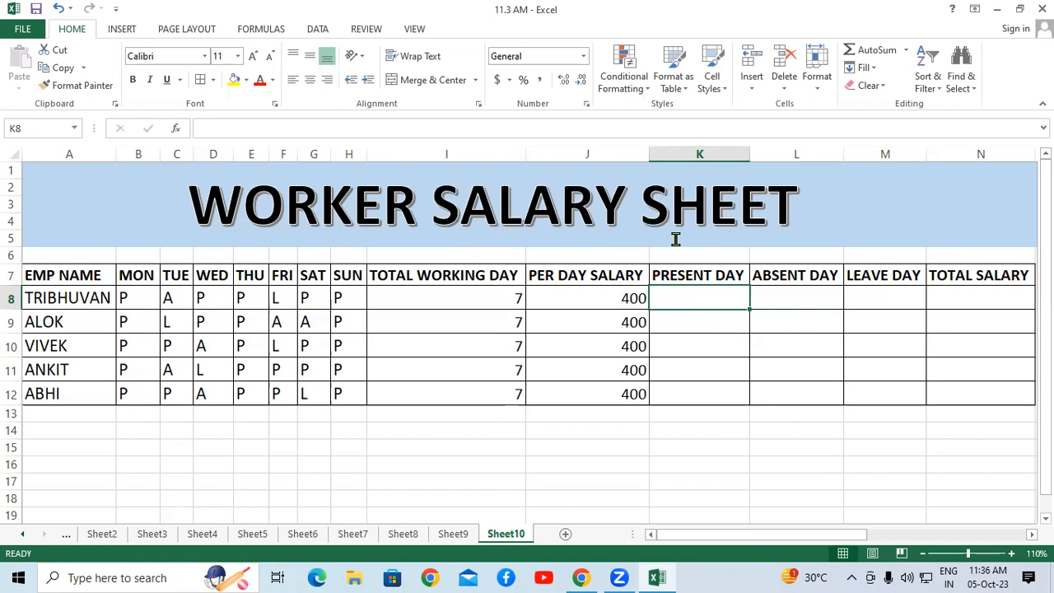
type("=")
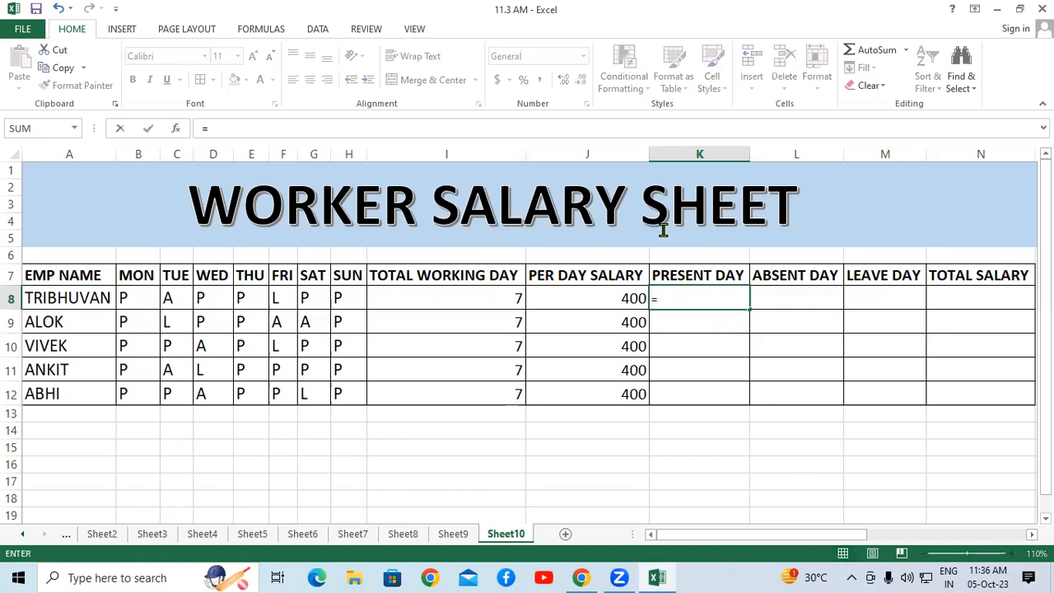
type("COUN")
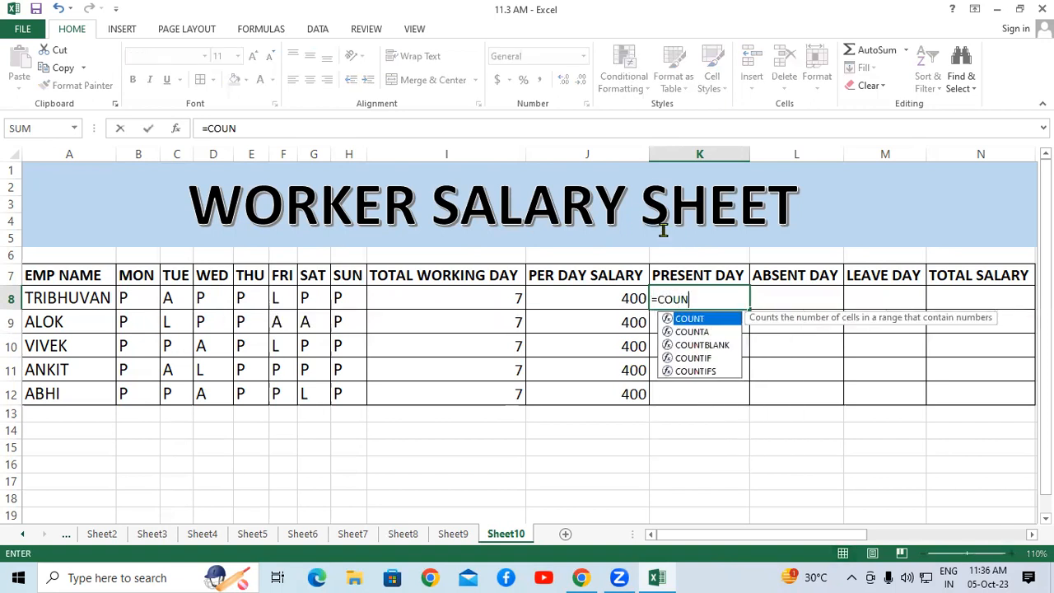
type("TI")
key("Tab")
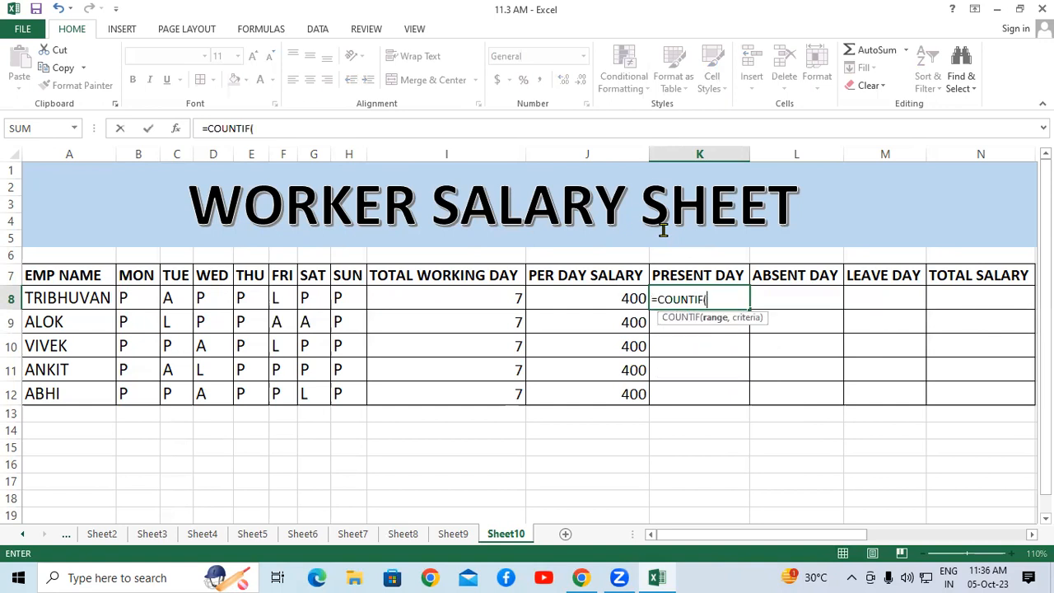
left_click_drag(128, 297, 360, 296)
type(",\"")
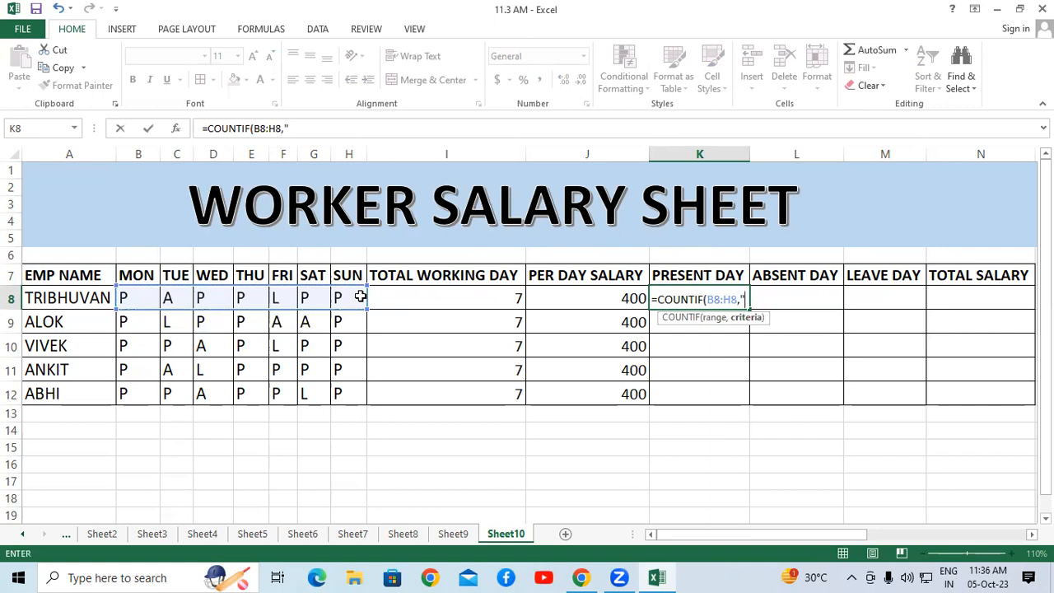
type("P\")")
key("Return")
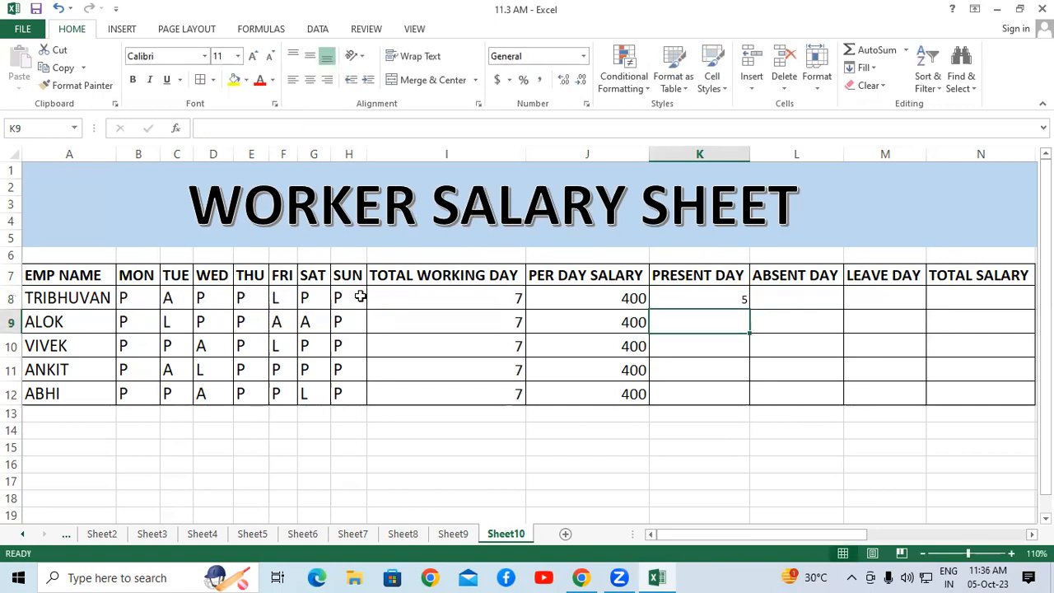
Step: Fill the present day formula from K8 down to K12 and enlarge the font of K8:K12
left_click(705, 298)
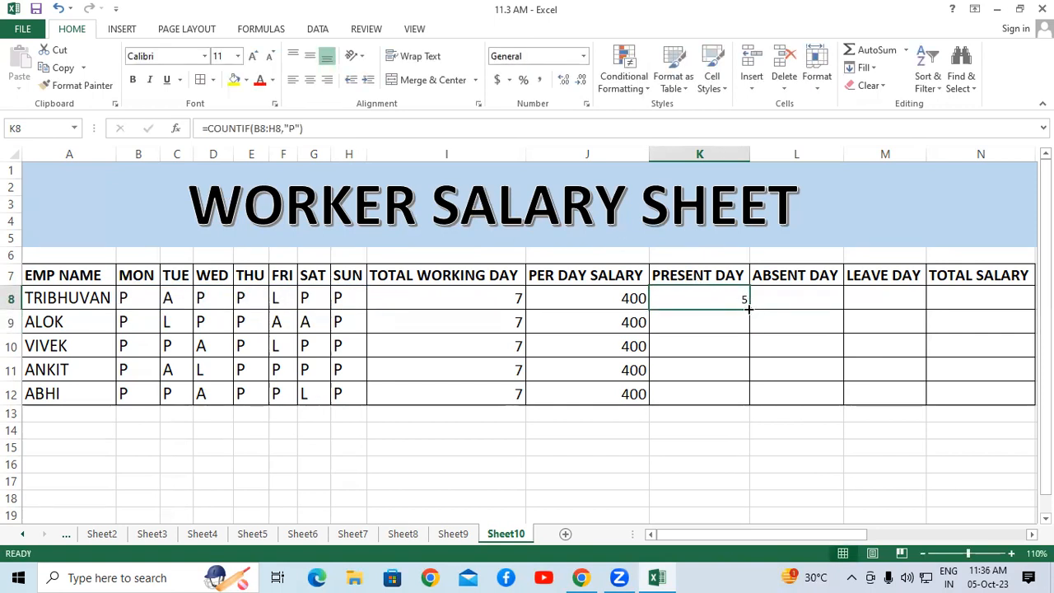
left_click_drag(748, 310, 753, 411)
left_click(253, 55)
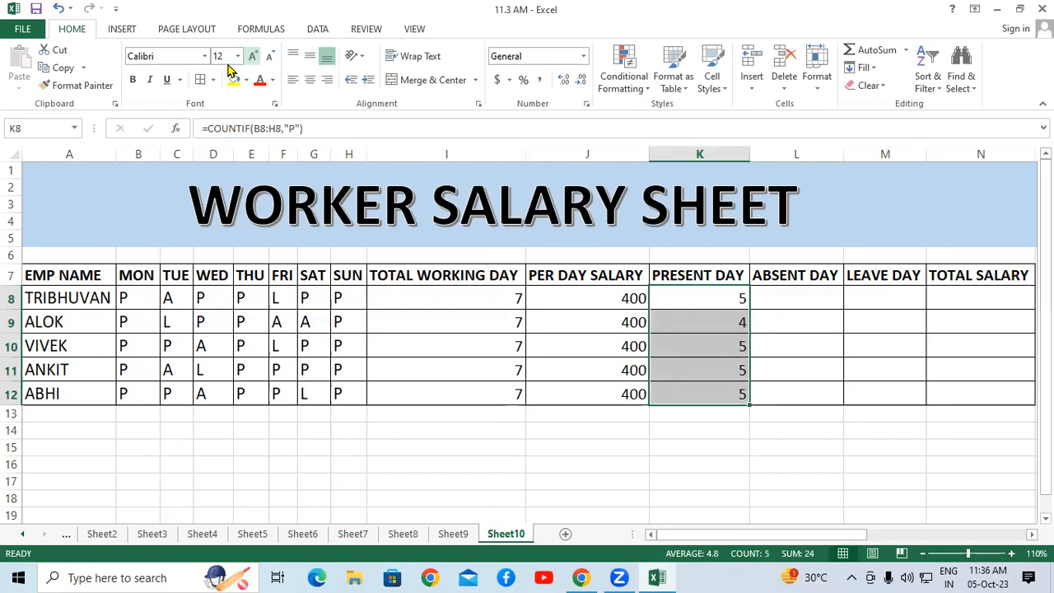
Step: Count the absent days in L8 with =COUNTIF(B8:H8,"A") and fill it down to L12 at font size 14
left_click(787, 299)
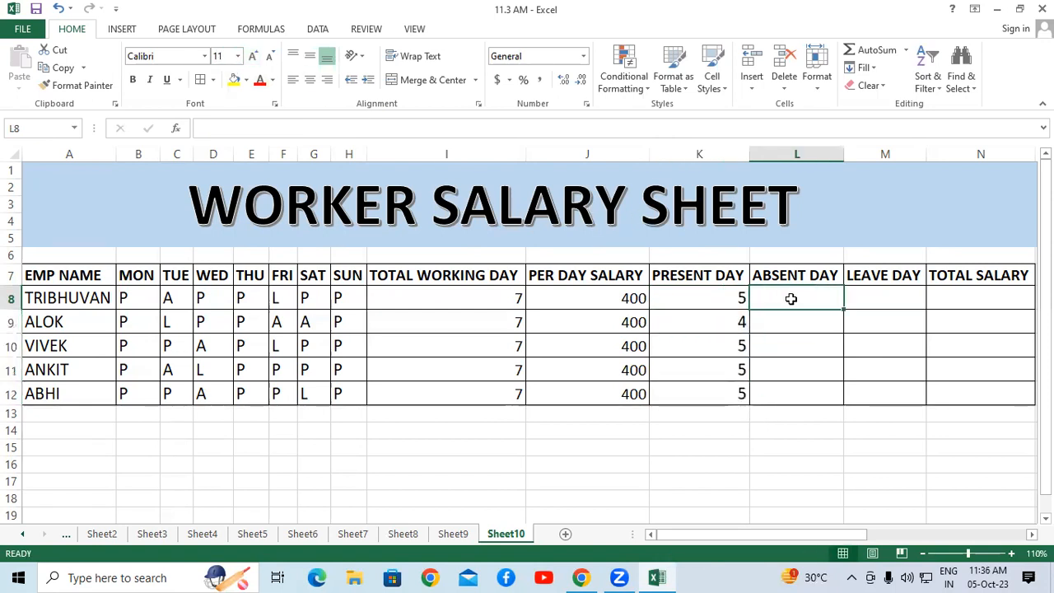
type("=COUNTIF(")
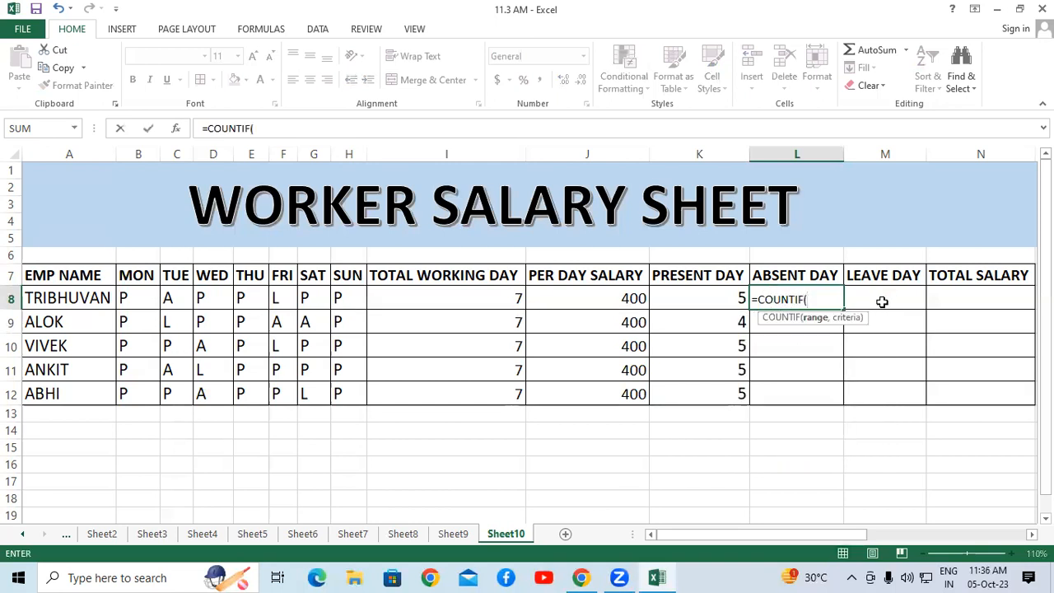
left_click_drag(126, 293, 333, 294)
type(",\"A")
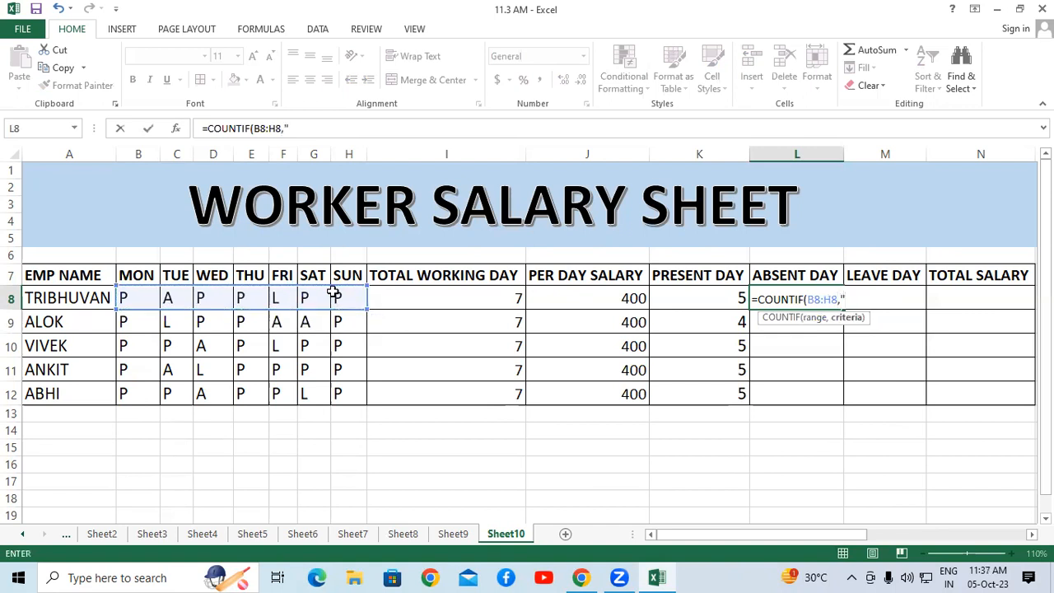
type("\")")
key("Return")
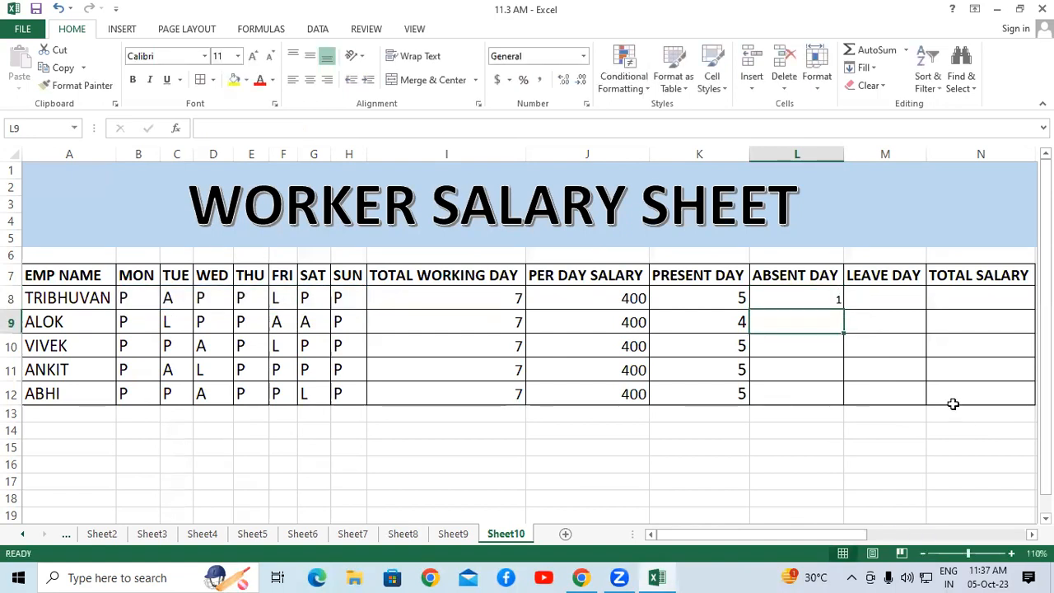
left_click(830, 294)
left_click_drag(845, 312, 848, 412)
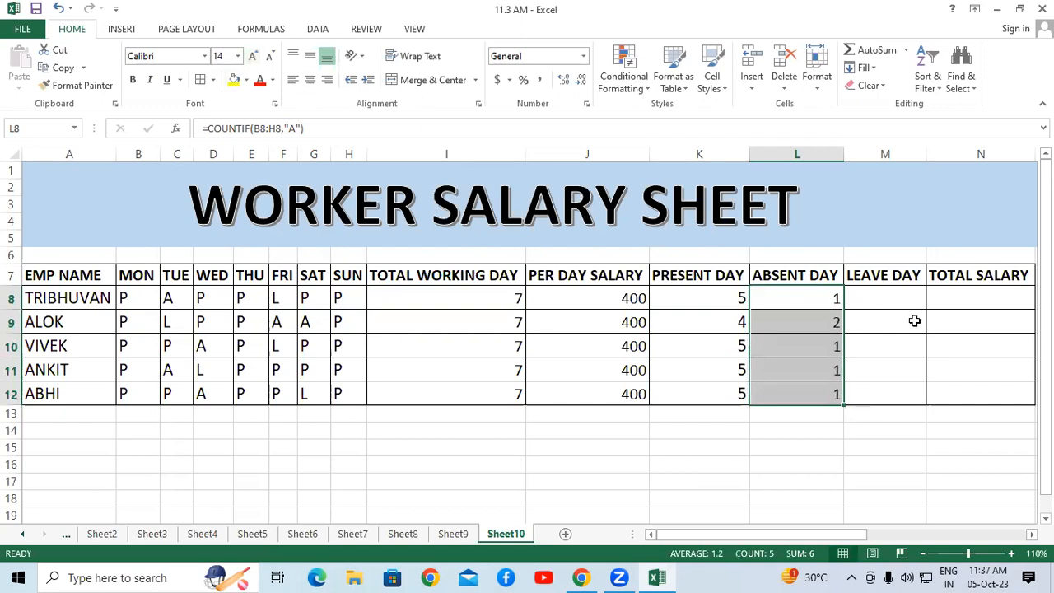
Step: Count the first employee's leave days in M8 with =COUNTIF(B8:H8,"L")
left_click(889, 299)
type("=")
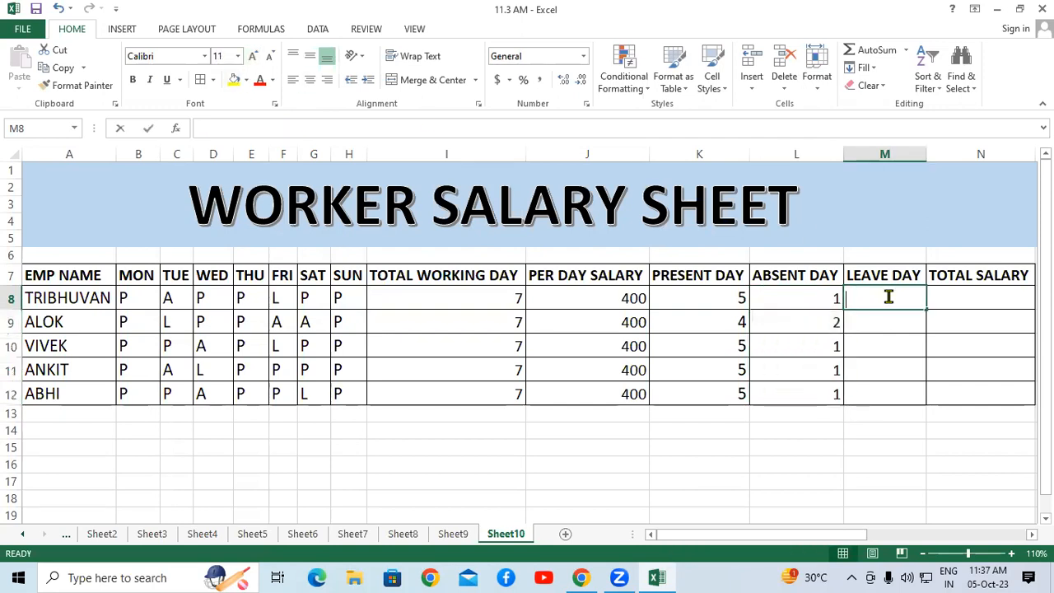
type("C")
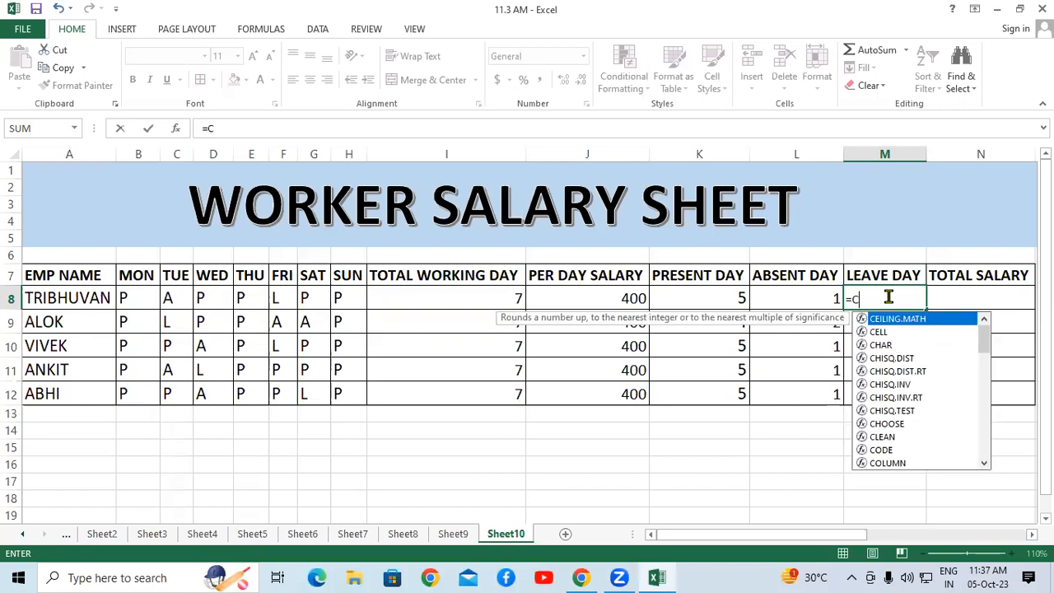
type("OUNT")
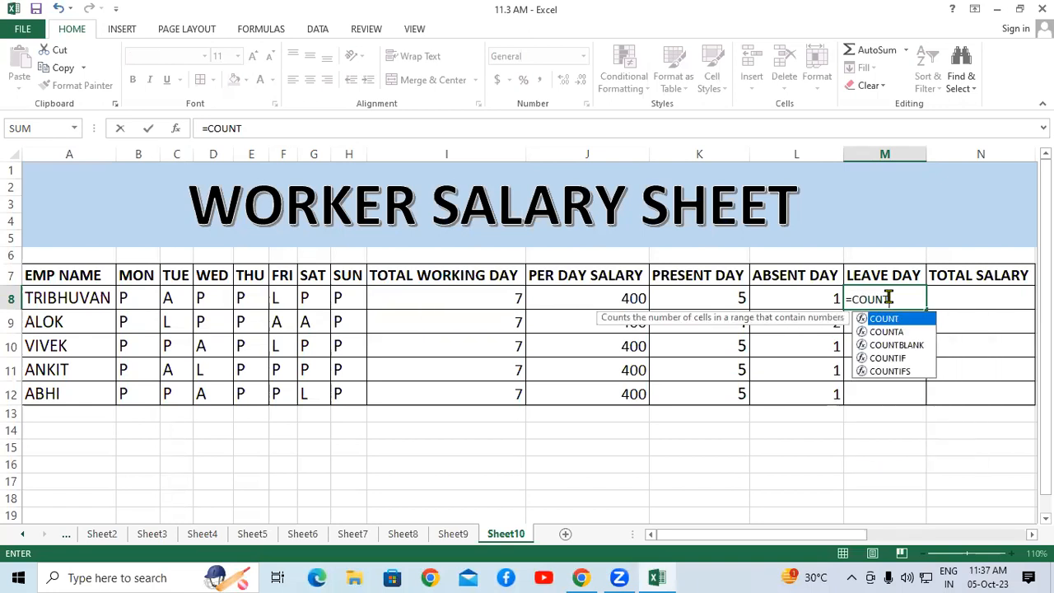
key("Down")
key("Down")
key("Down")
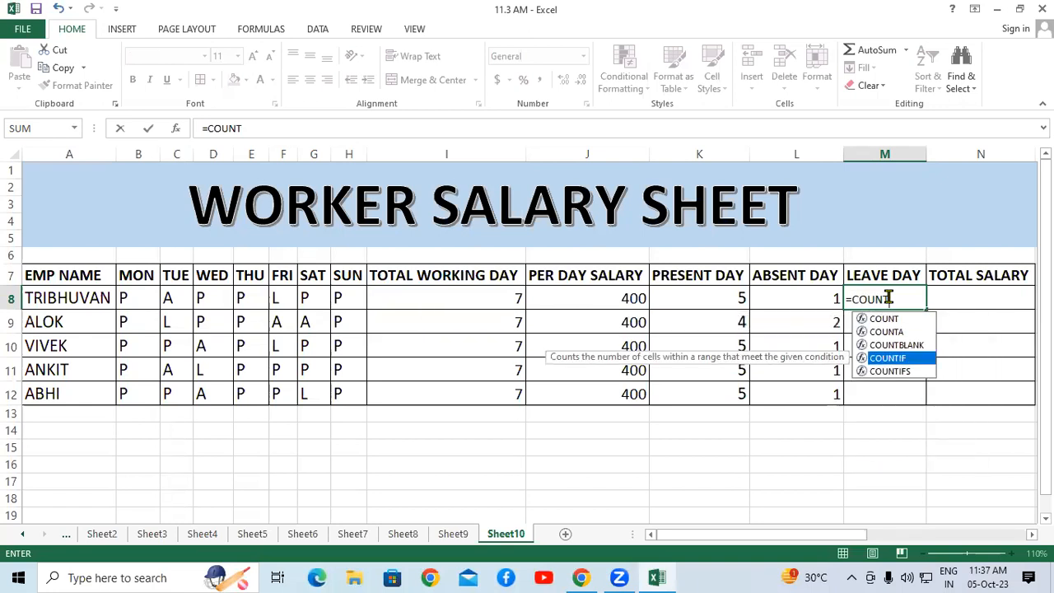
key("Tab")
left_click_drag(129, 297, 353, 287)
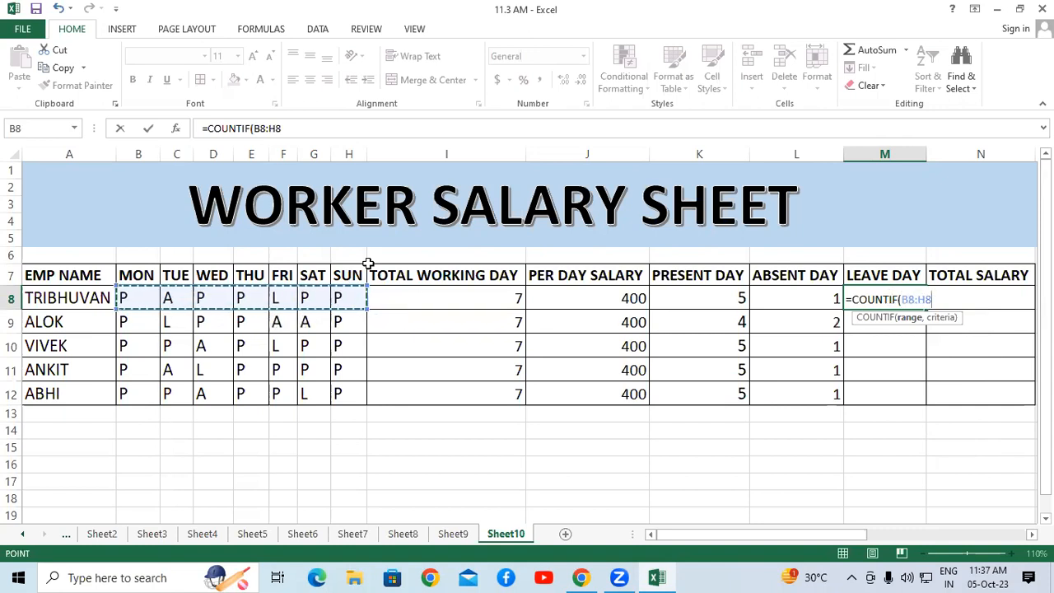
type(",\"L")
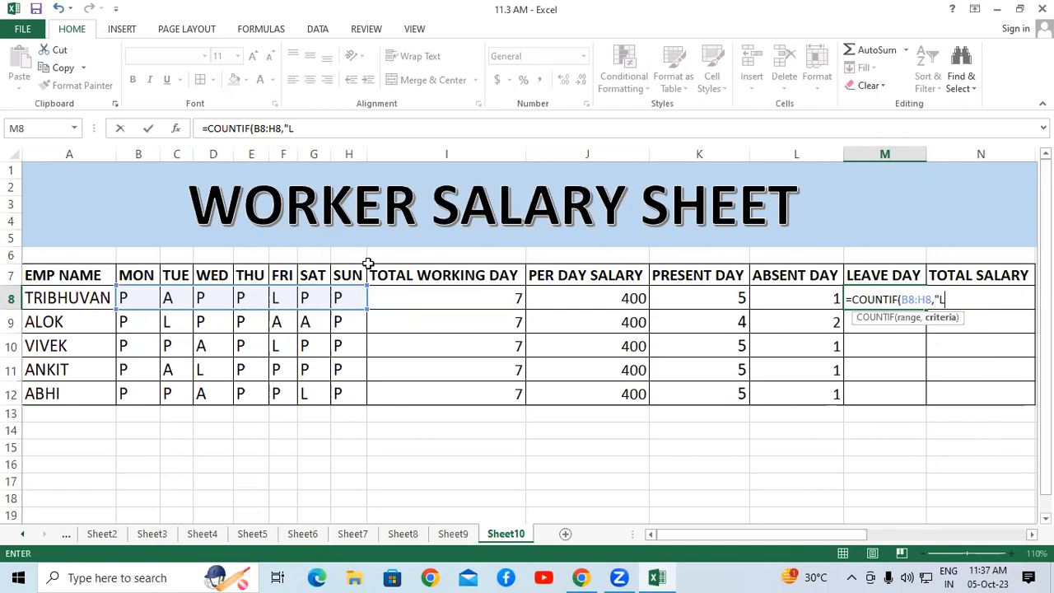
type("\")")
key("Return")
Step: Fill the leave day formula from M8 down to M12 and enlarge the font of M8:M12 to 14
left_click(915, 298)
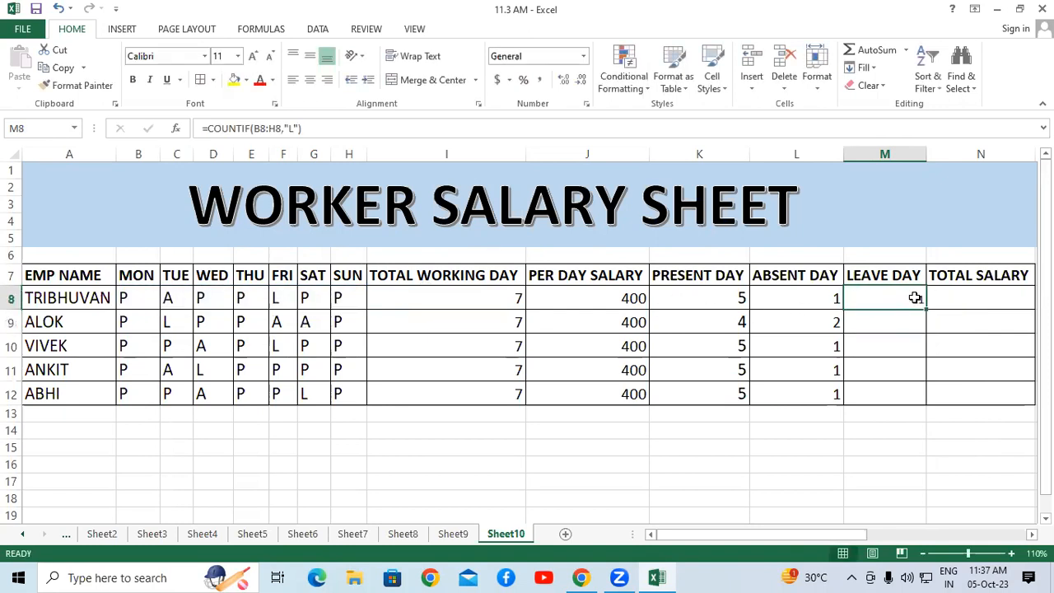
left_click_drag(927, 310, 907, 401)
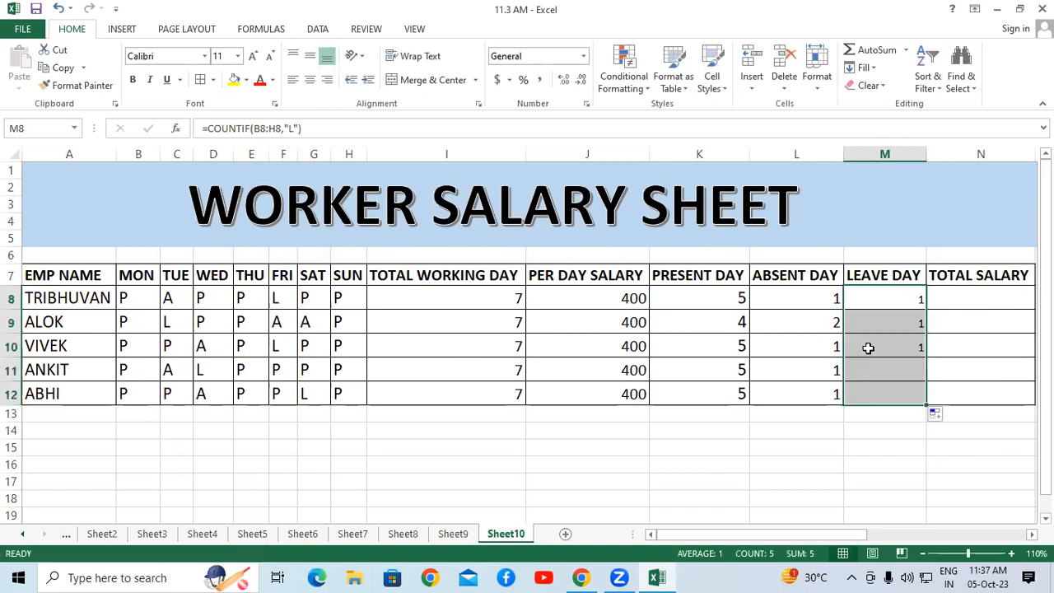
left_click(253, 56)
left_click(252, 55)
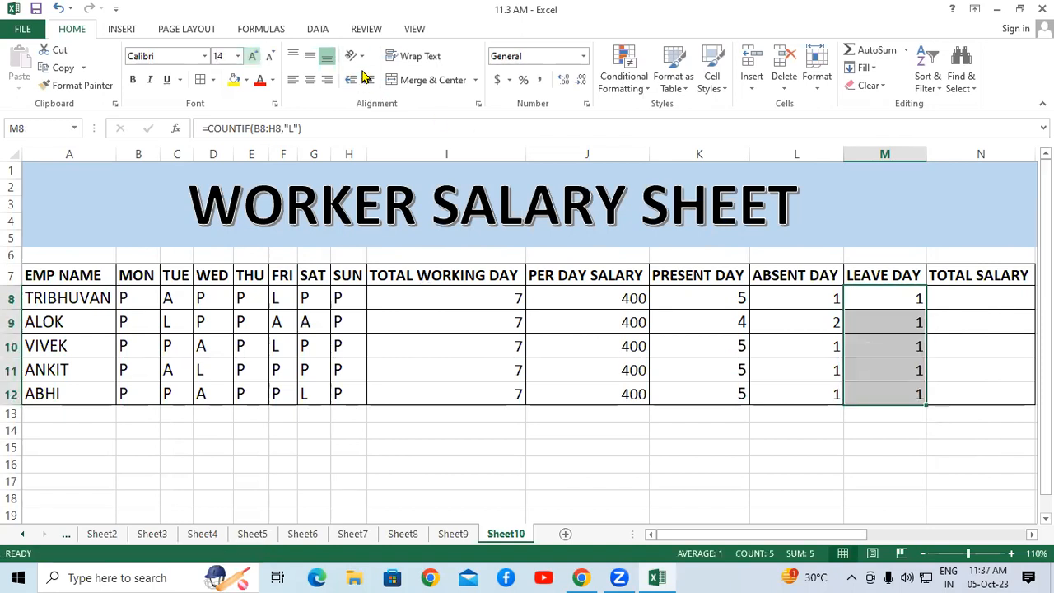
left_click(997, 293)
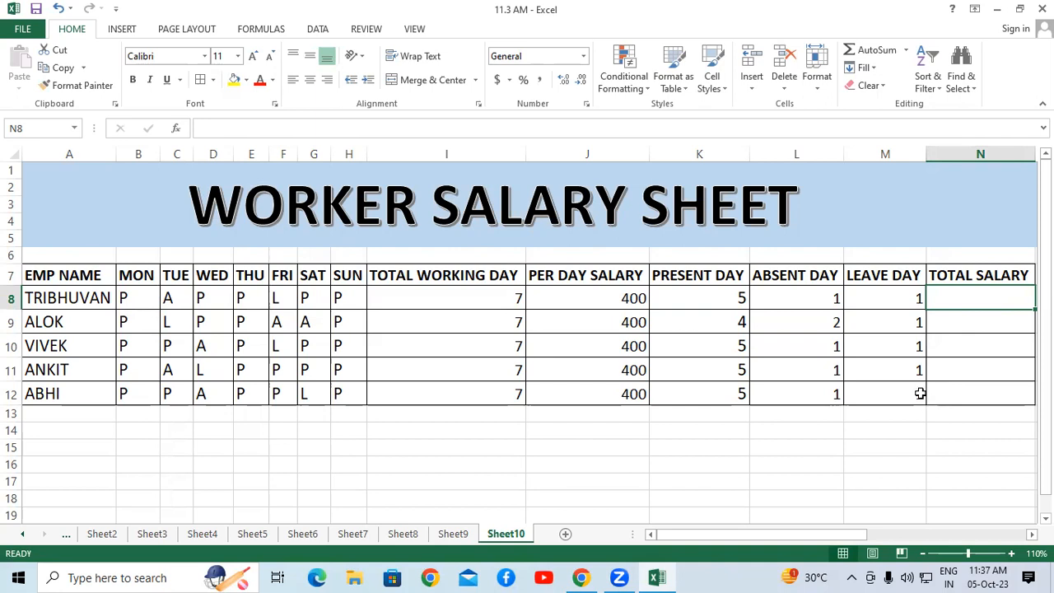
left_click(914, 391)
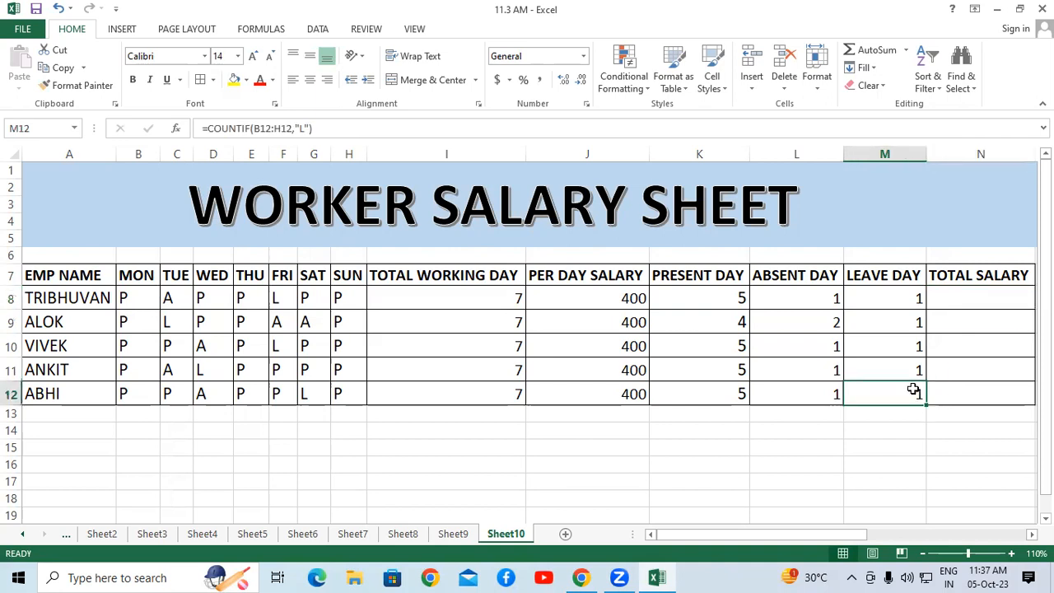
Step: Calculate the first employee's total salary in N8 by multiplying per day salary by present days with =J8*K8
left_click(970, 298)
type("=")
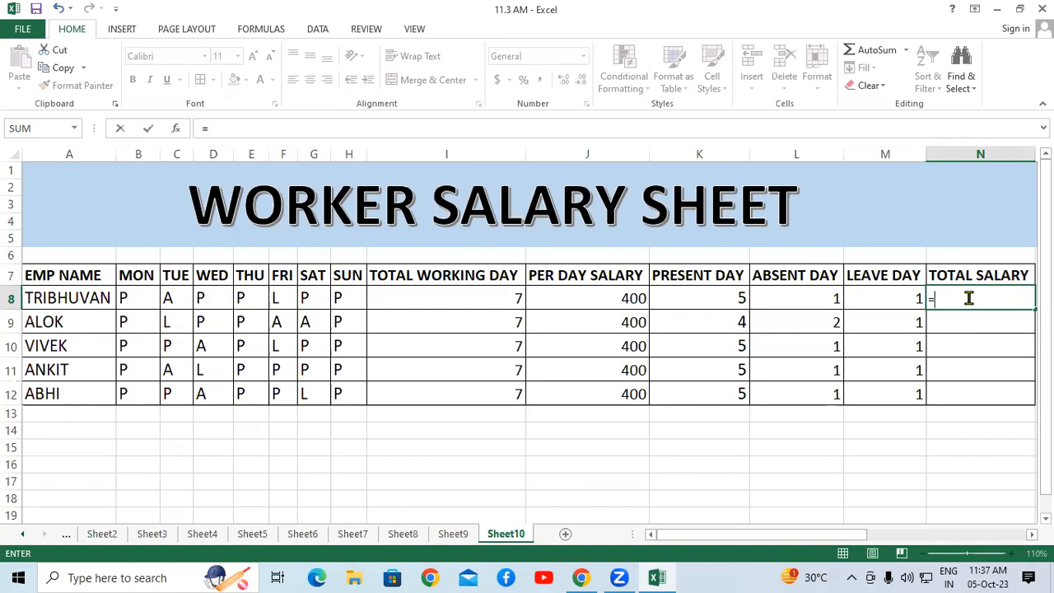
left_click(609, 298)
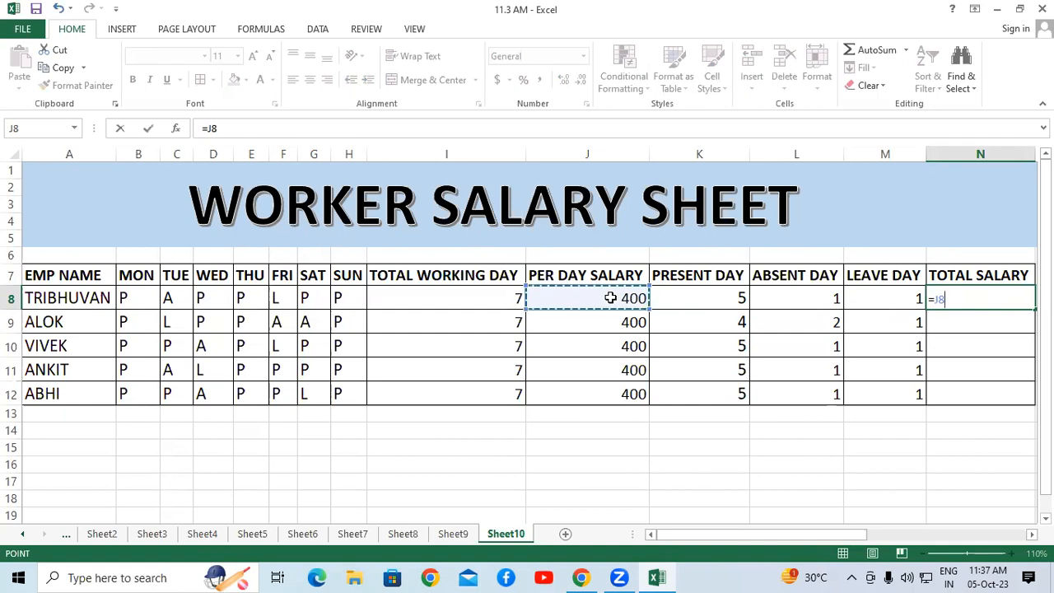
type("*")
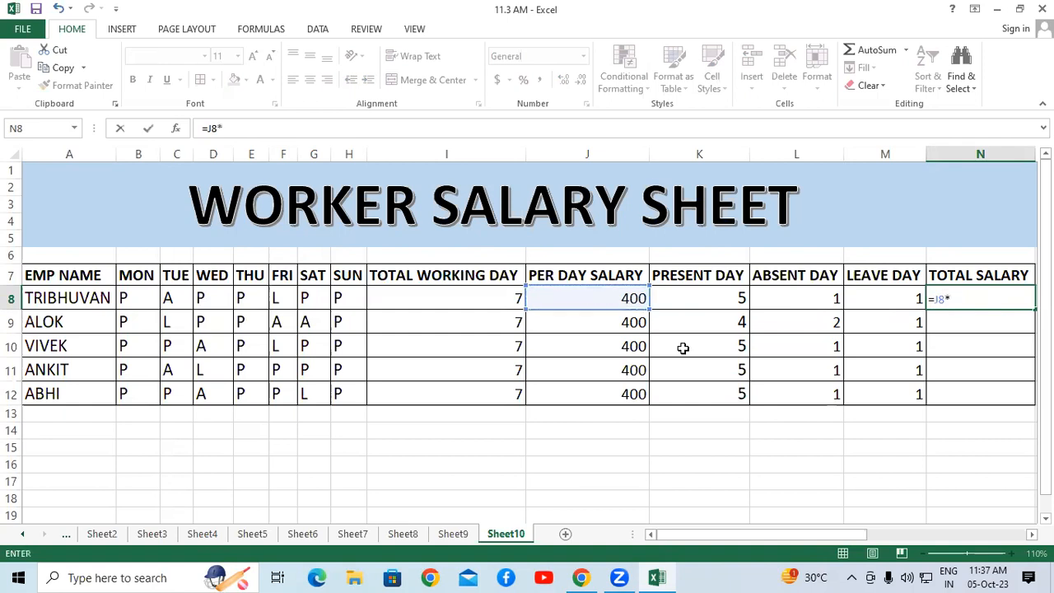
left_click(697, 298)
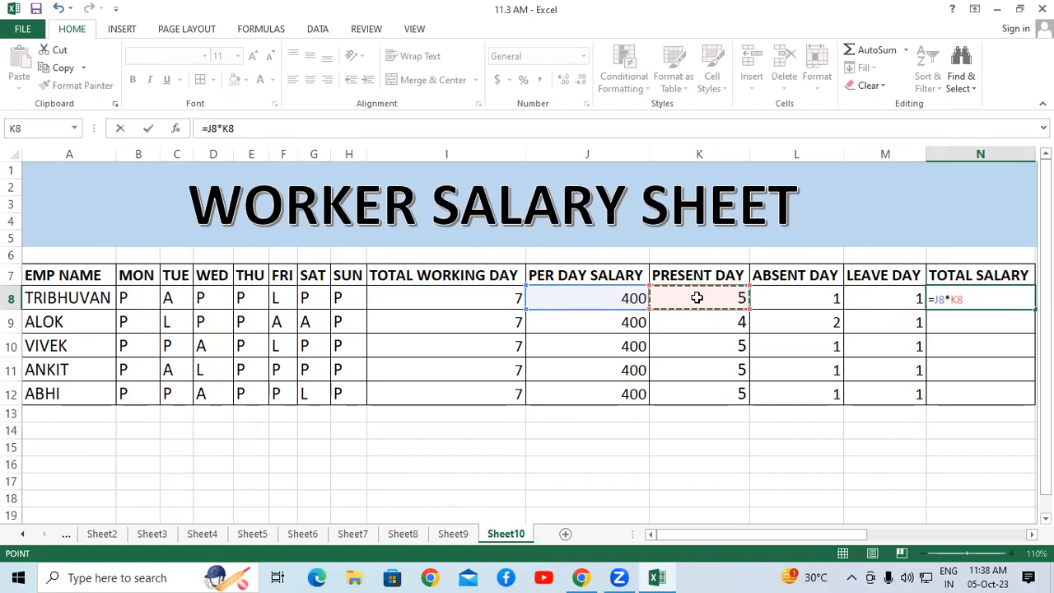
key("Return")
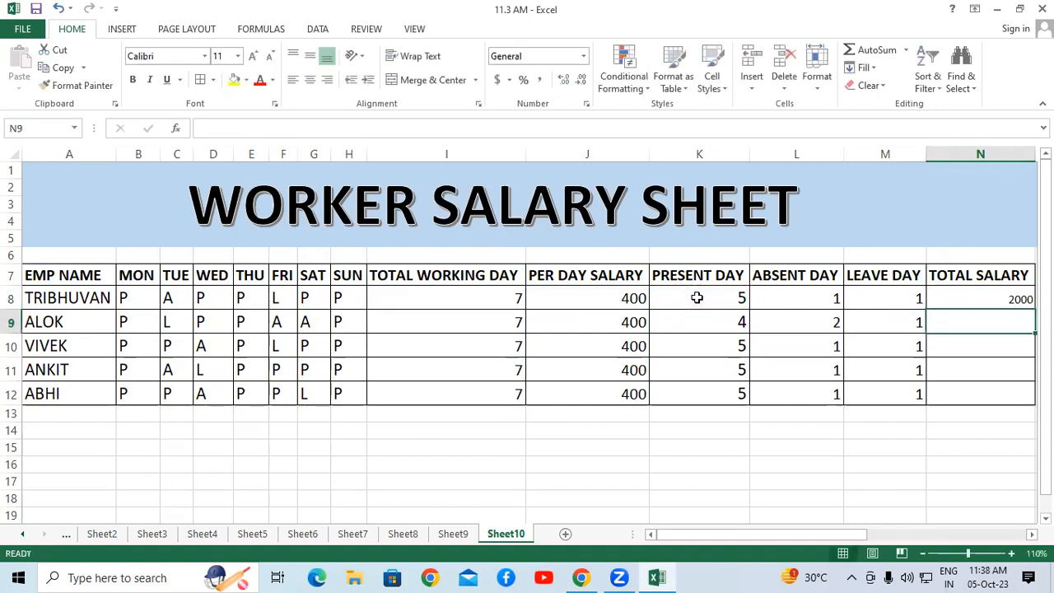
Step: Fill the total salary formula from N8 down to N12 and enlarge the font of N8:N12 to 14
left_click(998, 305)
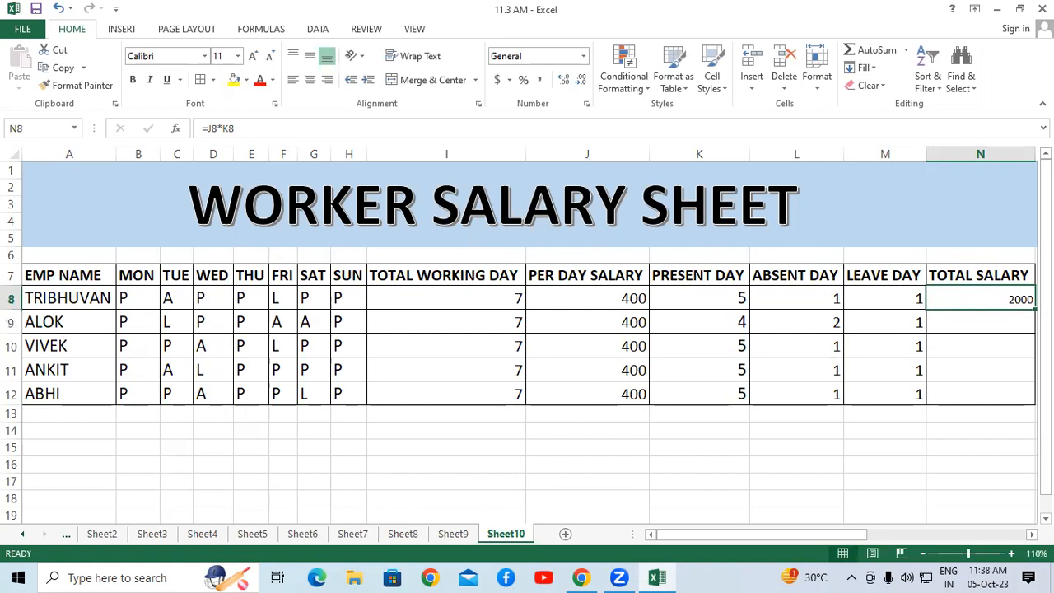
left_click_drag(1036, 309, 1035, 403)
left_click(253, 56)
left_click(258, 62)
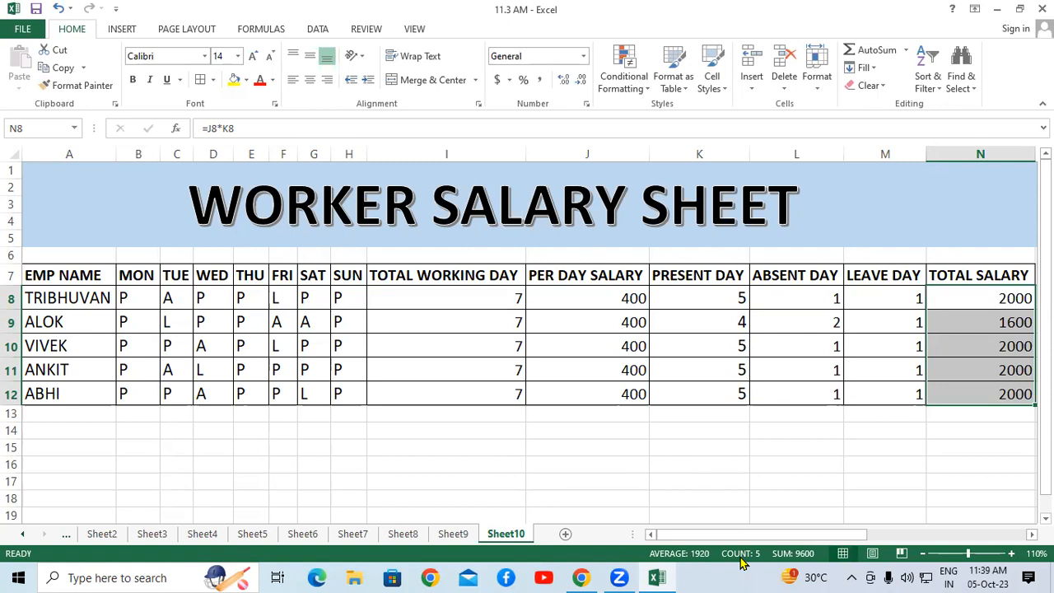
Step: Open Notepad with an empty document and maximize its window
key("super+r")
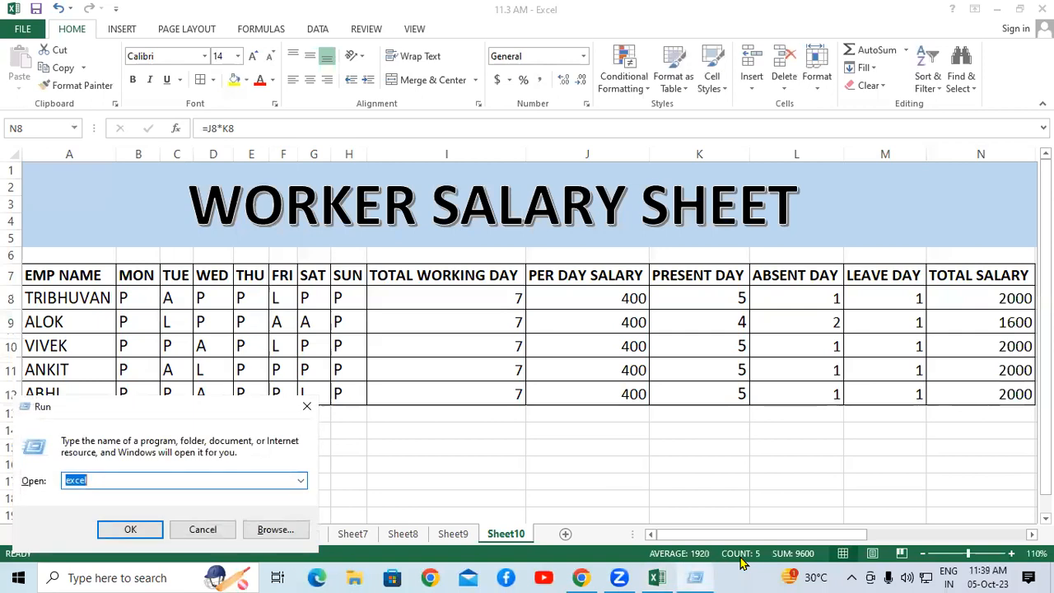
type("NO")
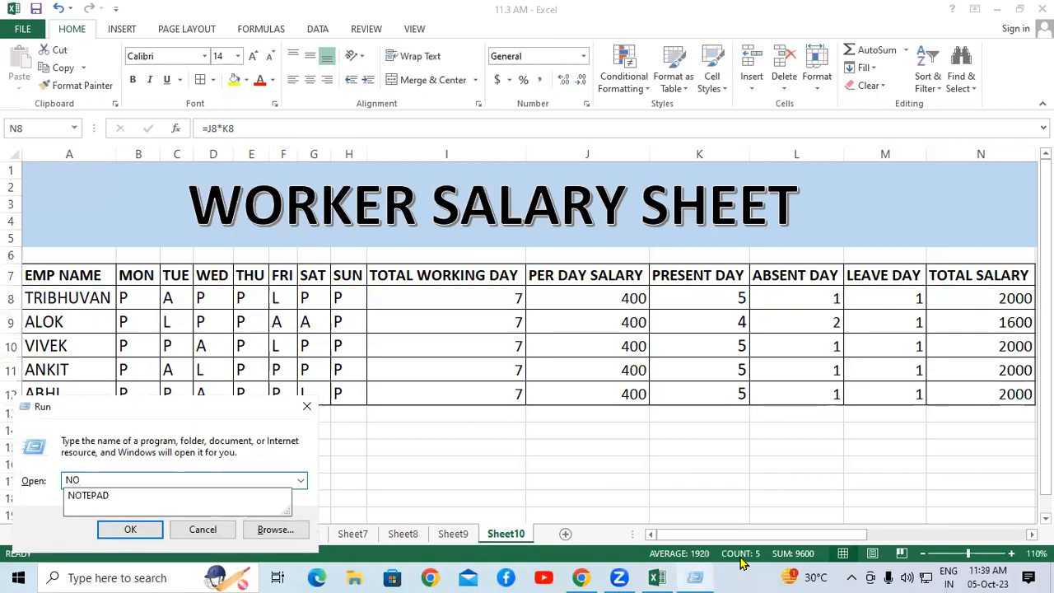
key("Down")
key("Return")
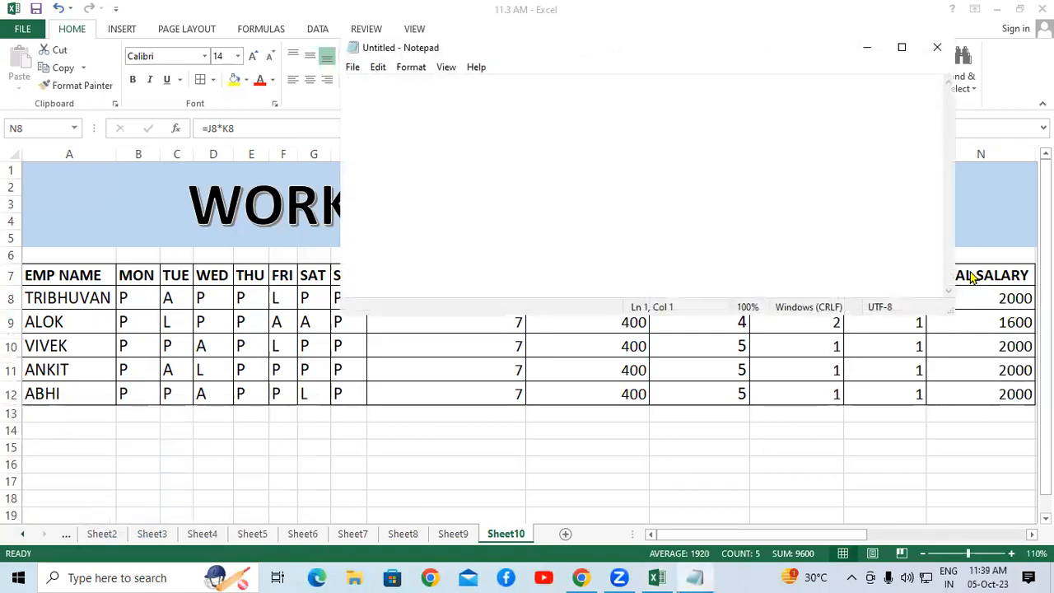
left_click(902, 47)
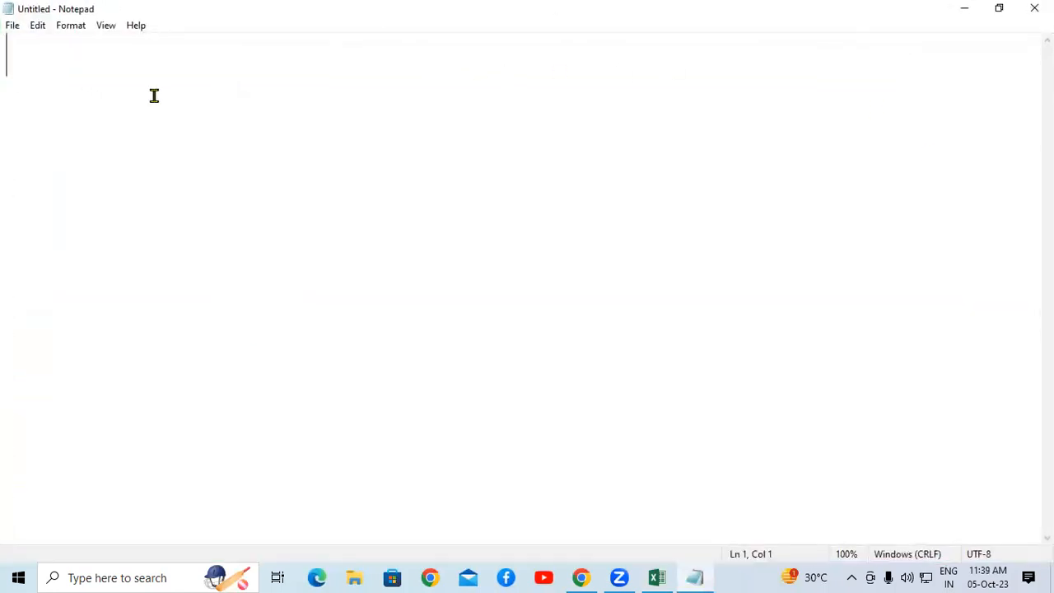
Step: Write the heading "TOTAL WORKING DAY" and, after a blank line, the formula note "=COUNTA( SEL MON TO SUN )"
type("TOT")
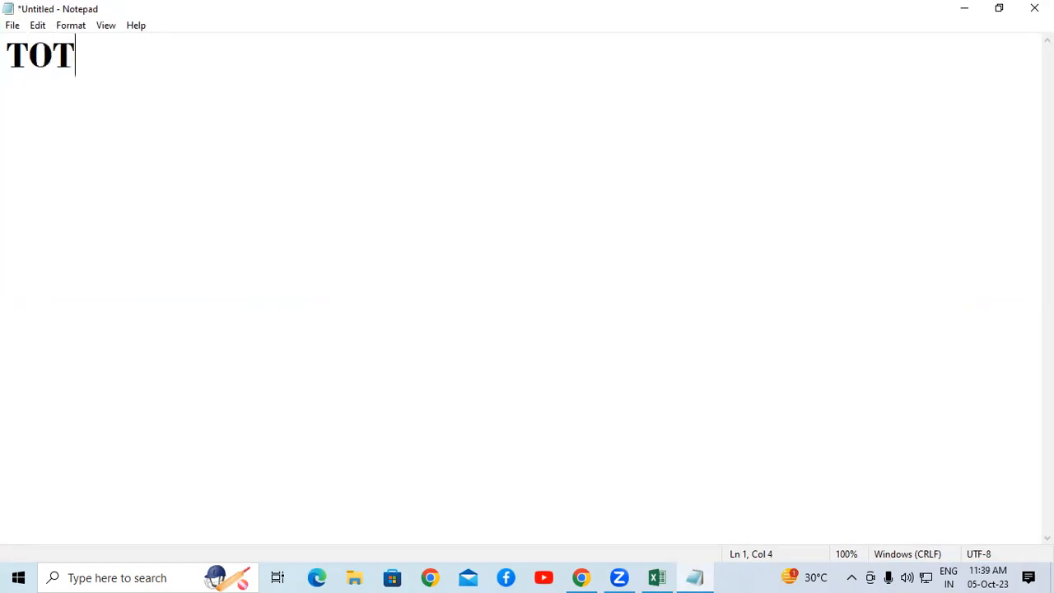
type("AL WOR")
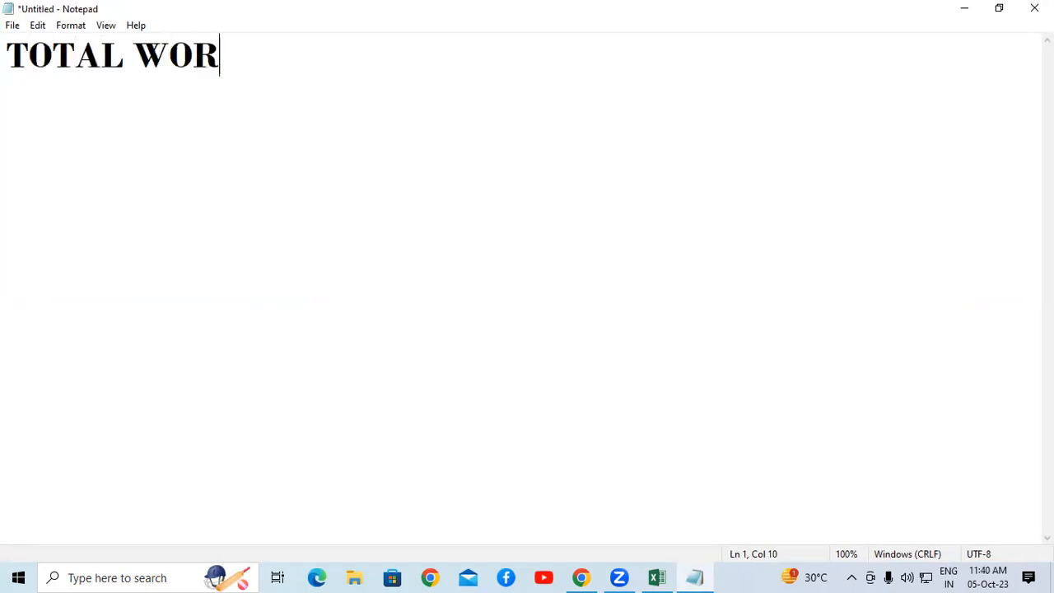
type("KING DAY")
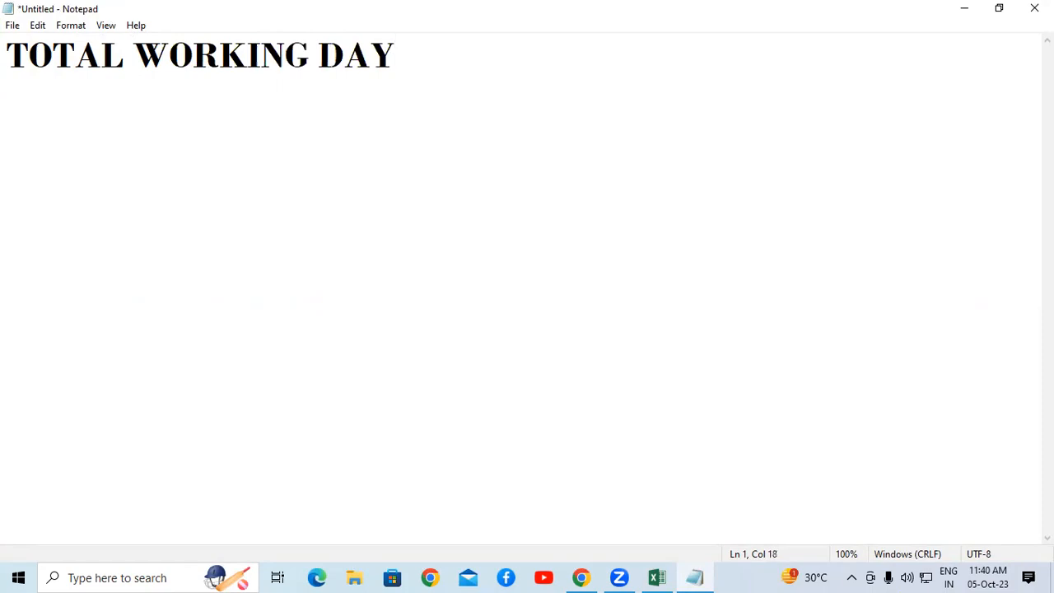
key("Return")
key("Return")
type("=COU")
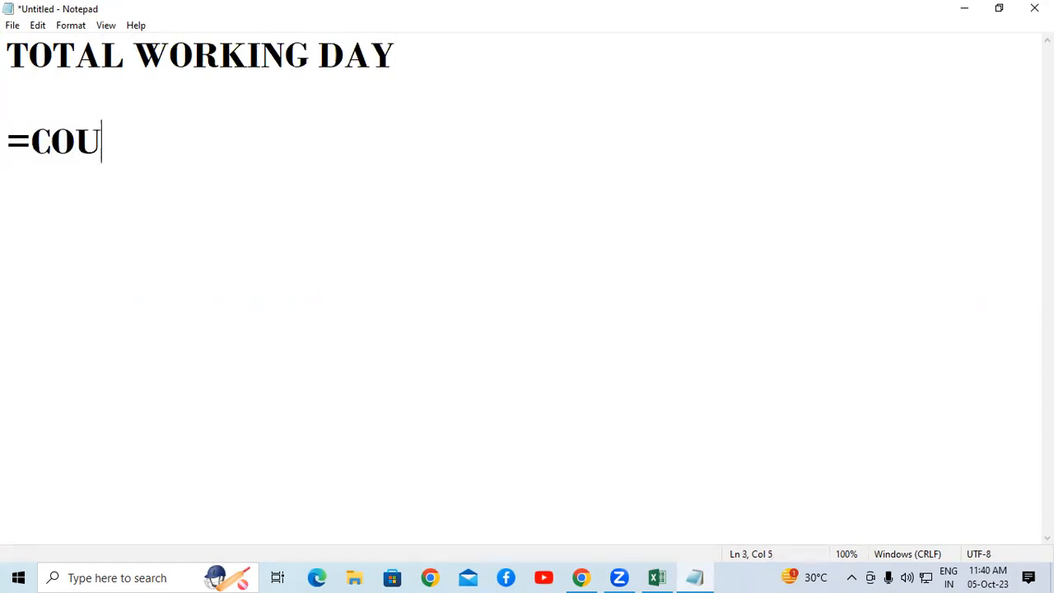
type("NTA")
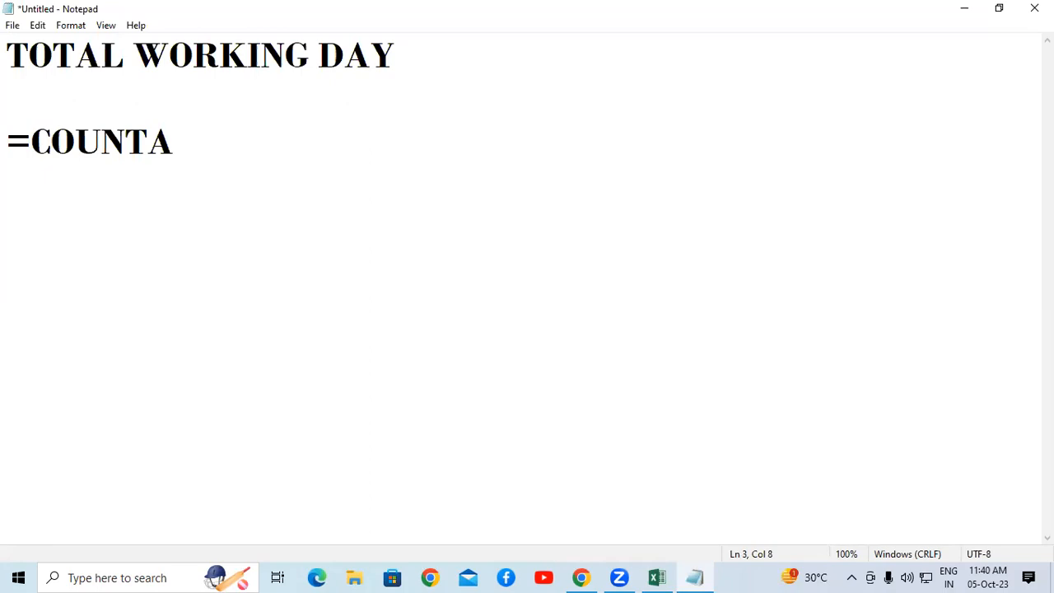
type("( SE")
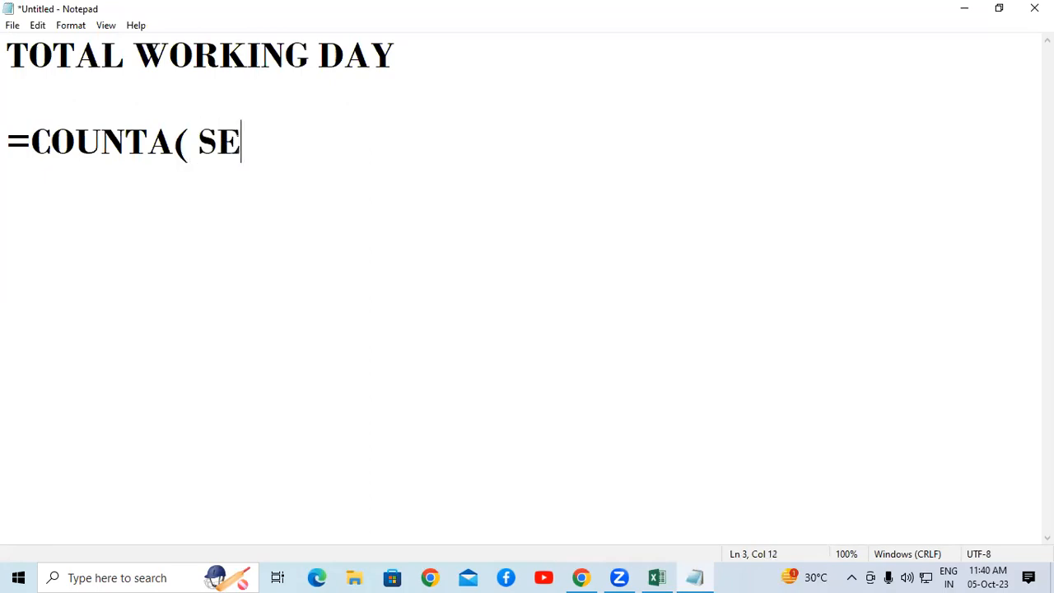
type("L MON T")
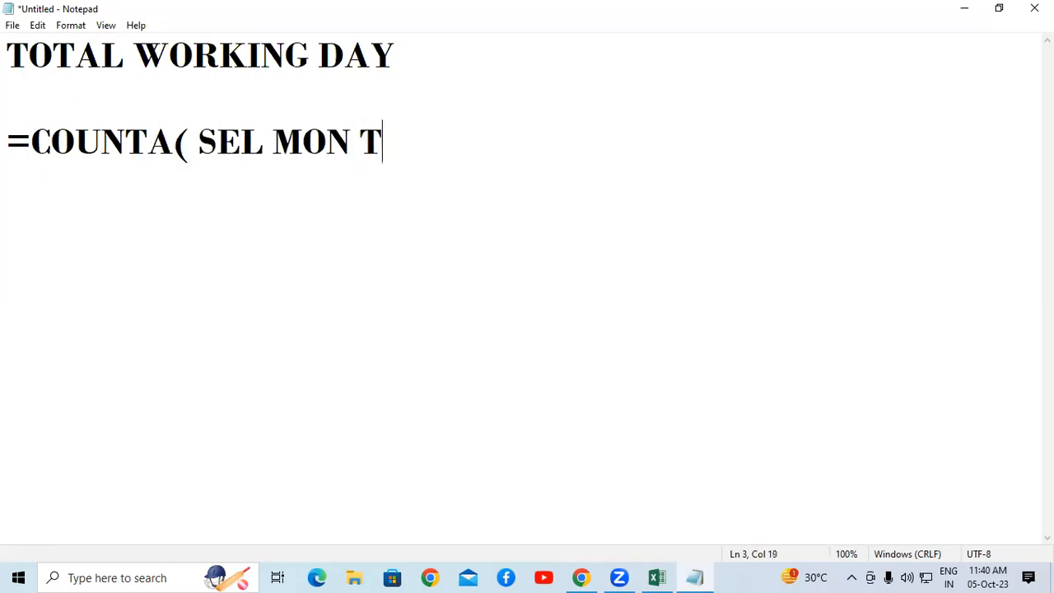
type("O SUN ")
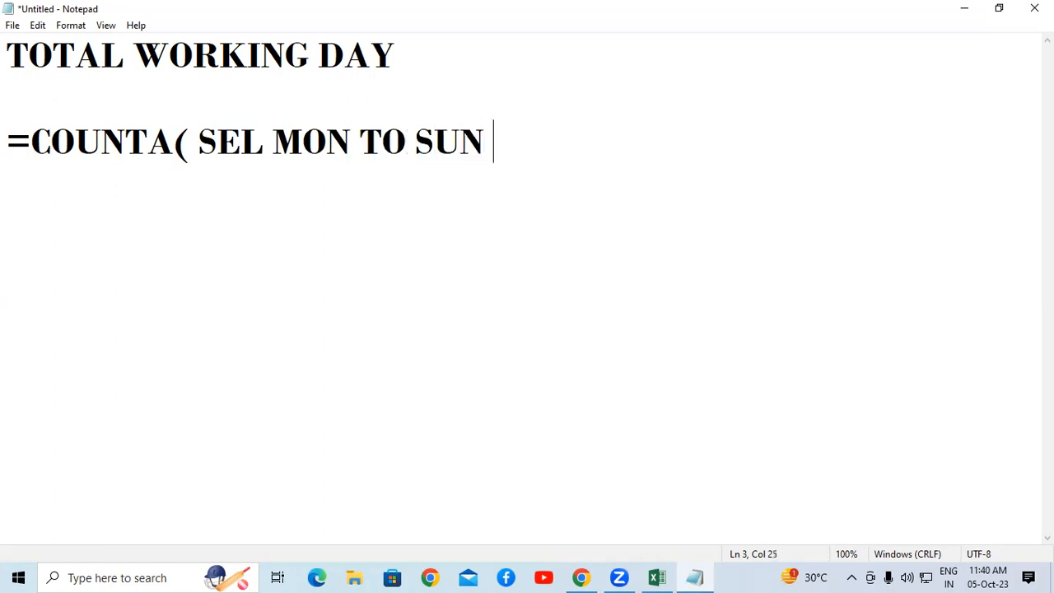
type(")")
Step: Add the heading "PRESENT DAY / ABSENT DAY / LEAVE DAY" below the COUNTA note, separated by a blank line
key("Return")
key("Return")
type("PRESEM")
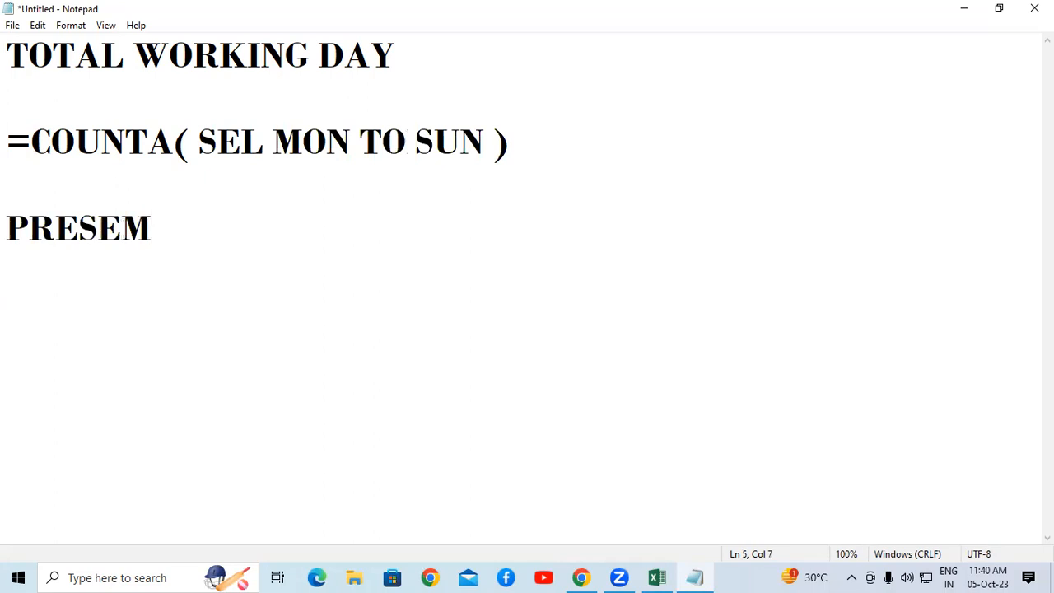
key("BackSpace")
type("NT DA")
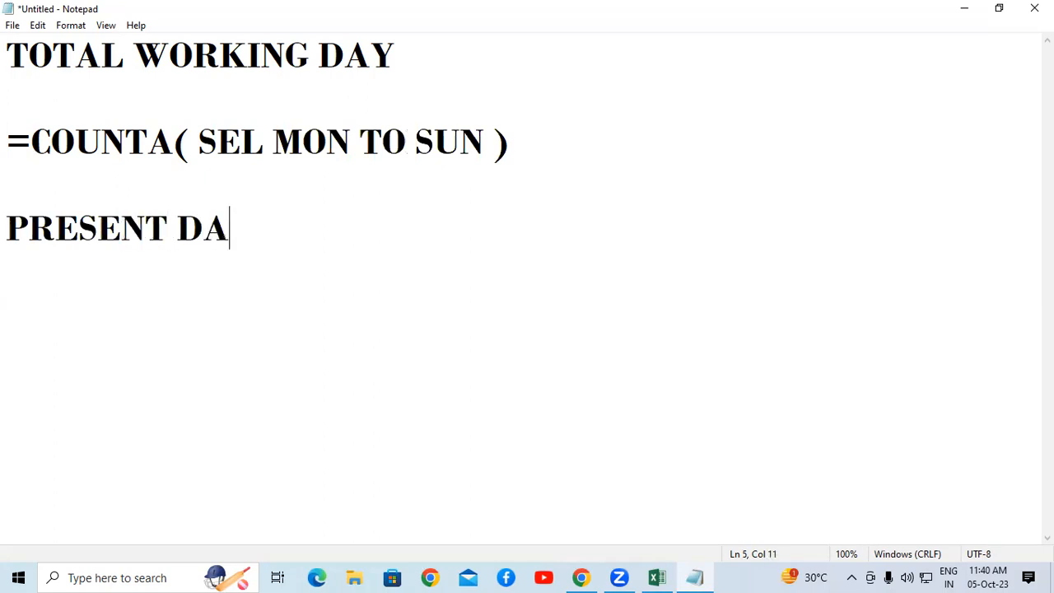
type("Y / ABS")
type("ENT")
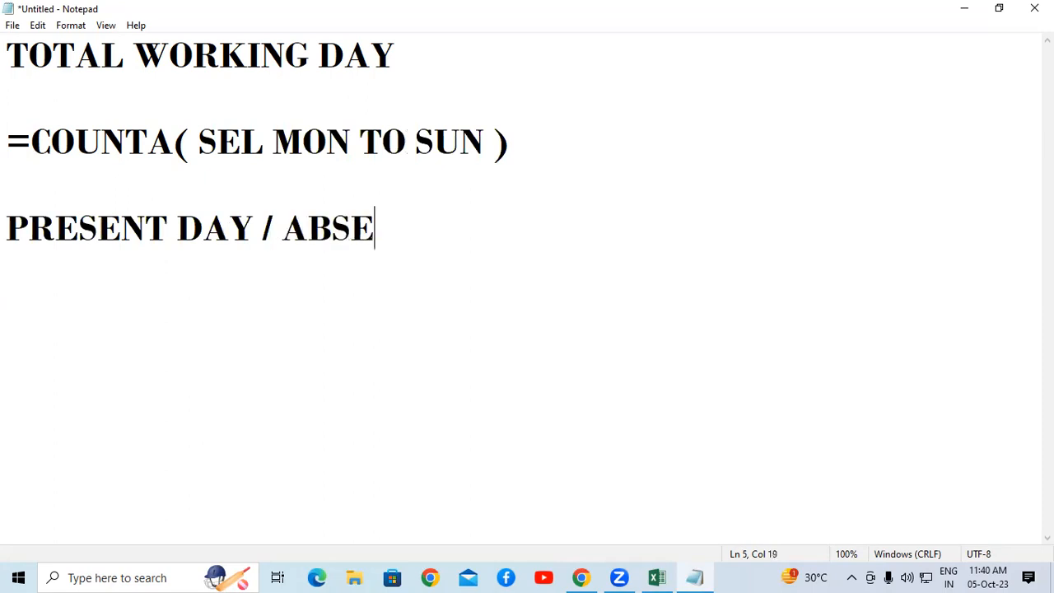
type(" DAY")
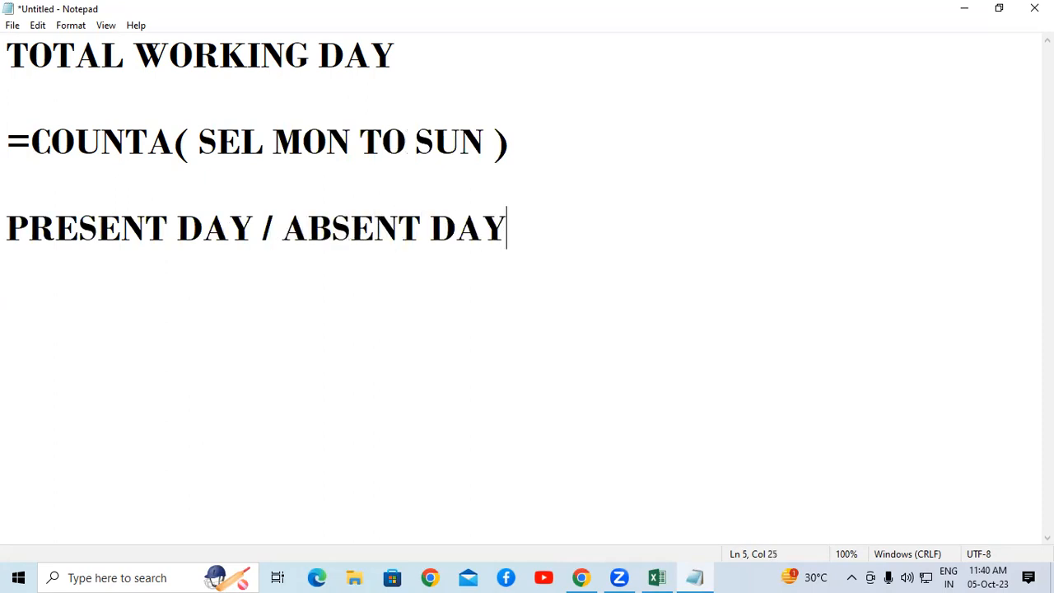
type(" / LE")
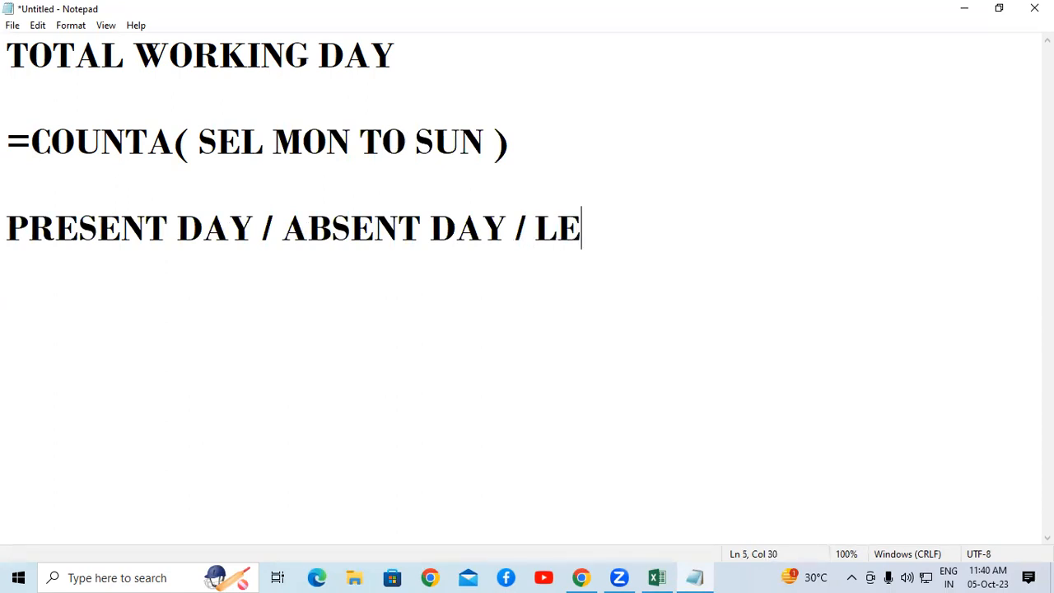
type("AVE DAY")
Step: Write the formula note "=COUNTIF( SEL MON TO SUN" below the present, absent and leave day heading, after a blank line
key("Return")
key("Return")
type("=CO")
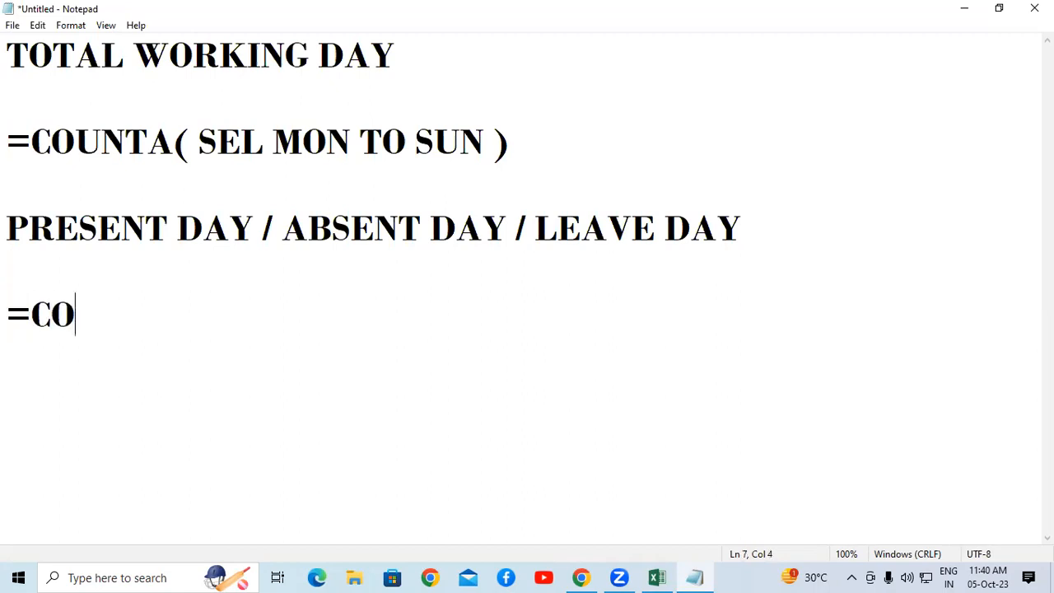
type("UNTIF")
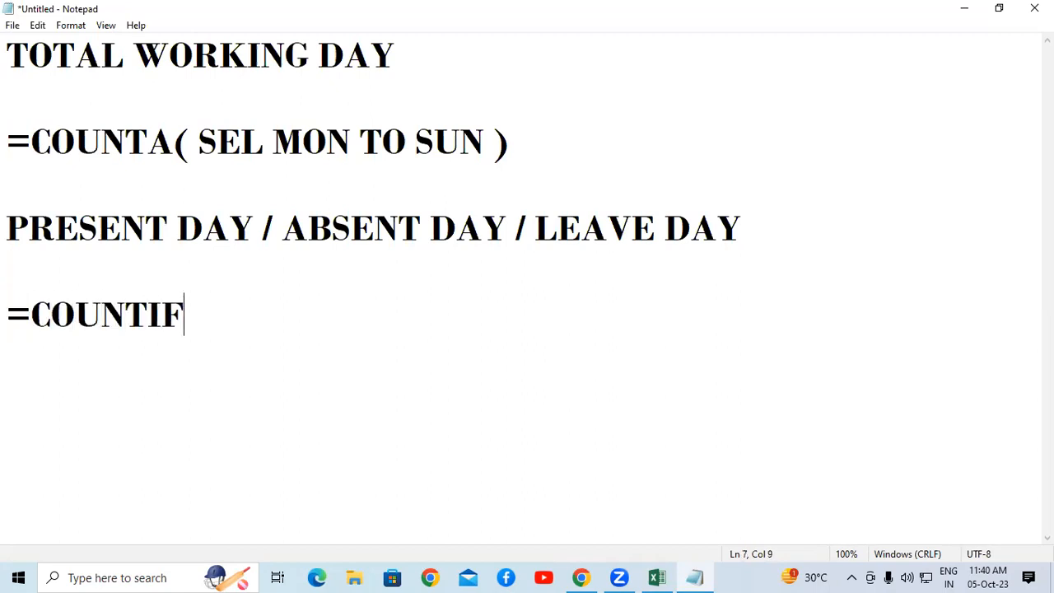
type("( SE")
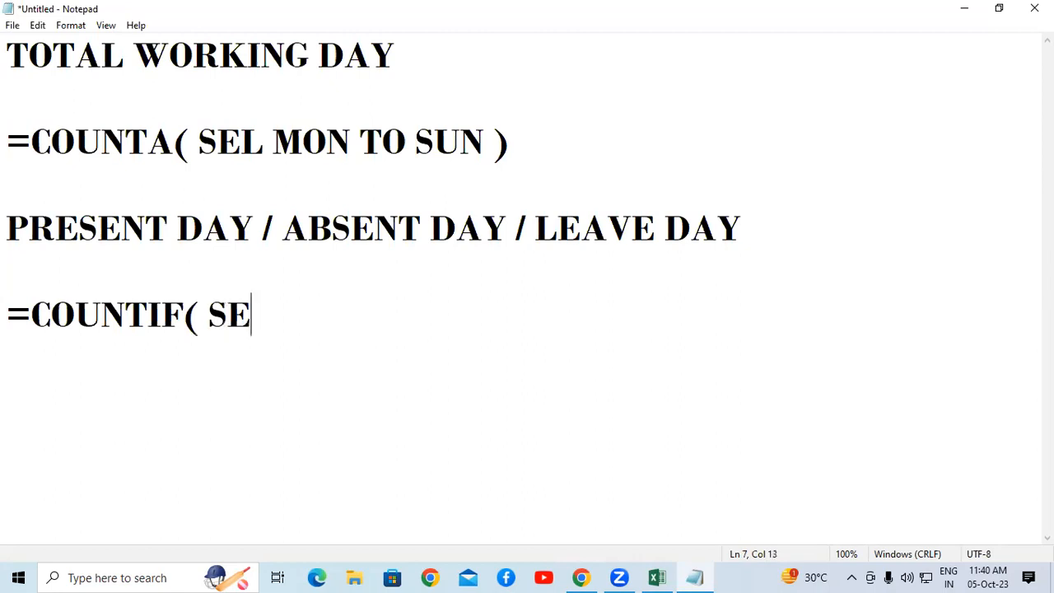
type("L NON")
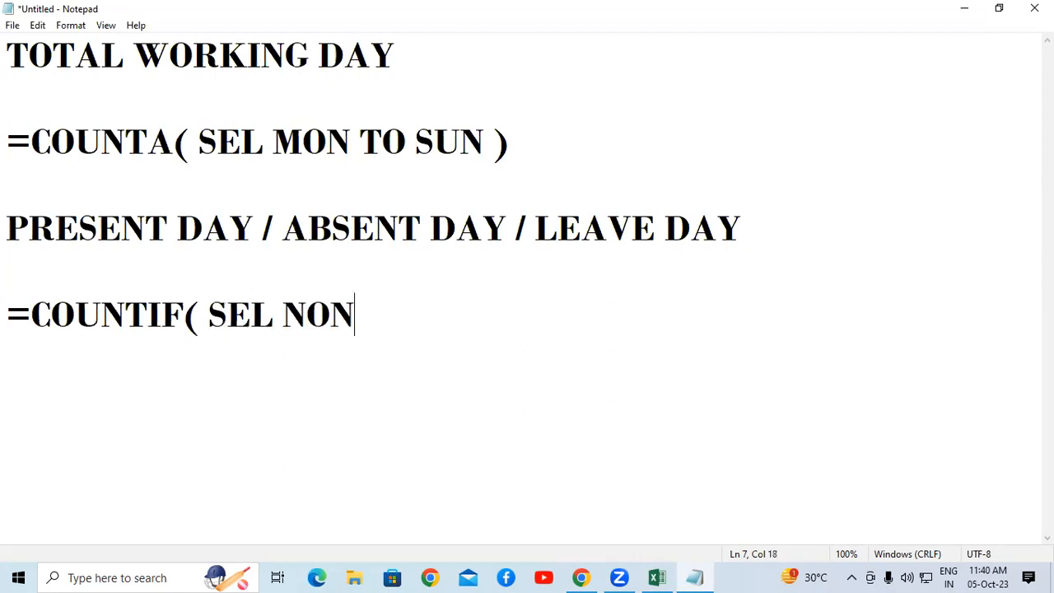
key("BackSpace")
key("BackSpace")
key("BackSpace")
key("BackSpace")
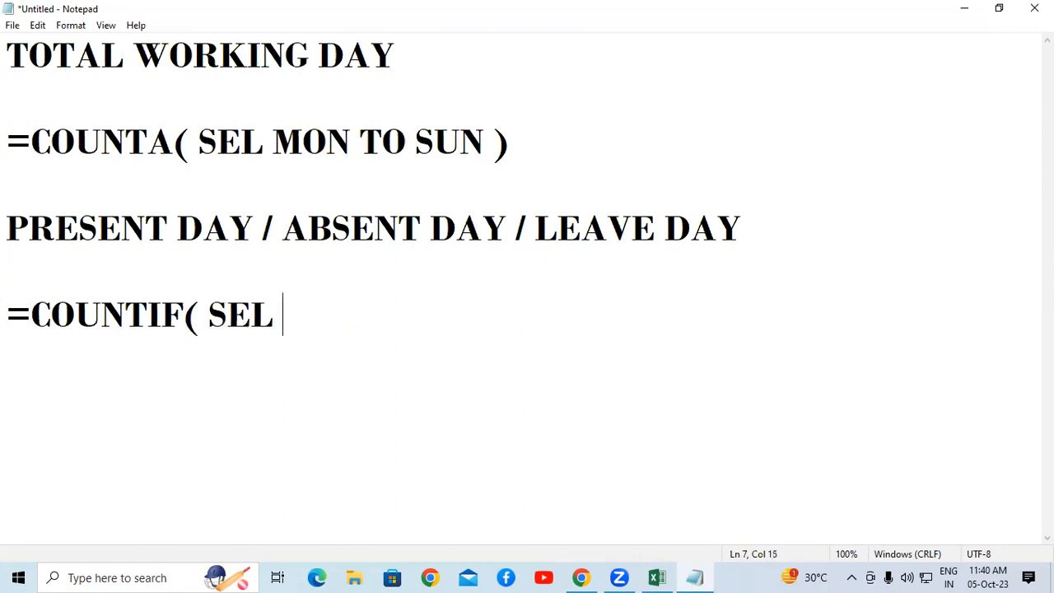
type("MON T")
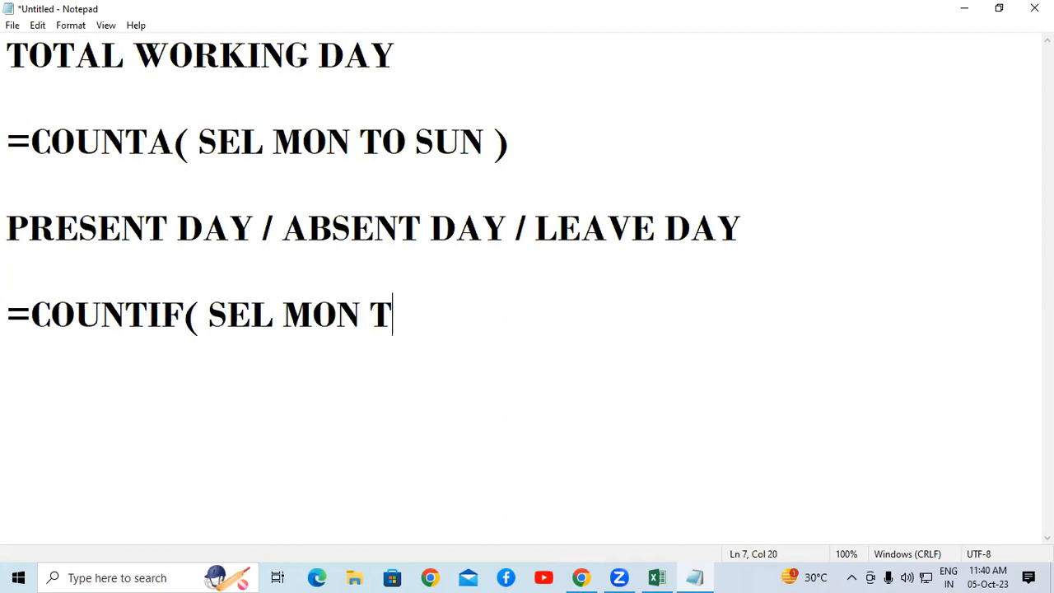
type("O SUN")
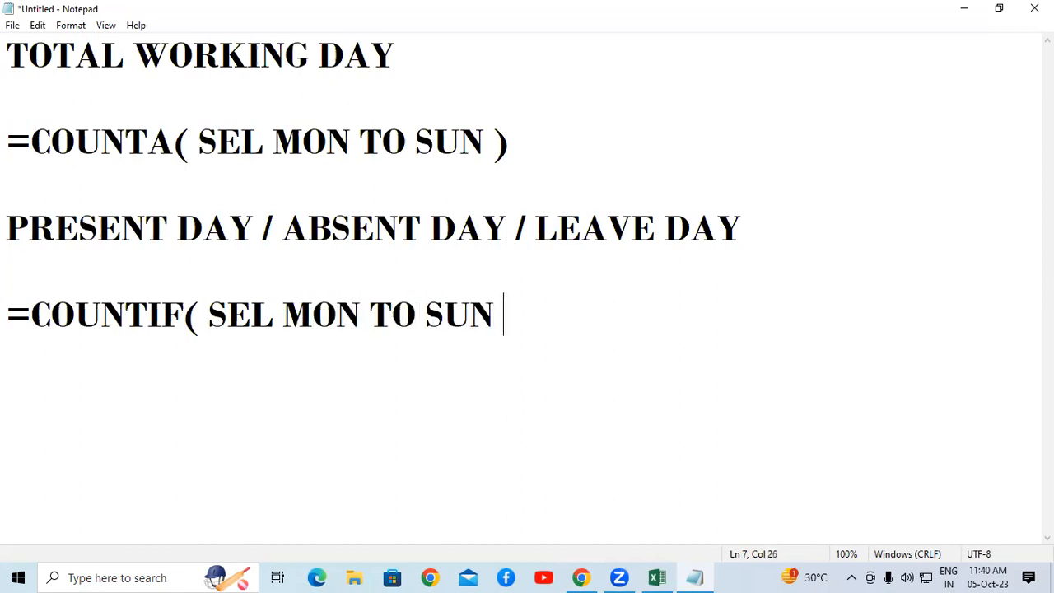